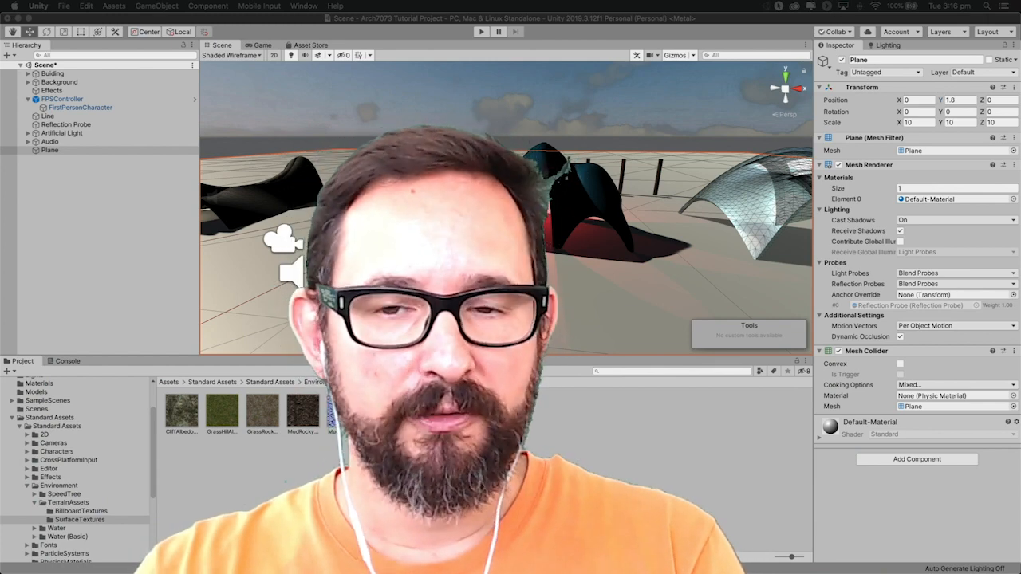
- Examine the existing ground plane and its extent around the pavilion structures from several distances and angles
scroll(644, 191, up, 5)
scroll(641, 204, down, 7)
scroll(641, 199, down, 5)
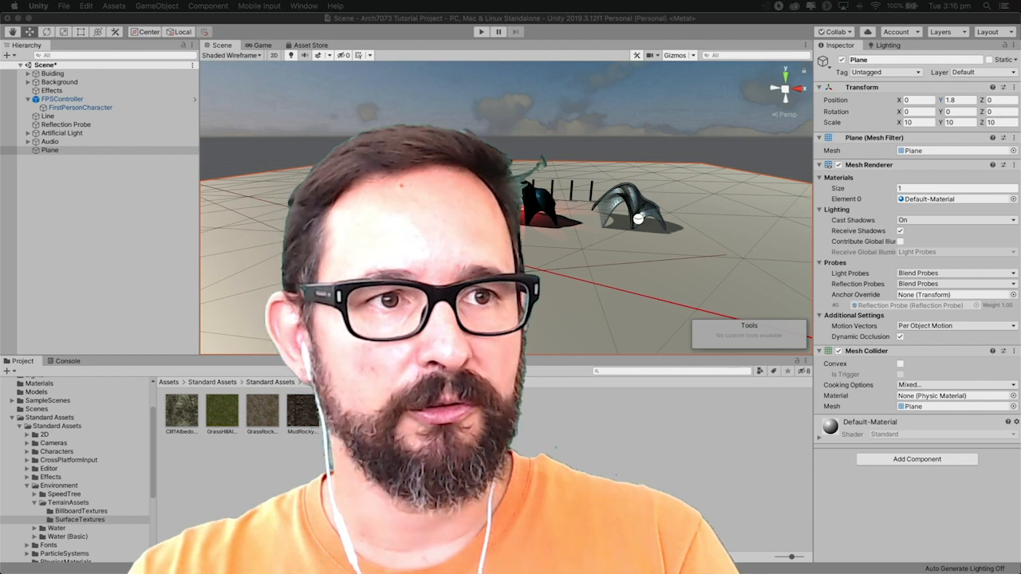
scroll(545, 165, down, 2)
scroll(530, 171, up, 4)
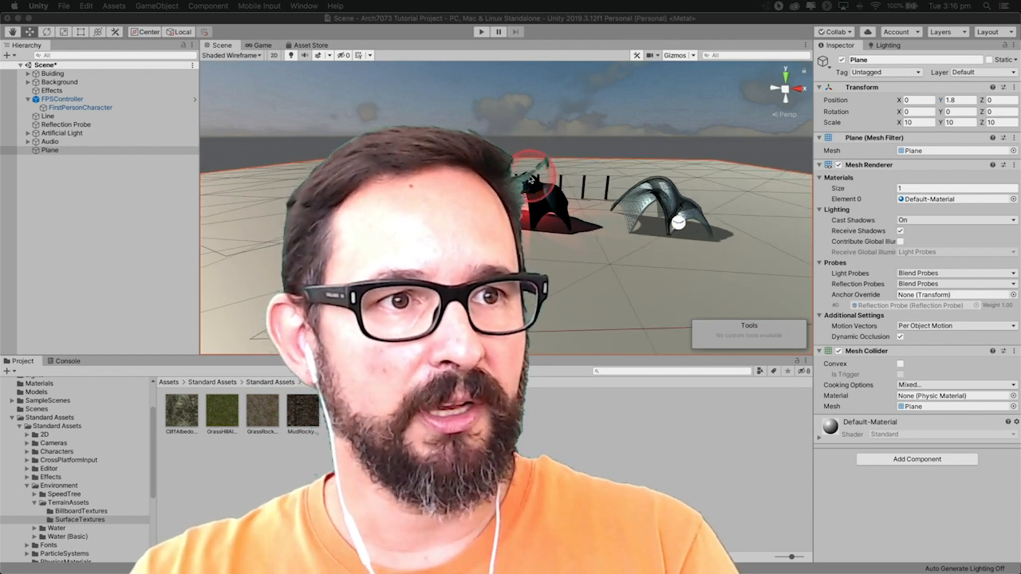
middle_drag(557, 162, 549, 196)
alt+drag(549, 196, 446, 259)
scroll(447, 259, down, 4)
scroll(511, 227, down, 2)
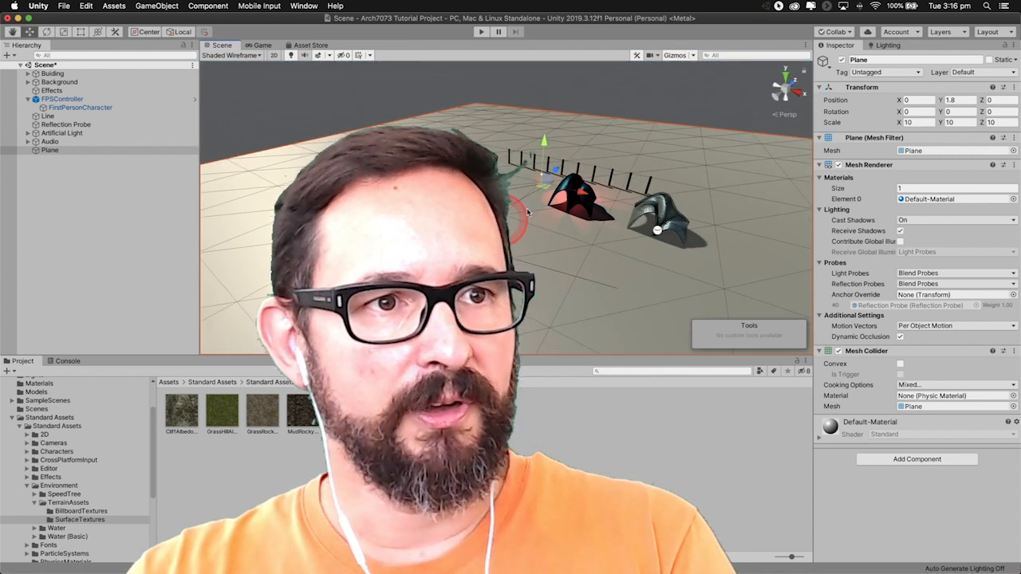
middle_drag(595, 178, 505, 170)
scroll(524, 172, down, 4)
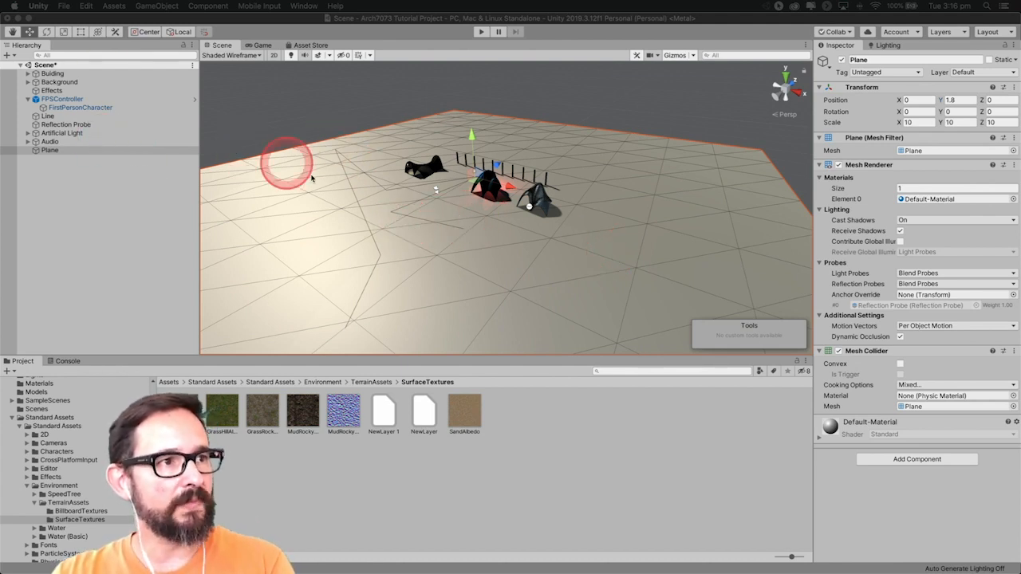
scroll(391, 226, down, 2)
scroll(391, 226, down, 3)
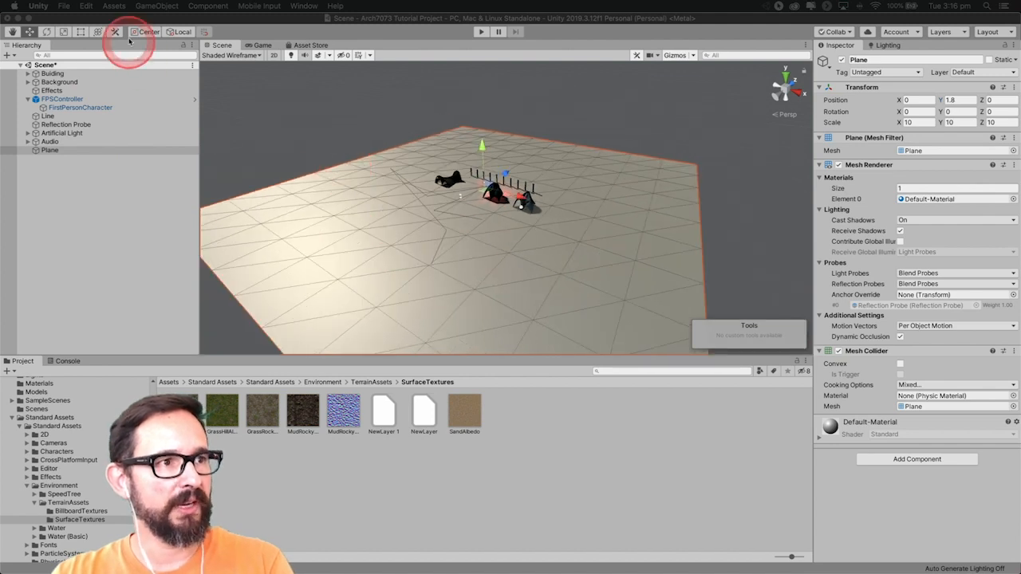
- Add a new Terrain object to the scene
click(148, 6)
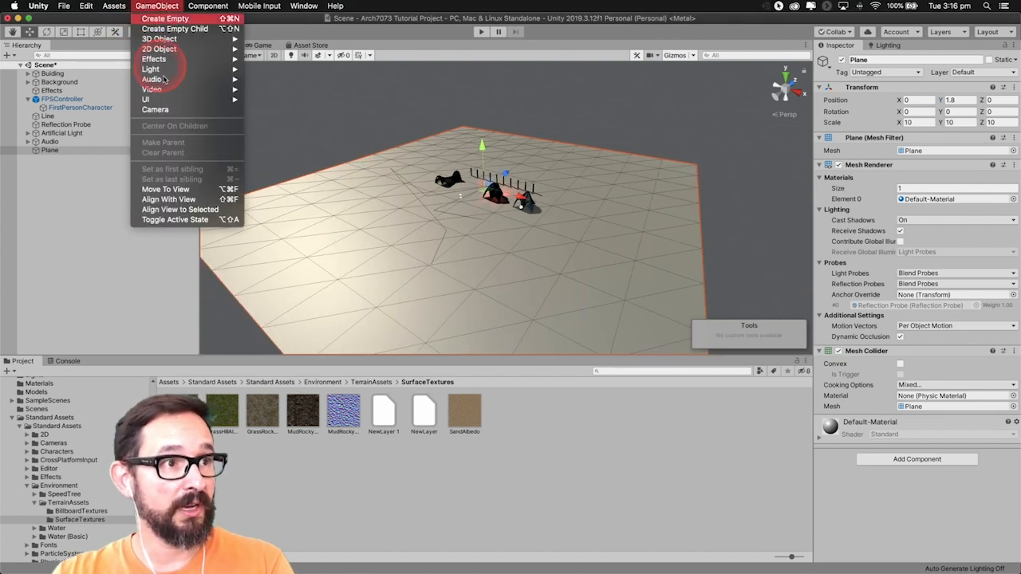
mouse_move(160, 40)
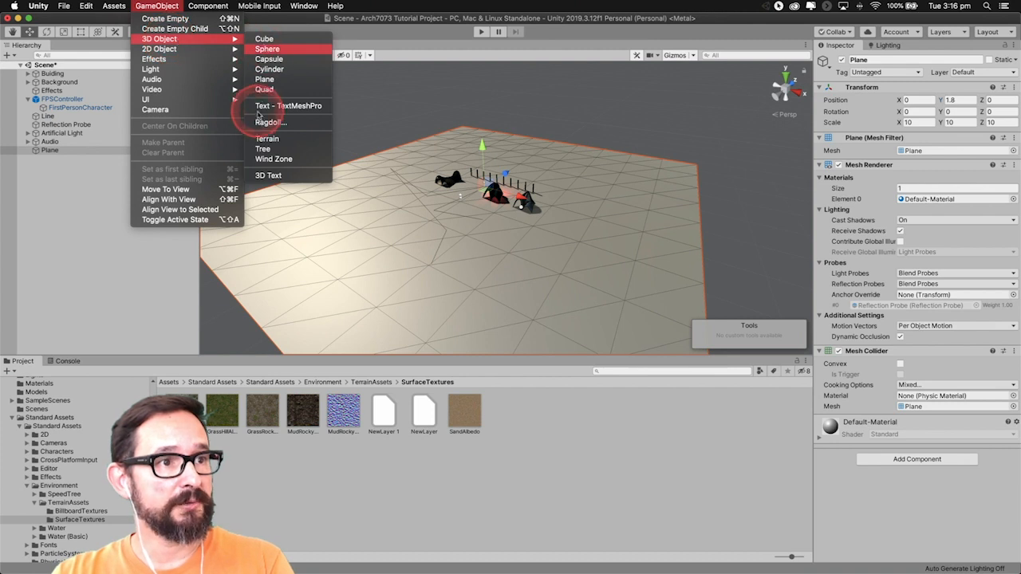
click(267, 139)
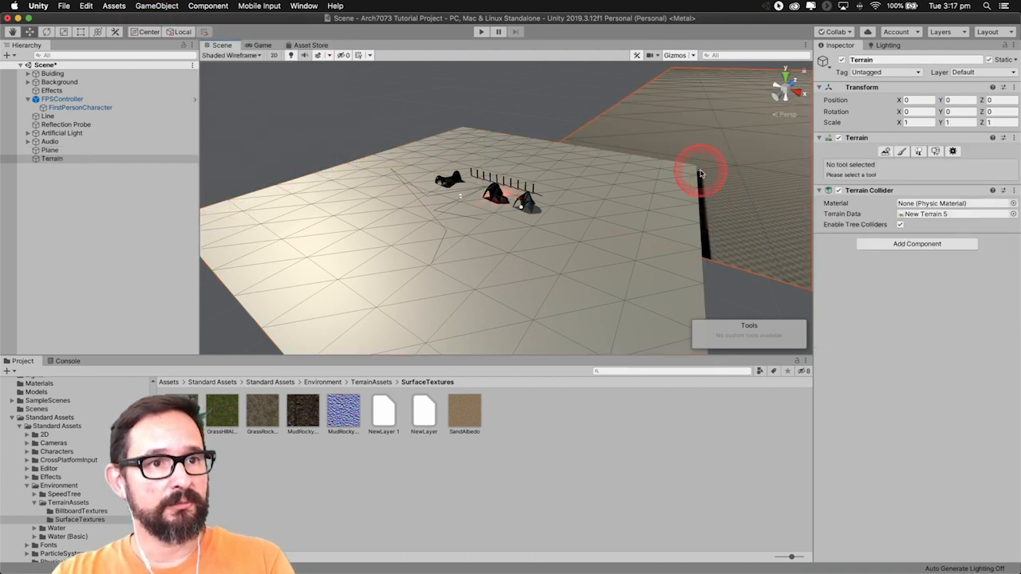
- Move the terrain horizontally to about X -480.1, Z -511.1 so it extends beneath the ground plane and structures
scroll(597, 182, down, 10)
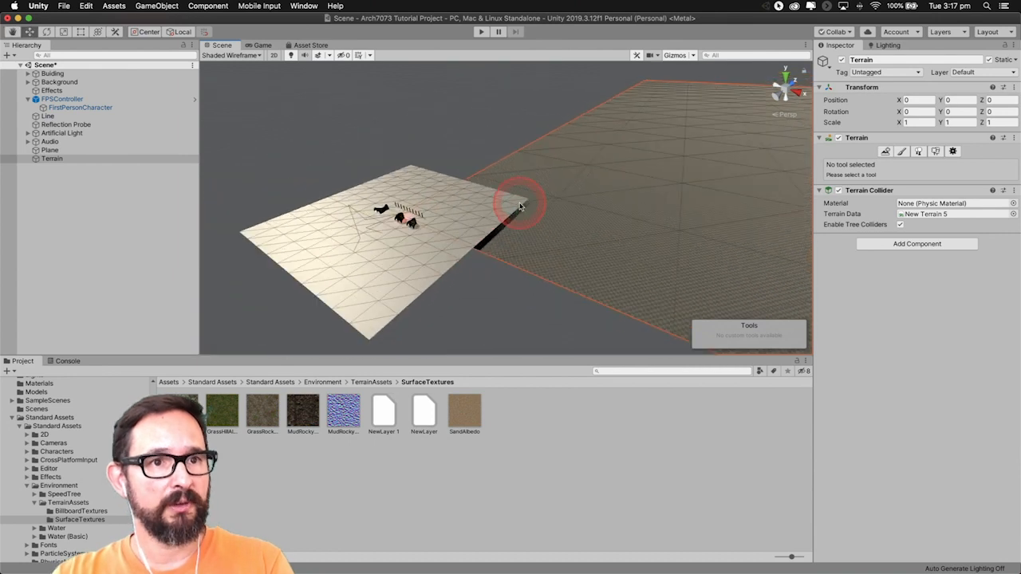
scroll(516, 206, down, 3)
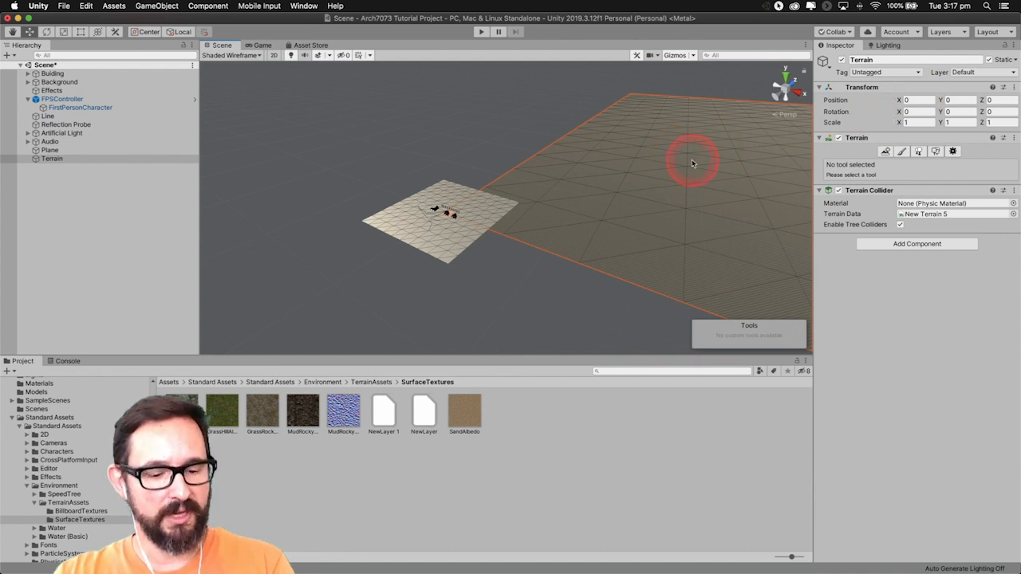
middle_drag(692, 164, 512, 215)
scroll(511, 215, down, 3)
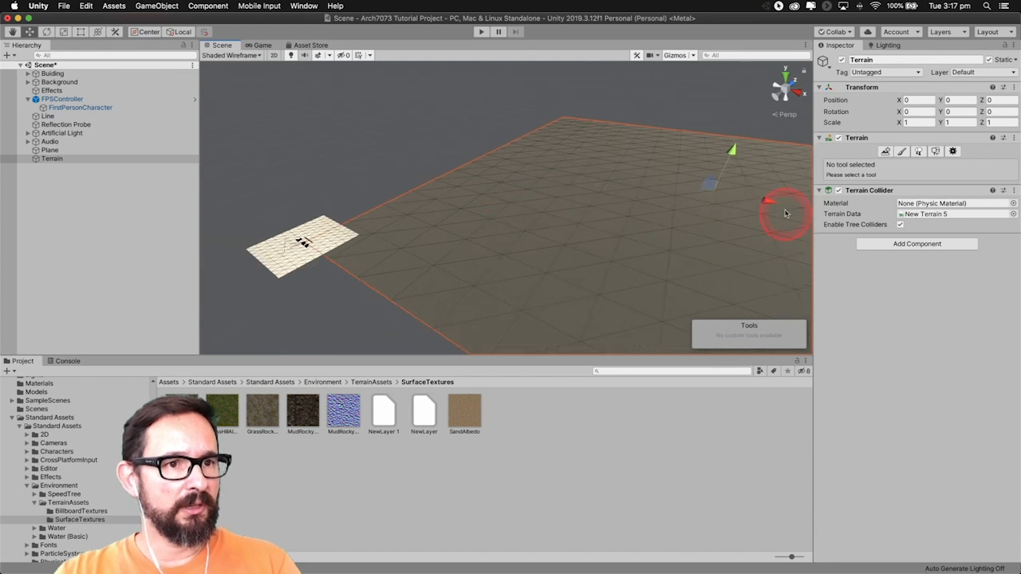
drag(691, 188, 447, 230)
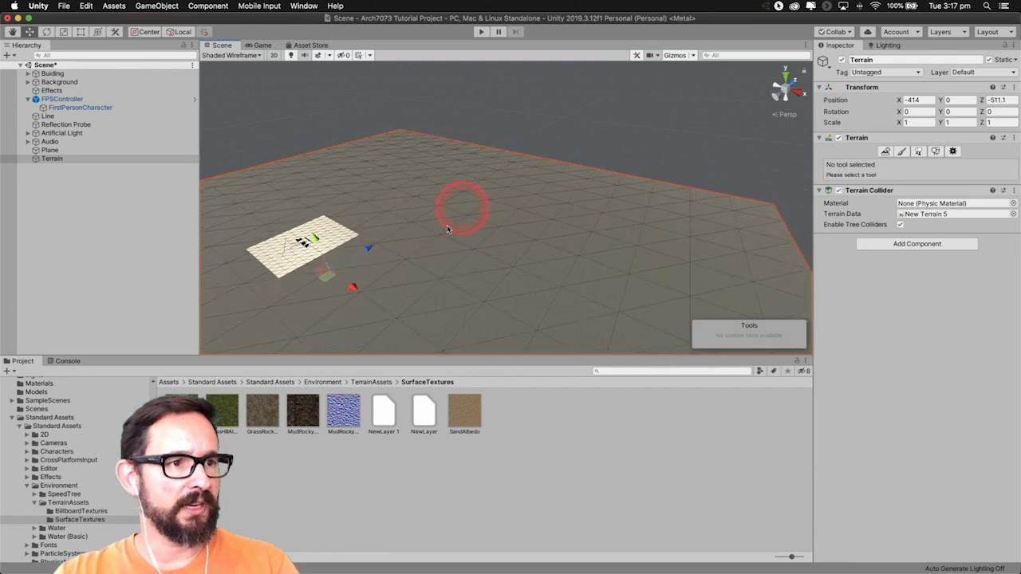
drag(345, 286, 323, 271)
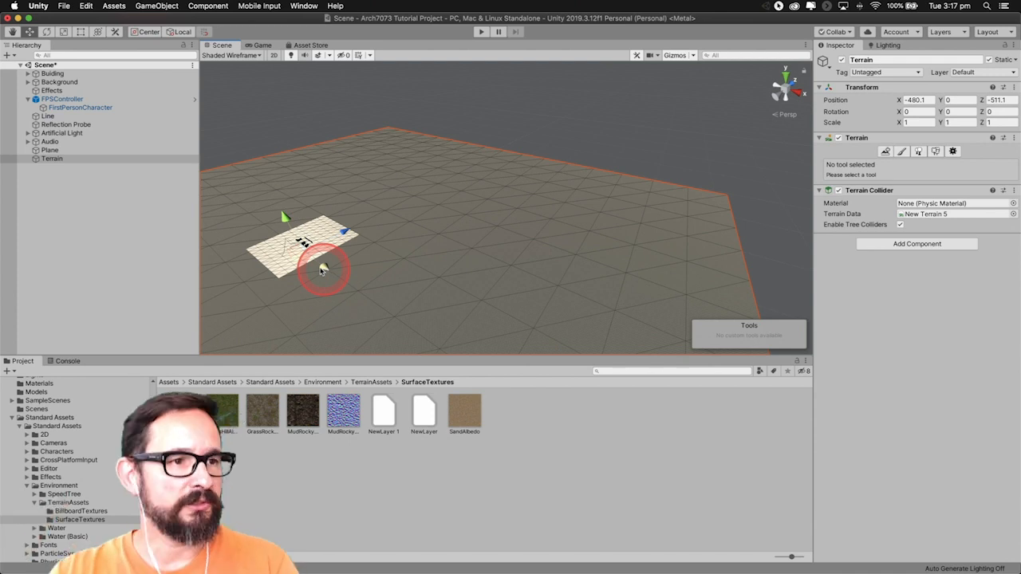
- Delete the old ground Plane object from the scene
scroll(253, 264, down, 4)
scroll(264, 259, up, 4)
middle_drag(266, 253, 497, 221)
scroll(410, 224, up, 2)
scroll(447, 221, up, 4)
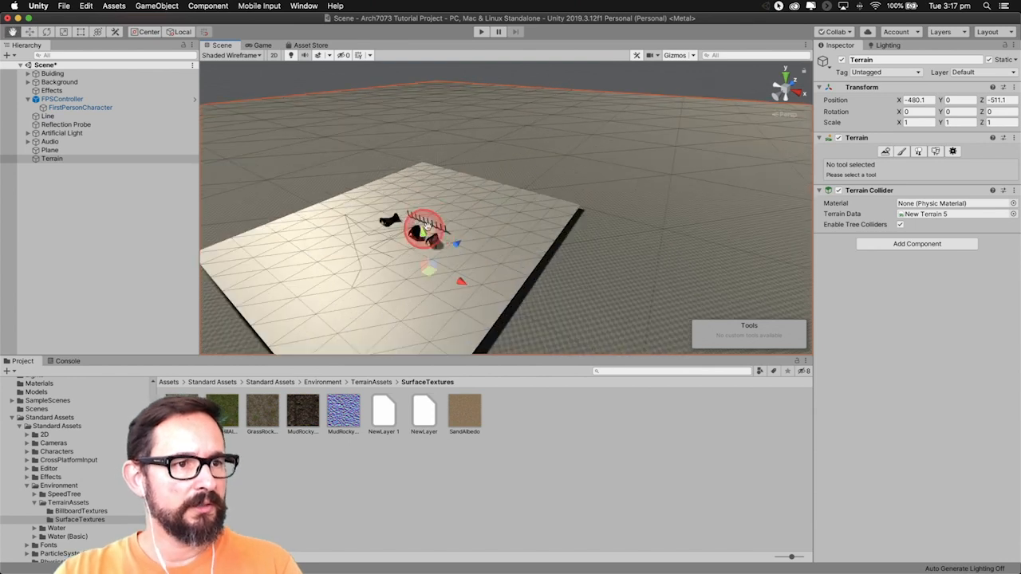
scroll(459, 214, down, 3)
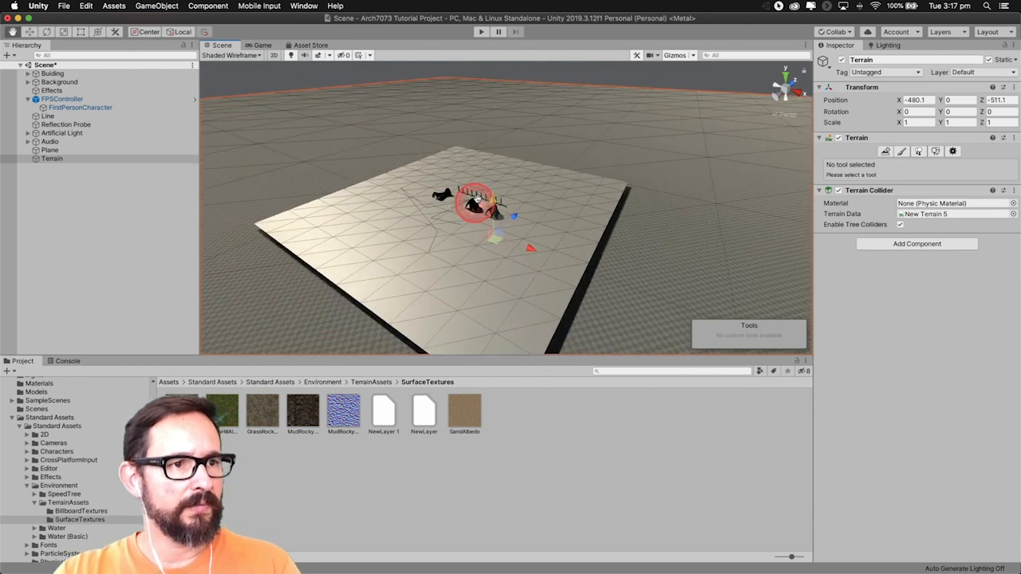
click(63, 151)
right_click(64, 151)
click(93, 198)
- Set the terrain's Y position to 1.85 to raise it to the base of the structures
click(454, 234)
scroll(479, 215, down, 1)
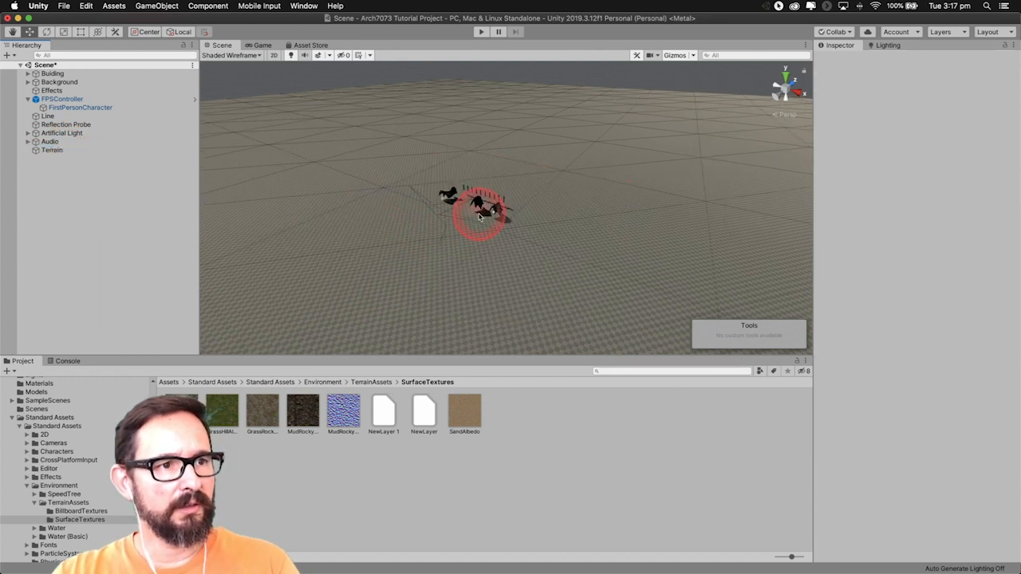
scroll(488, 231, up, 3)
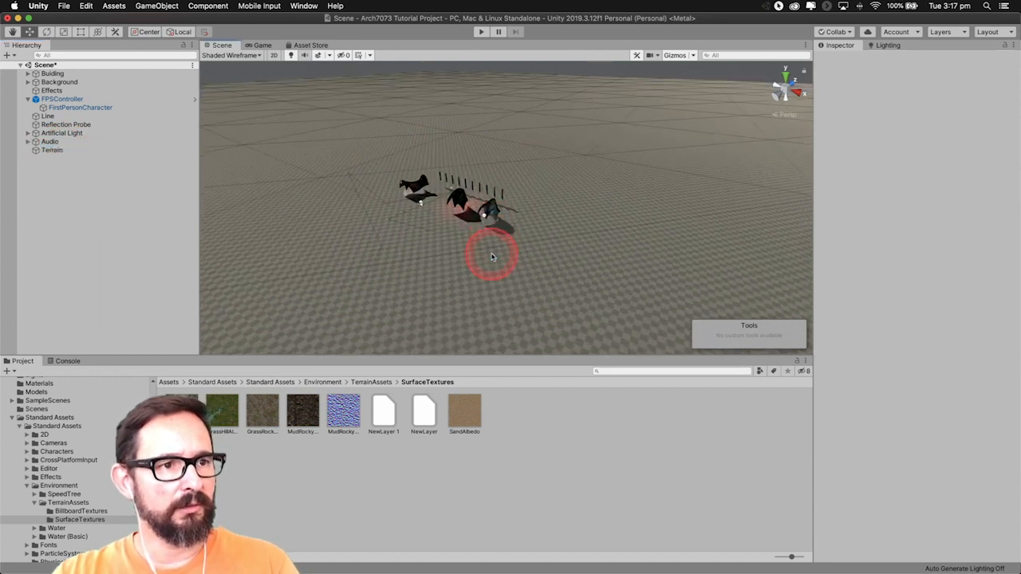
click(492, 255)
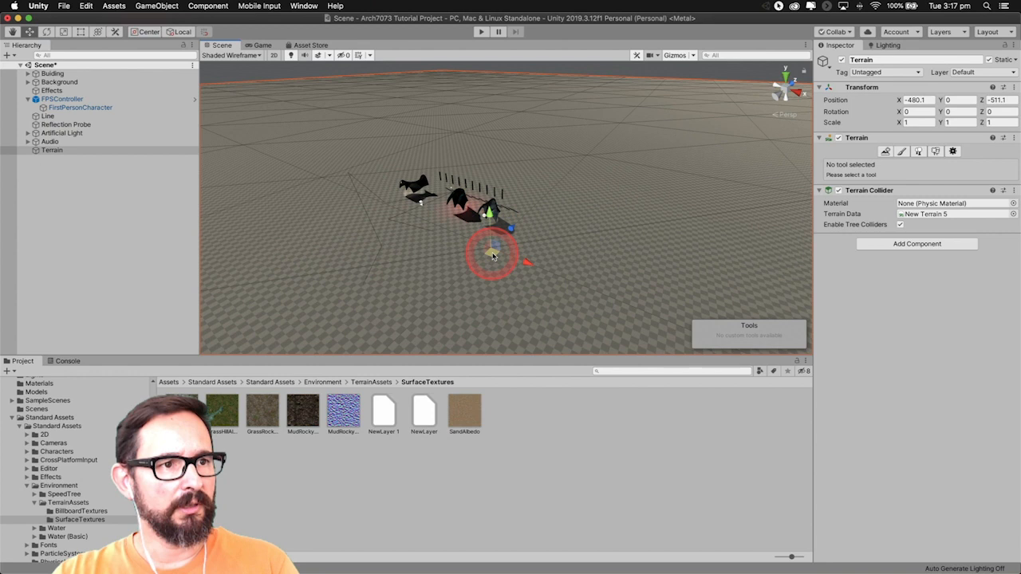
click(951, 100)
text(1)
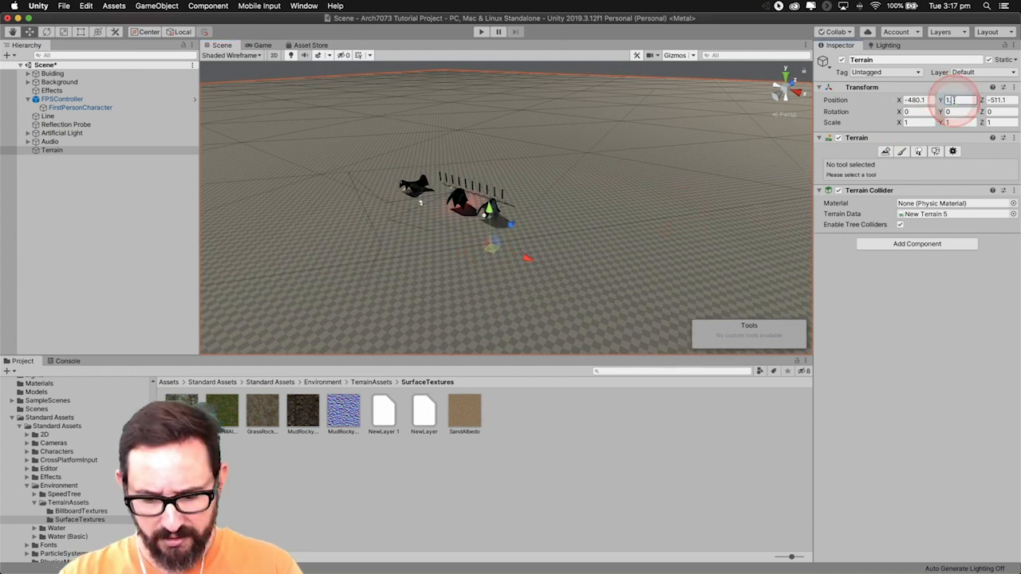
text(.5)
click(949, 100)
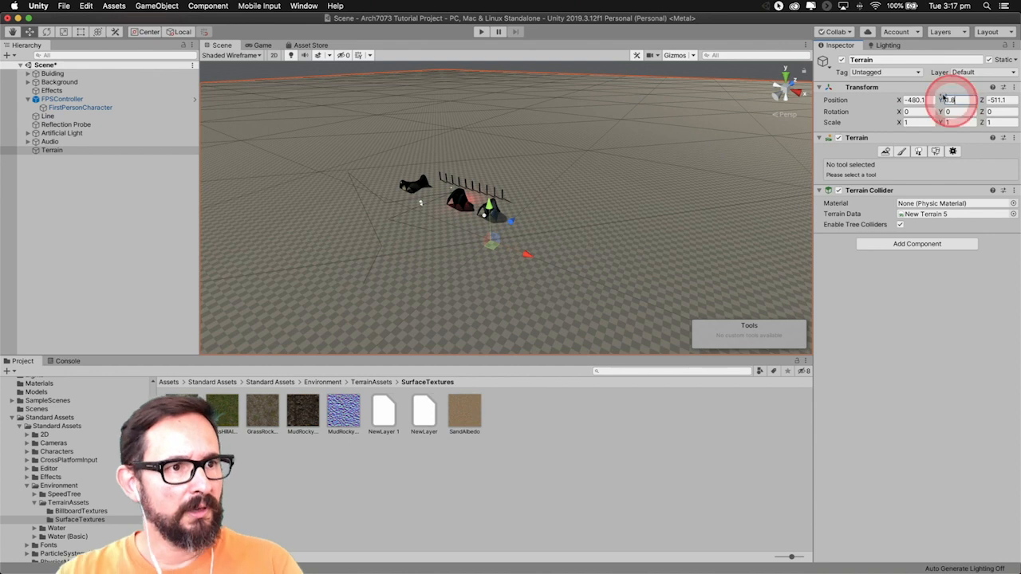
click(556, 99)
scroll(445, 202, up, 8)
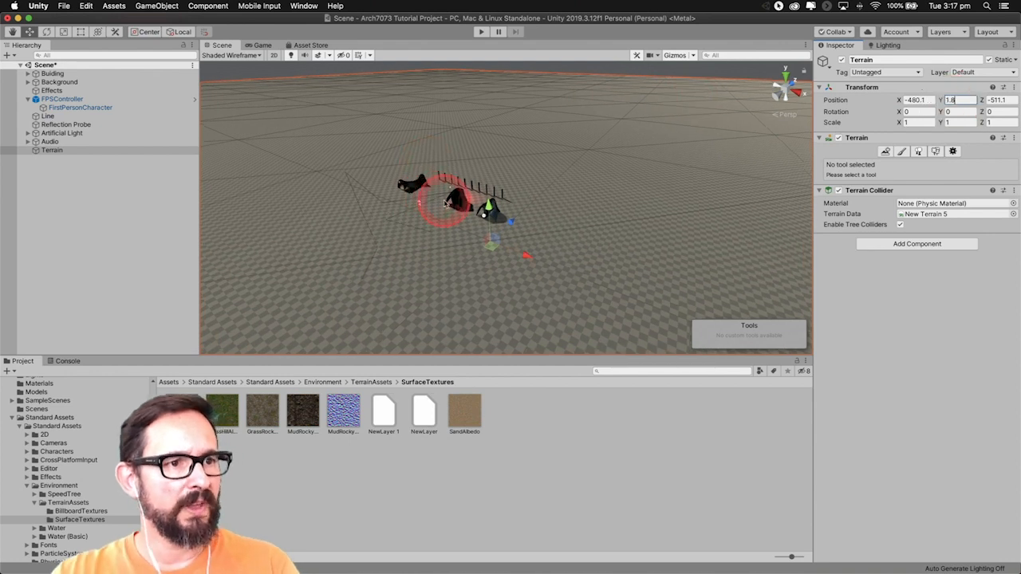
scroll(448, 203, up, 5)
middle_drag(448, 203, 606, 210)
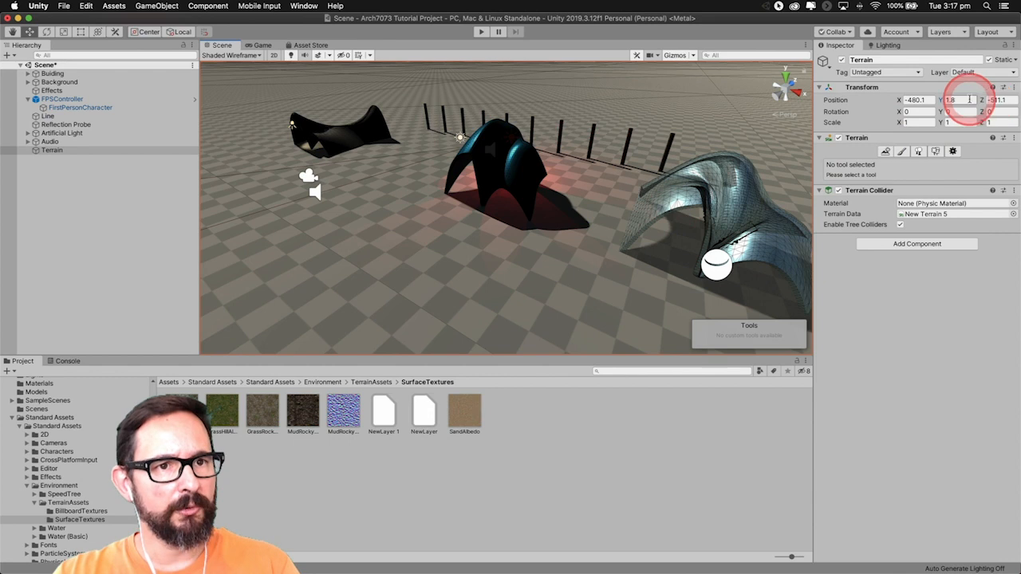
text(5)
middle_drag(621, 182, 626, 223)
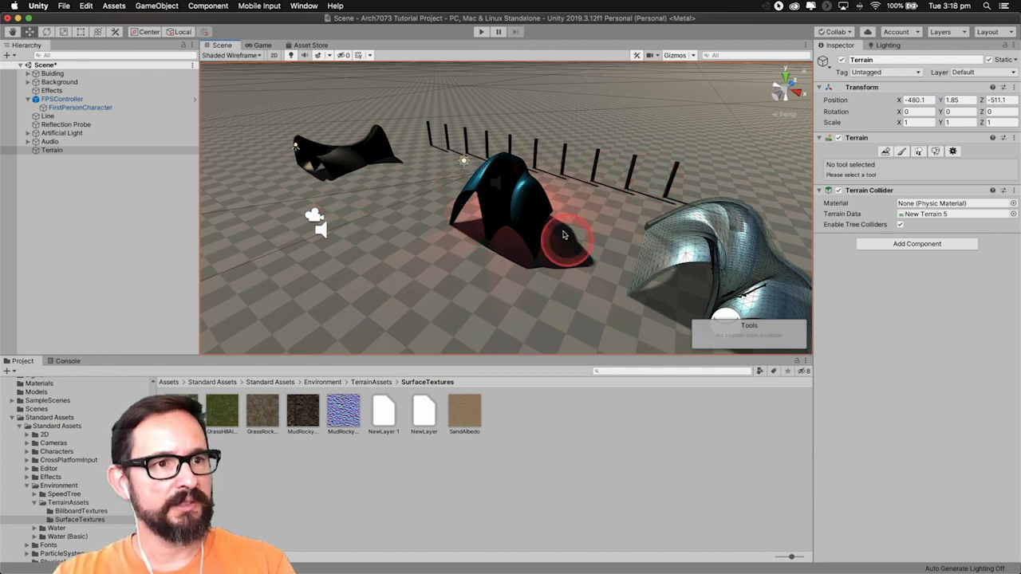
- Select the terrain and activate its Create Neighbor Terrains tool
scroll(548, 239, down, 5)
scroll(547, 230, down, 10)
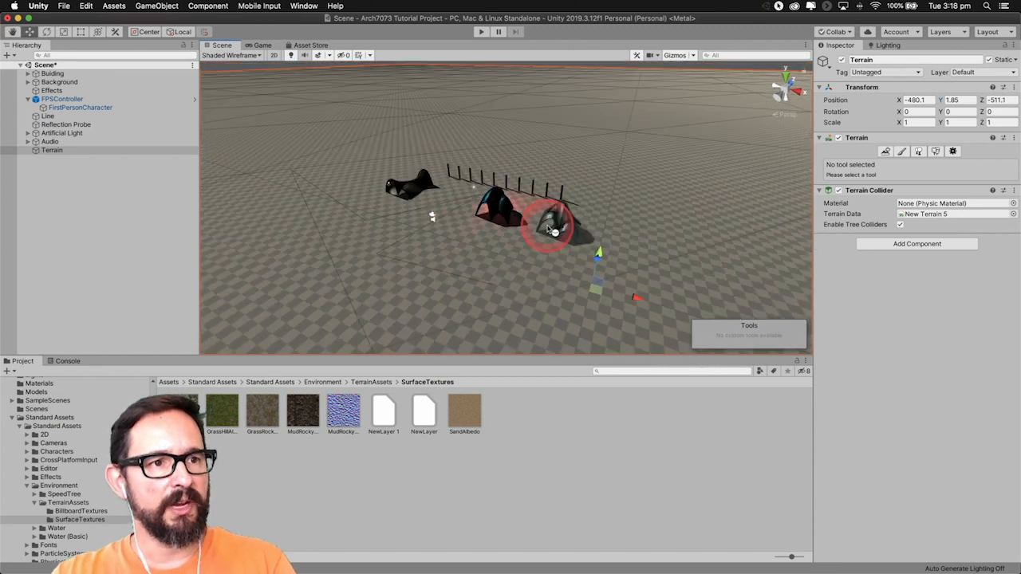
click(91, 150)
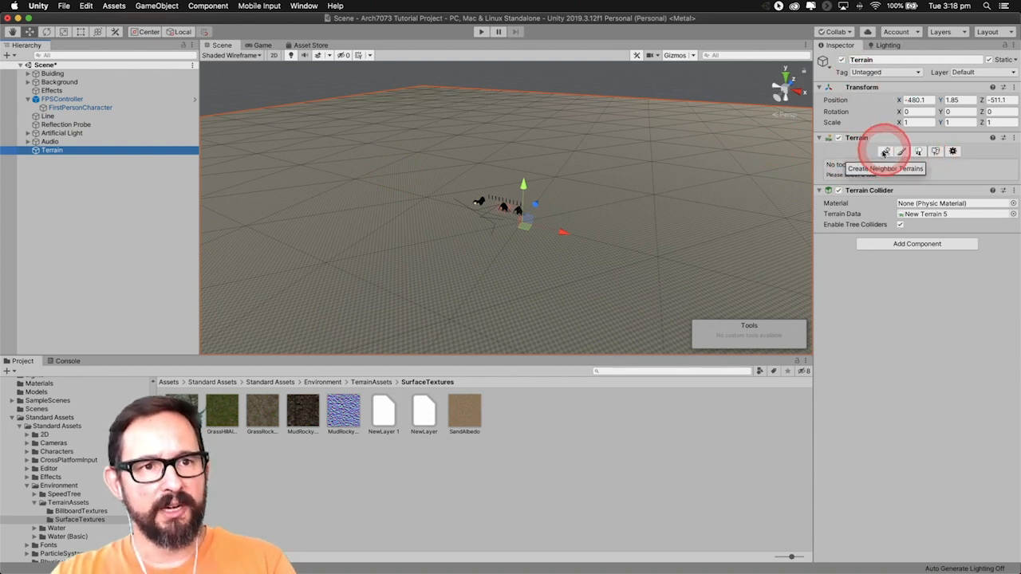
click(887, 152)
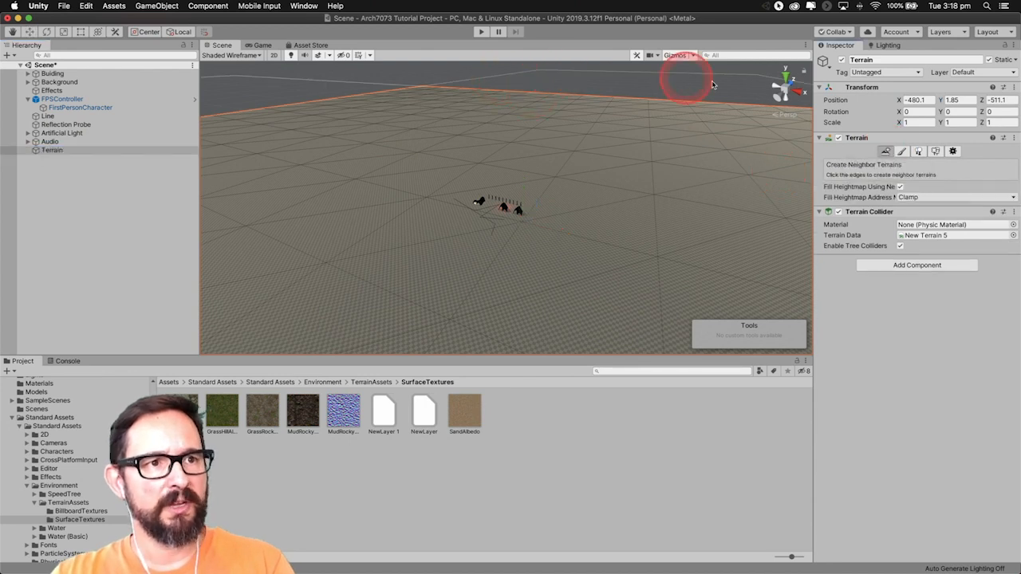
- Set the terrain's Paint Terrain tool to Raise or Lower Terrain and try the hard round builtin_brush_1 over the surface
click(902, 152)
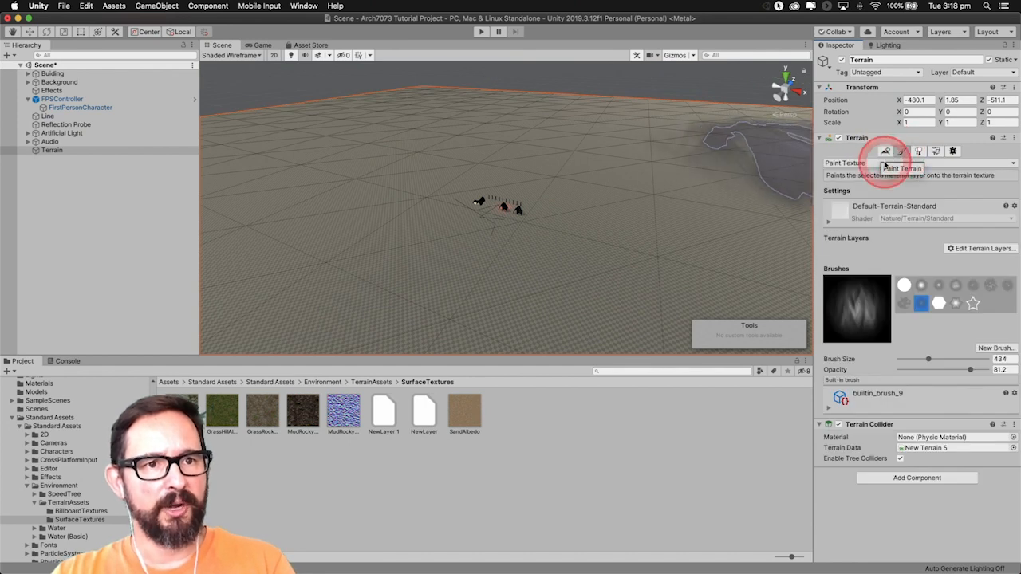
click(859, 163)
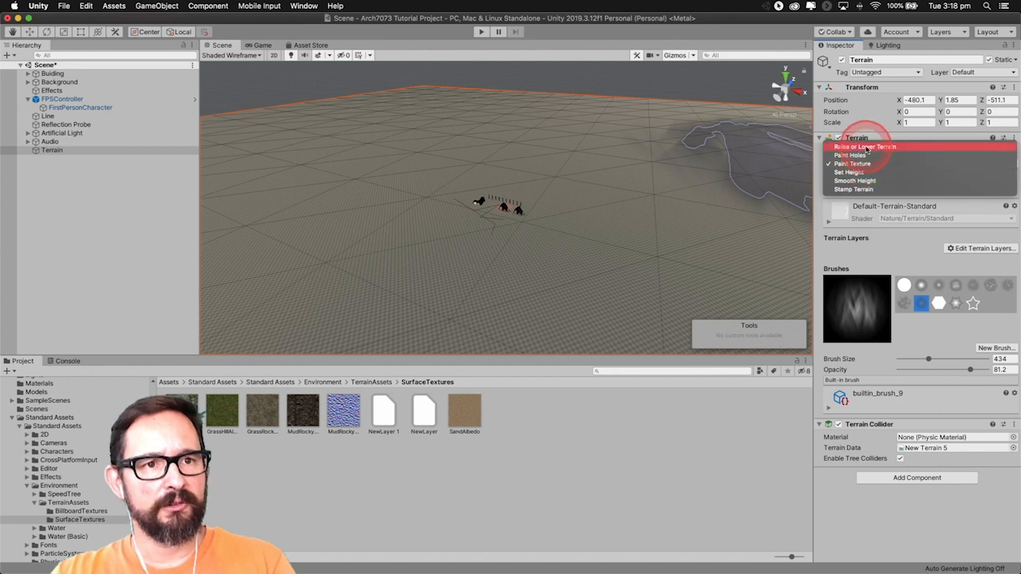
click(866, 148)
mouse_move(798, 128)
mouse_down()
mouse_move(701, 128)
mouse_move(639, 178)
mouse_up()
click(904, 225)
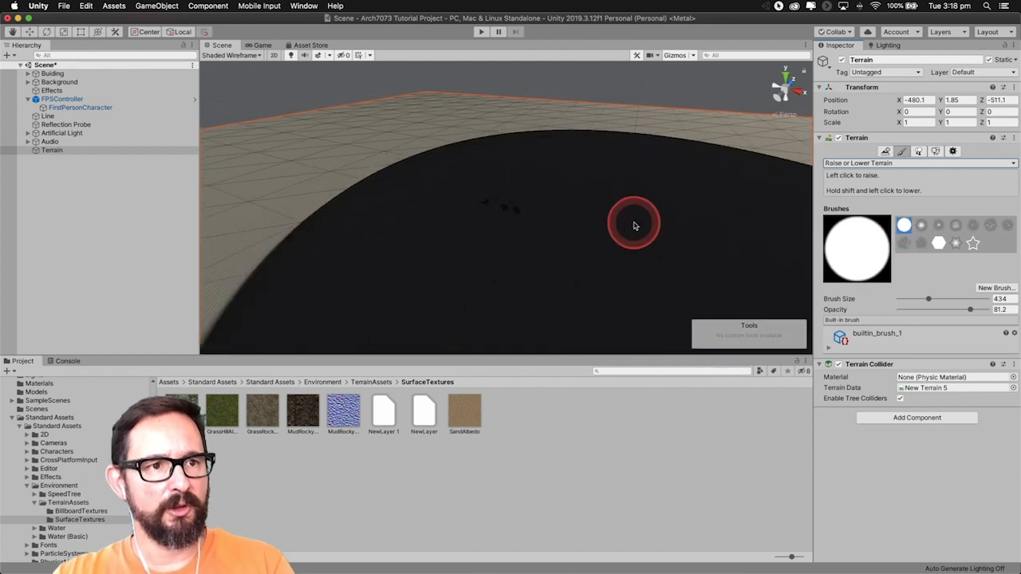
scroll(634, 226, down, 10)
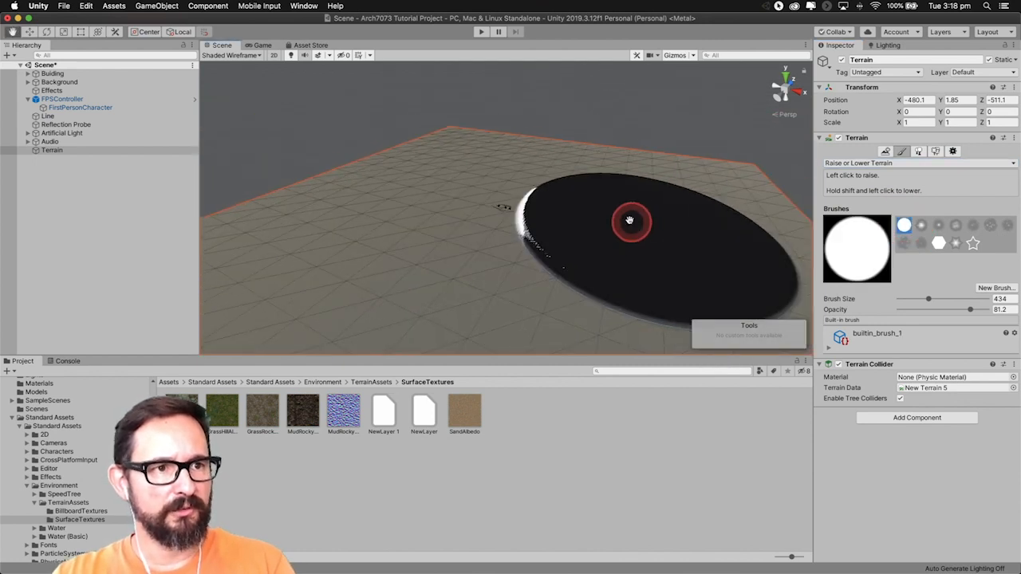
scroll(634, 225, down, 8)
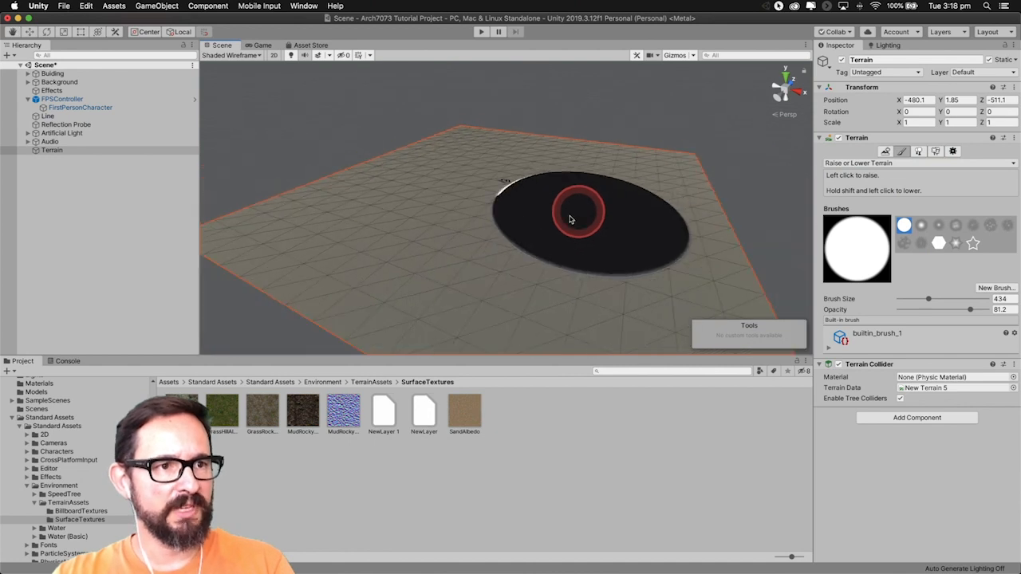
mouse_move(645, 228)
mouse_down()
mouse_move(656, 210)
mouse_move(608, 240)
mouse_move(627, 241)
mouse_move(678, 210)
mouse_move(680, 223)
mouse_up()
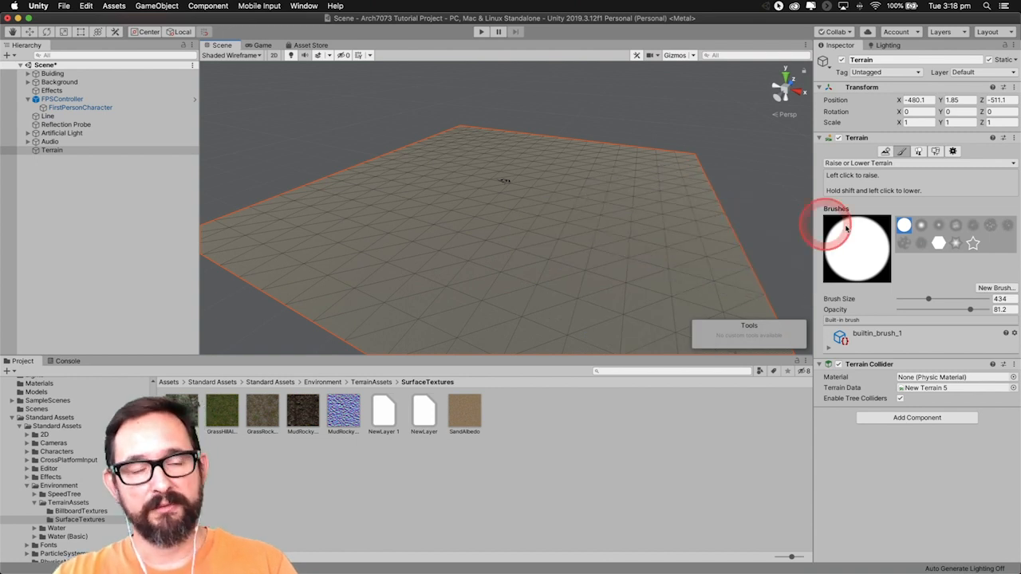
- Choose the soft round builtin_brush_2 for terrain sculpting and set its brush size to about 303
click(921, 226)
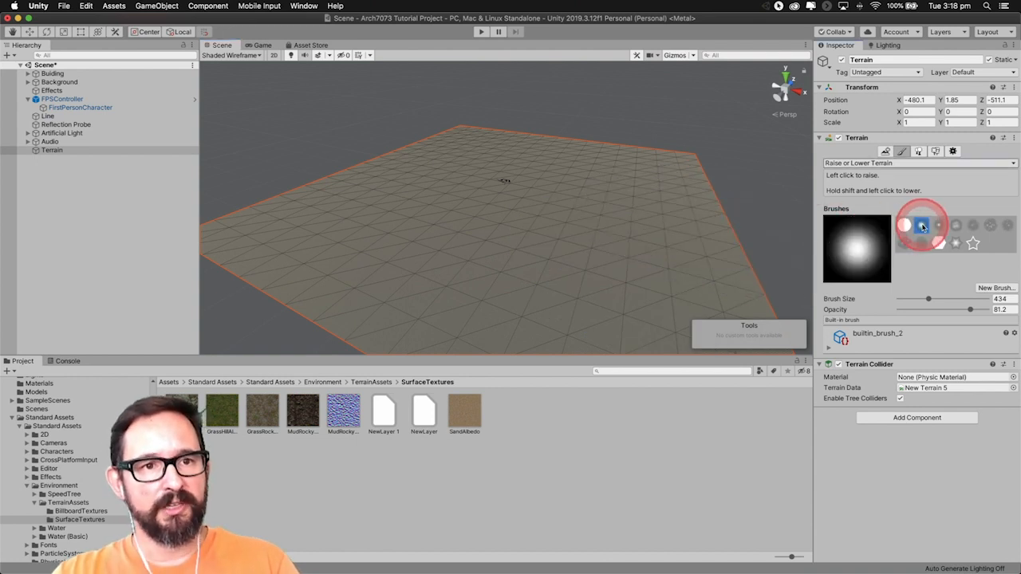
mouse_move(926, 295)
mouse_down()
mouse_move(893, 299)
mouse_move(970, 308)
mouse_move(654, 240)
mouse_move(821, 235)
mouse_move(970, 303)
mouse_move(938, 301)
mouse_up()
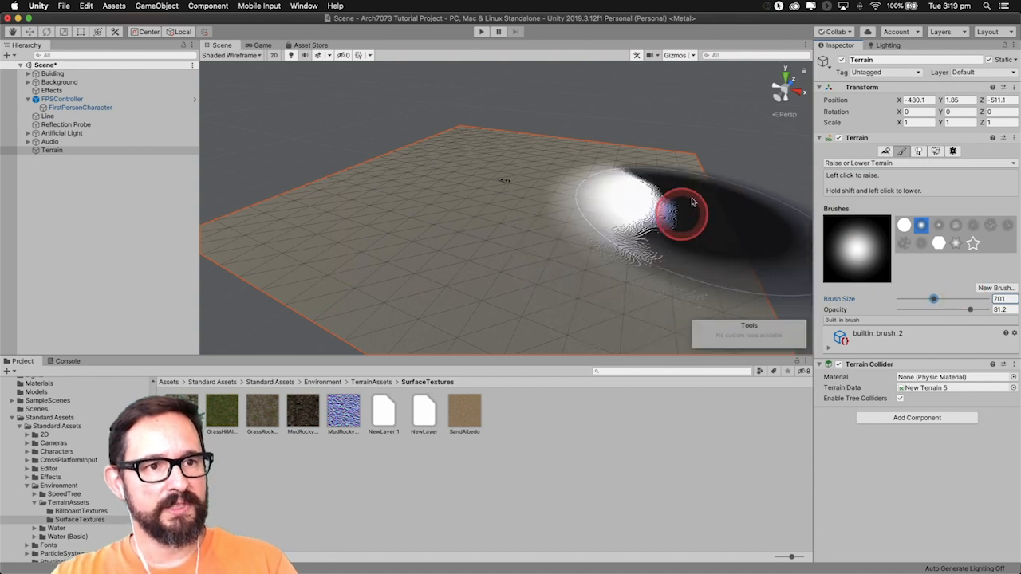
drag(922, 300, 925, 300)
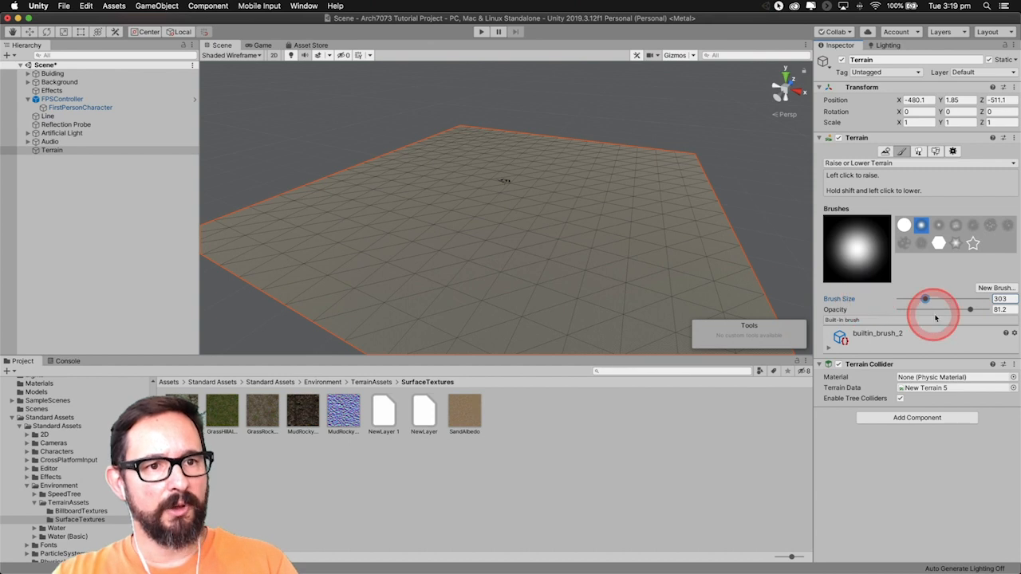
- Set the brush opacity to about 77.6, try a raising stroke at the terrain's far corner, and undo that stroke
mouse_move(972, 310)
mouse_down()
mouse_move(900, 310)
mouse_move(910, 310)
mouse_up()
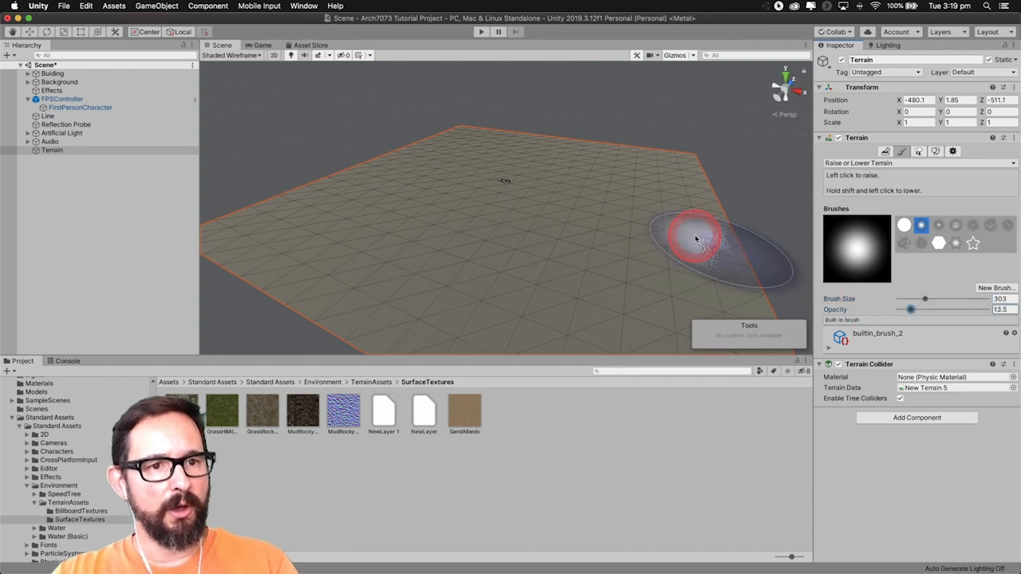
drag(911, 310, 966, 309)
mouse_move(699, 165)
mouse_down()
mouse_move(655, 165)
mouse_move(623, 149)
mouse_move(717, 236)
mouse_up()
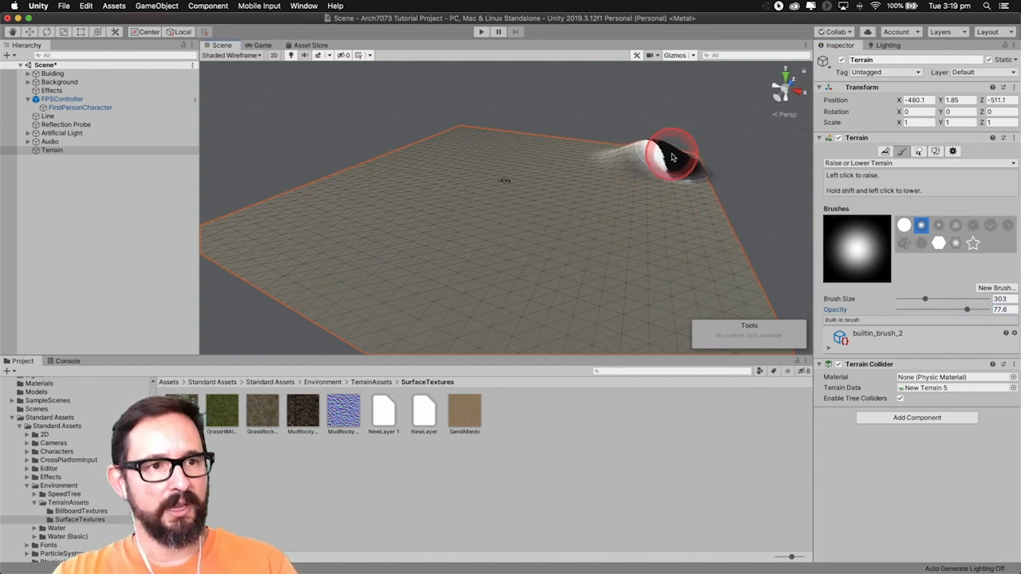
key(super+z)
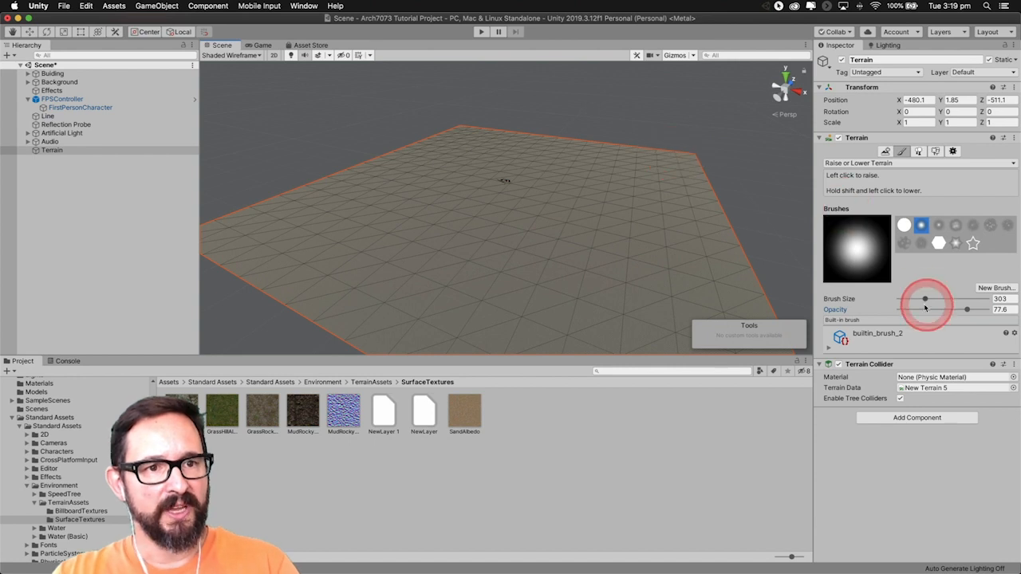
- Raise smooth hills around the terrain's outer edges with builtin_brush_2, keeping the central area around the structures flat
mouse_move(680, 168)
mouse_down()
mouse_move(691, 160)
mouse_move(572, 137)
mouse_up()
mouse_move(499, 133)
mouse_down()
mouse_move(490, 133)
mouse_move(590, 146)
mouse_move(458, 131)
mouse_move(491, 134)
mouse_move(387, 159)
mouse_move(246, 221)
mouse_move(221, 244)
mouse_move(268, 282)
mouse_move(404, 354)
mouse_move(620, 388)
mouse_move(683, 383)
mouse_move(753, 372)
mouse_move(772, 326)
mouse_move(707, 184)
mouse_move(667, 216)
mouse_move(632, 350)
mouse_up()
mouse_move(631, 349)
mouse_down()
mouse_move(645, 337)
mouse_move(645, 308)
mouse_move(580, 327)
mouse_move(440, 285)
mouse_move(308, 226)
mouse_up()
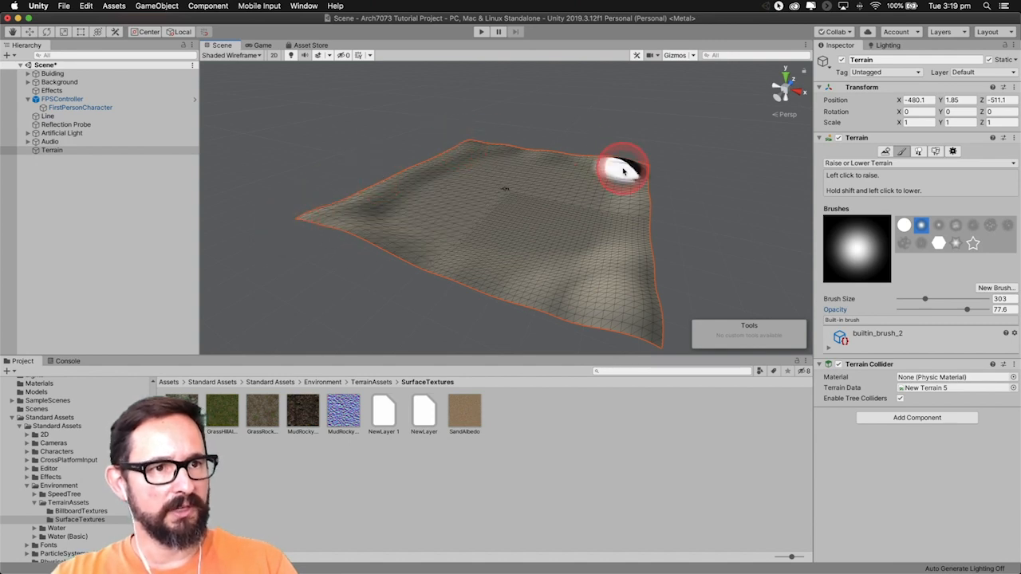
drag(646, 167, 631, 288)
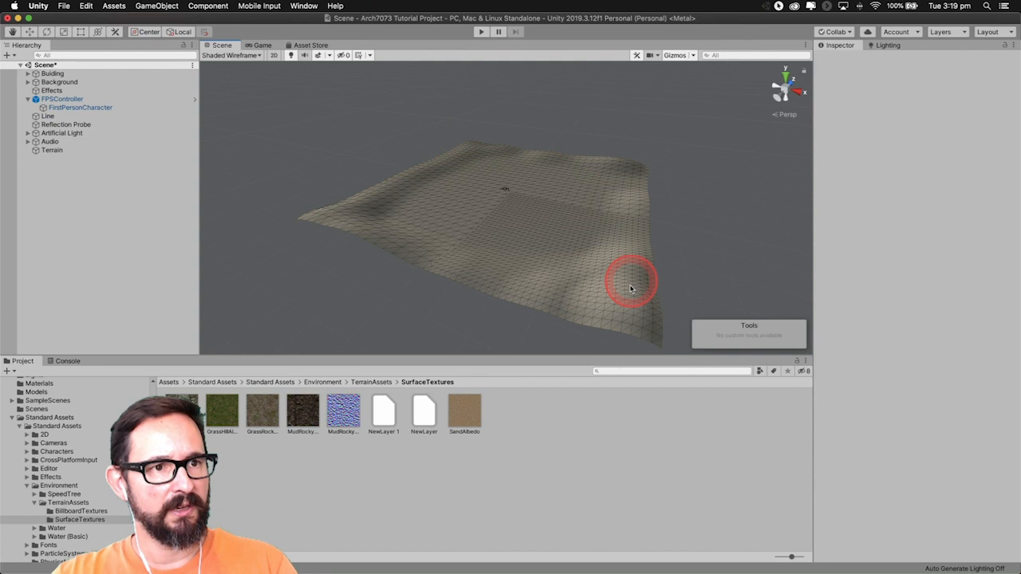
click(628, 213)
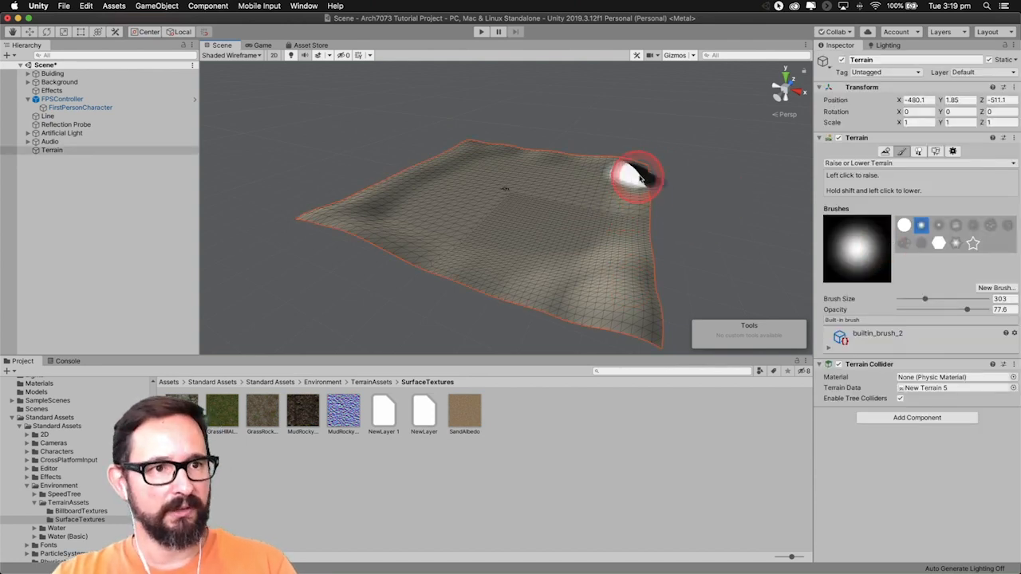
mouse_move(642, 187)
mouse_down()
mouse_move(630, 221)
mouse_move(653, 369)
mouse_up()
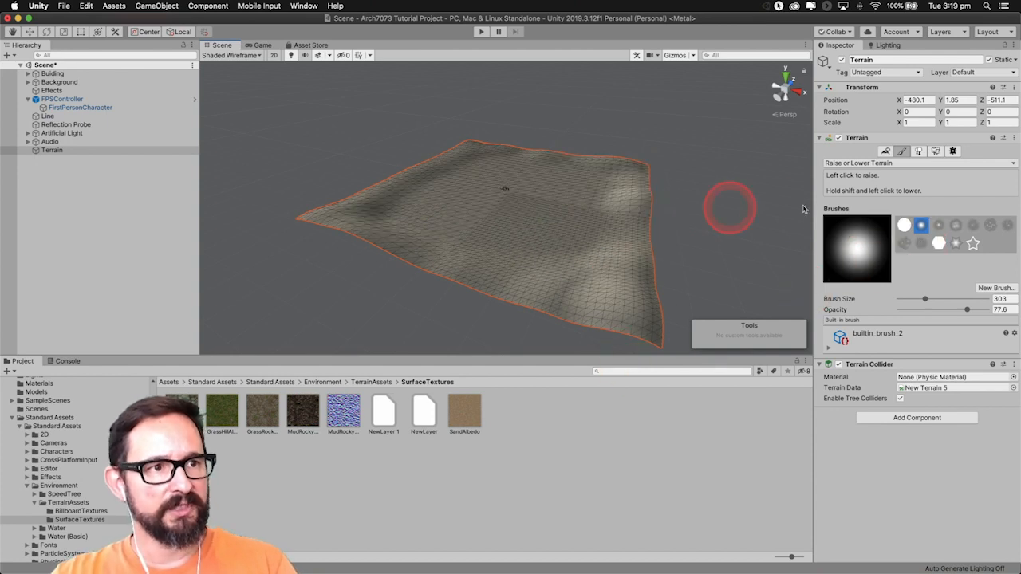
drag(397, 197, 391, 235)
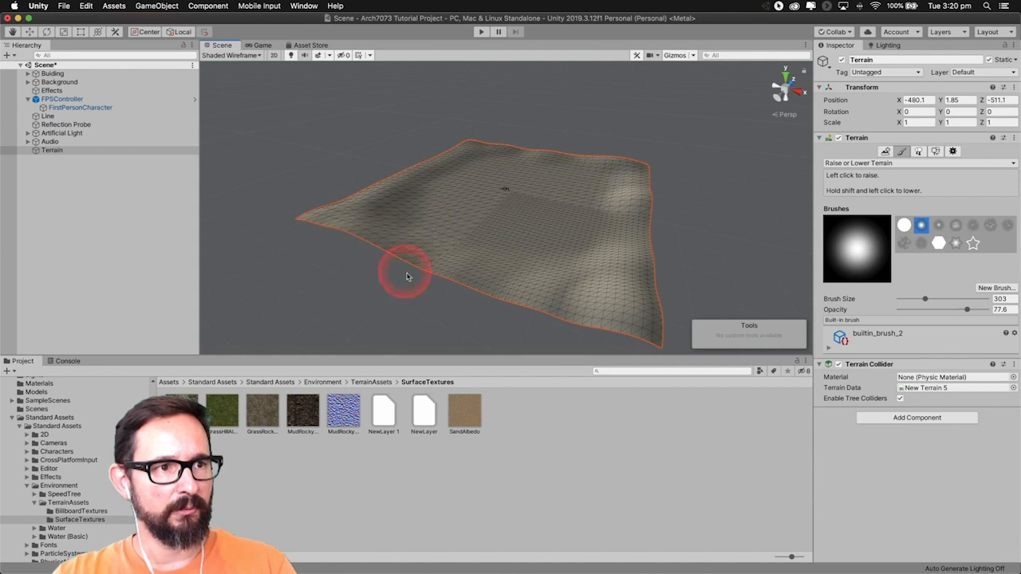
- Add more peaked hills along the front, side and back edges of the terrain with builtin_brush_3
click(938, 227)
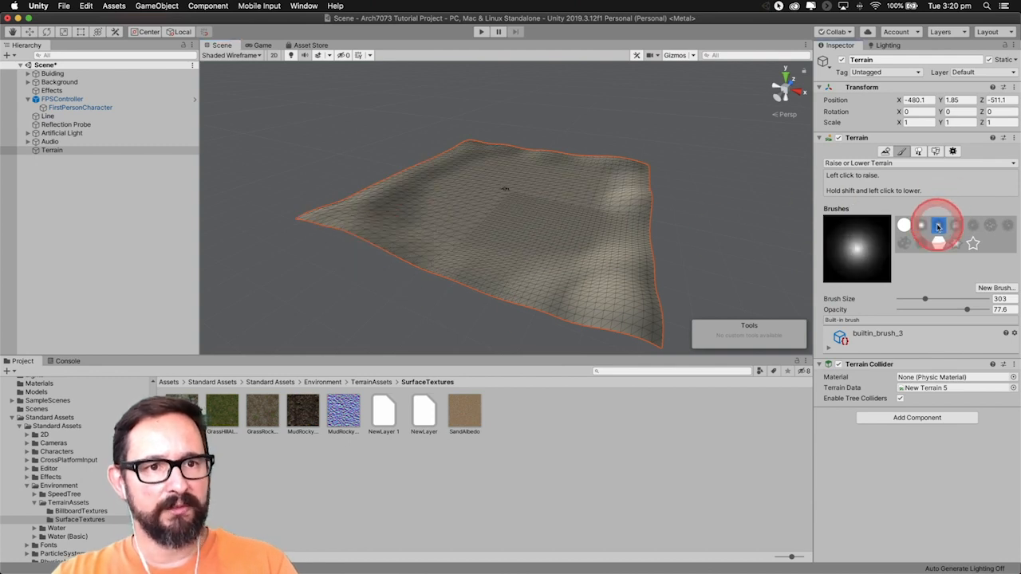
mouse_move(611, 212)
mouse_down()
mouse_move(603, 255)
mouse_move(617, 292)
mouse_move(452, 260)
mouse_move(390, 209)
mouse_up()
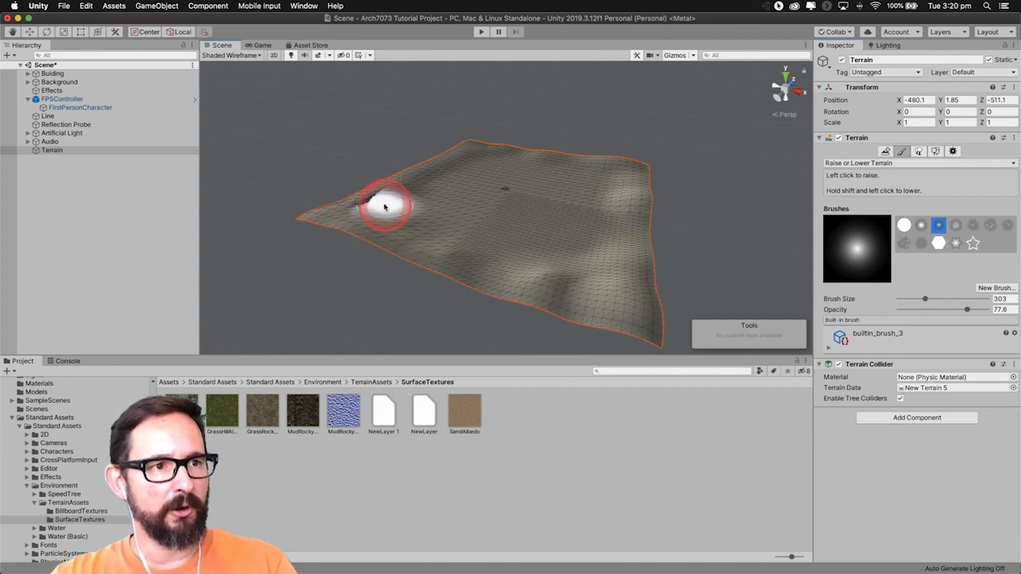
drag(443, 165, 538, 157)
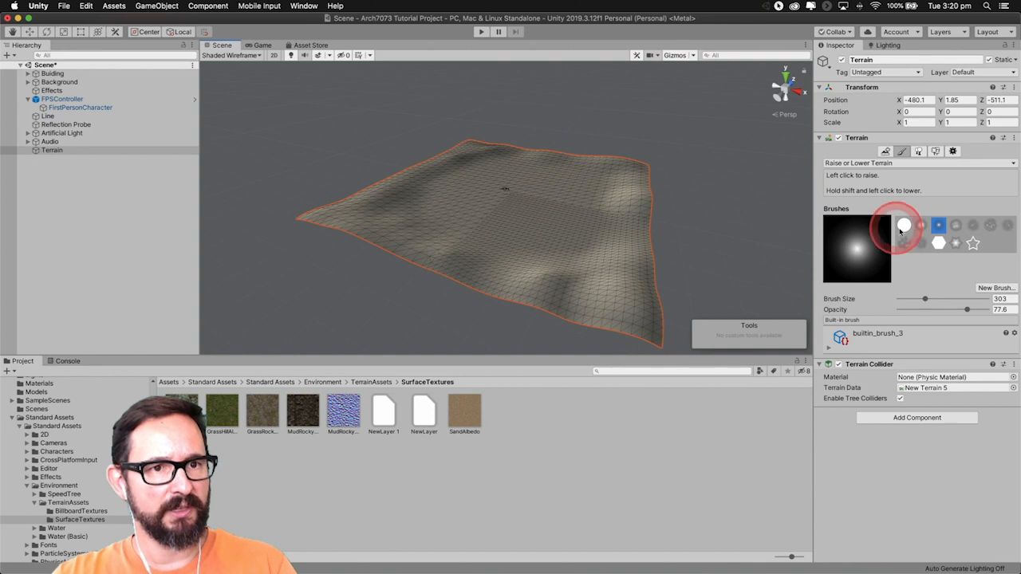
- Build up irregular hills along the terrain's edges and near corner with the cloudy builtin_brush_4
click(956, 227)
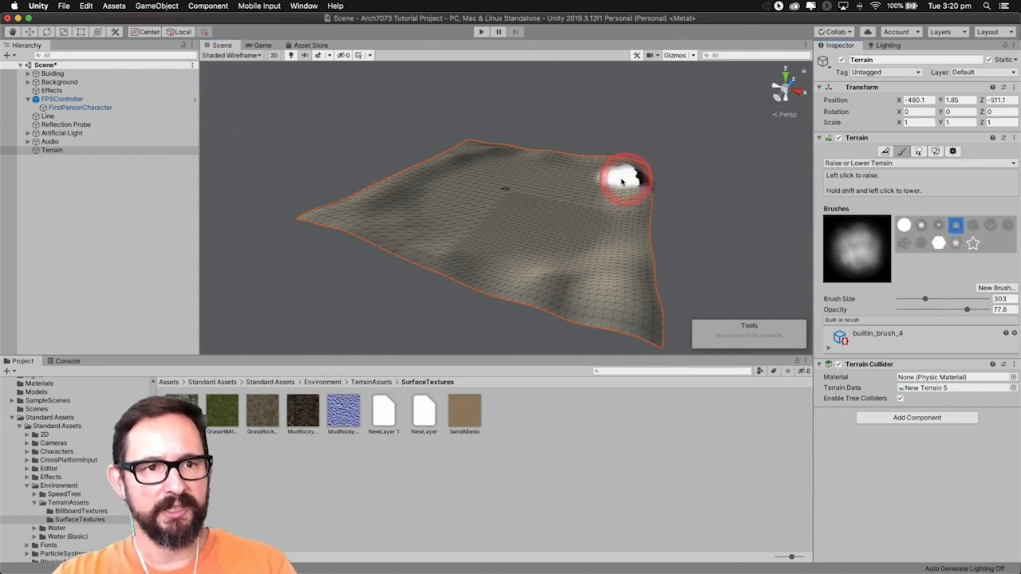
mouse_move(602, 216)
mouse_down()
mouse_move(570, 216)
mouse_move(558, 229)
mouse_move(588, 234)
mouse_move(621, 223)
mouse_move(623, 265)
mouse_move(644, 211)
mouse_move(631, 224)
mouse_move(636, 185)
mouse_up()
mouse_move(551, 162)
mouse_down()
mouse_move(487, 155)
mouse_move(414, 168)
mouse_move(370, 188)
mouse_move(353, 221)
mouse_move(330, 229)
mouse_move(461, 272)
mouse_move(640, 294)
mouse_move(665, 332)
mouse_move(654, 250)
mouse_move(666, 180)
mouse_up()
click(354, 198)
click(390, 217)
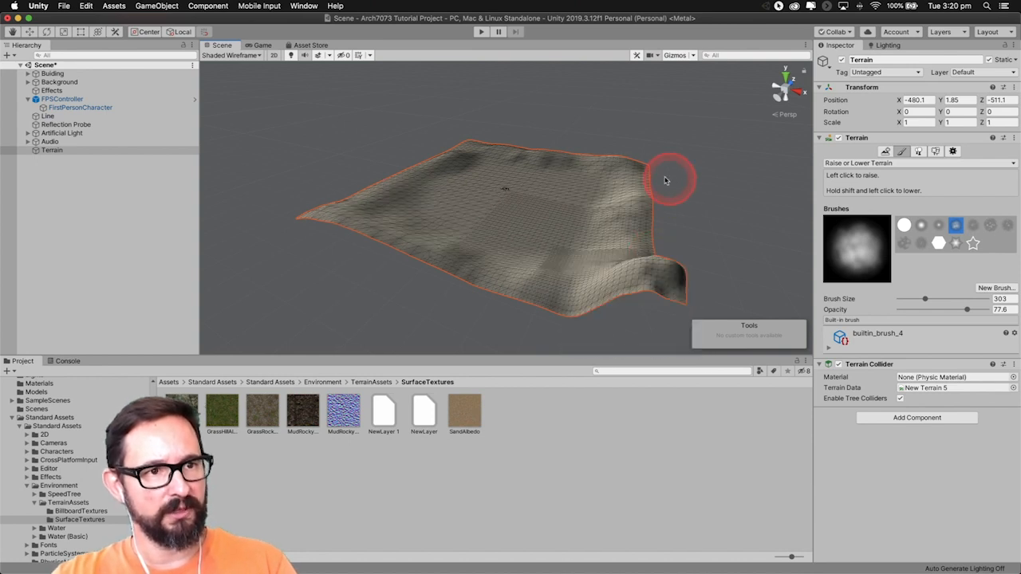
mouse_move(655, 270)
mouse_down()
mouse_move(622, 294)
mouse_move(679, 319)
mouse_move(571, 304)
mouse_up()
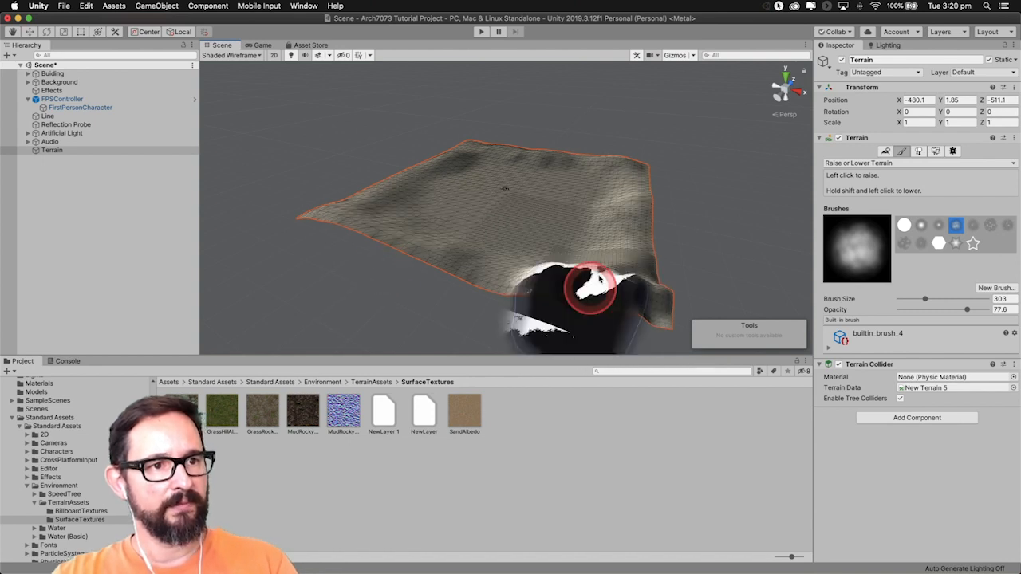
- Roughen the slopes along the terrain's side and back edges with builtin_brush_5
click(972, 226)
mouse_move(644, 231)
mouse_down()
mouse_move(624, 228)
mouse_move(611, 251)
mouse_move(519, 267)
mouse_move(486, 251)
mouse_move(559, 219)
mouse_move(563, 239)
mouse_move(563, 177)
mouse_up()
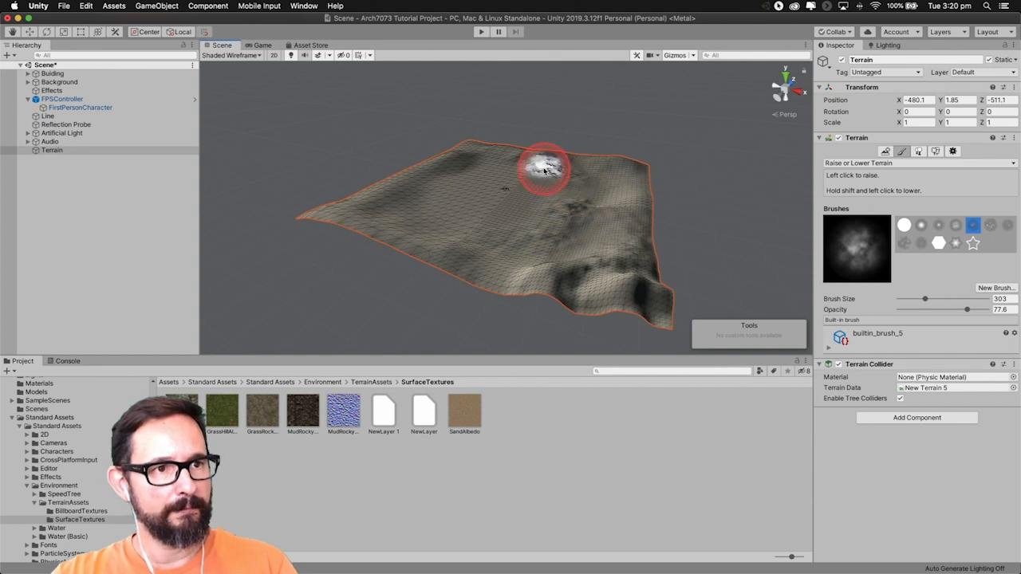
mouse_move(484, 168)
mouse_down()
mouse_move(417, 212)
mouse_move(490, 269)
mouse_move(477, 236)
mouse_move(440, 209)
mouse_move(497, 213)
mouse_move(539, 164)
mouse_up()
- Add blotchy relief to the hills around the terrain's perimeter with builtin_brush_6
click(919, 226)
click(989, 226)
mouse_move(607, 269)
mouse_down()
mouse_move(588, 269)
mouse_move(604, 237)
mouse_move(488, 269)
mouse_move(422, 269)
mouse_move(338, 218)
mouse_move(450, 150)
mouse_move(349, 212)
mouse_up()
click(416, 177)
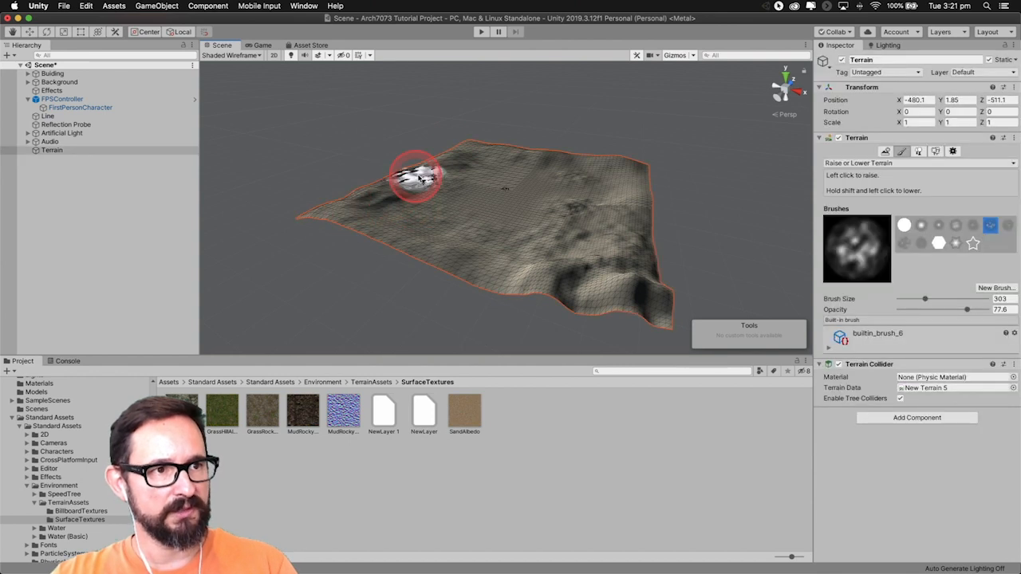
mouse_move(433, 170)
mouse_down()
mouse_move(474, 152)
mouse_move(470, 159)
mouse_move(642, 171)
mouse_move(640, 211)
mouse_move(620, 258)
mouse_move(588, 278)
mouse_move(351, 238)
mouse_up()
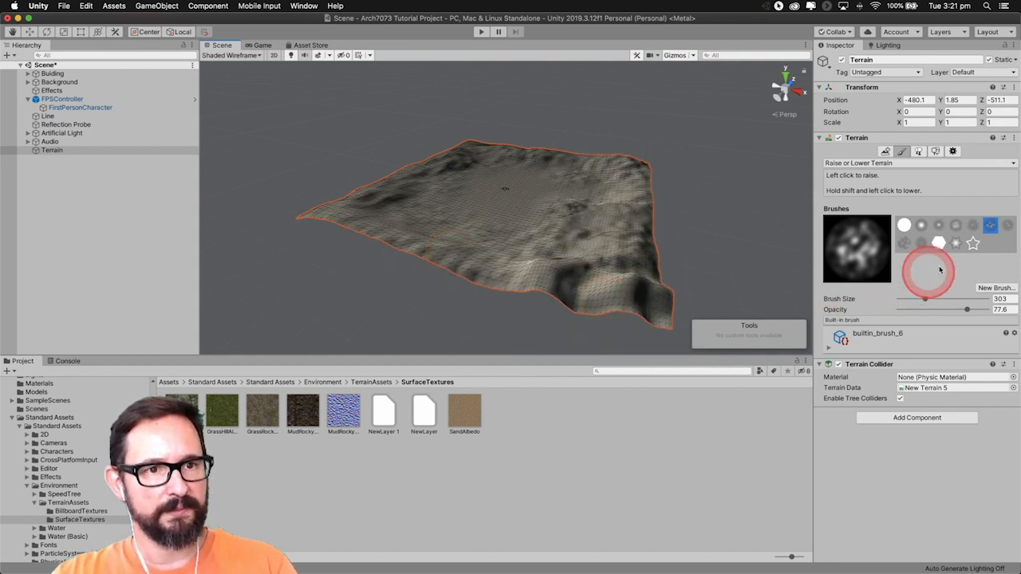
- Raise higher, rugged mountains around the terrain's corners and edges with builtin_brush_7
click(1010, 227)
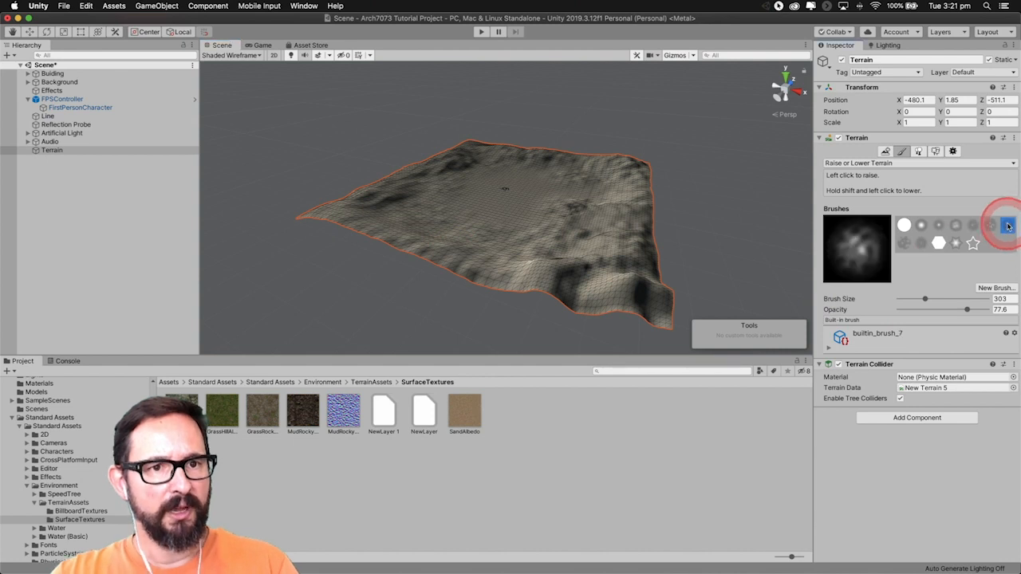
mouse_move(650, 315)
mouse_down()
mouse_move(620, 308)
mouse_move(644, 228)
mouse_move(638, 182)
mouse_move(634, 420)
mouse_up()
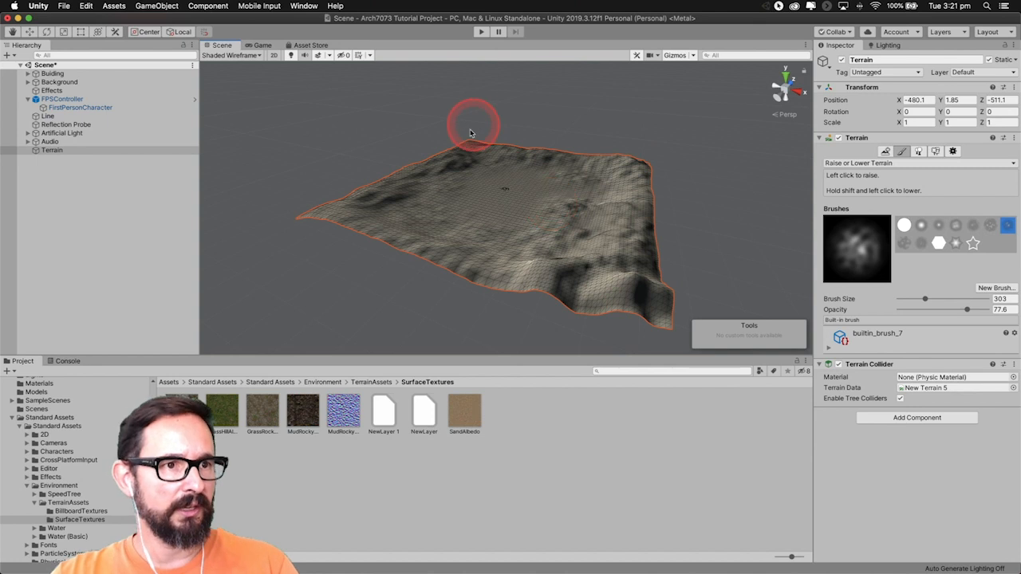
mouse_move(473, 151)
mouse_down()
mouse_move(412, 166)
mouse_move(364, 197)
mouse_move(358, 218)
mouse_move(424, 257)
mouse_move(497, 280)
mouse_move(640, 303)
mouse_move(602, 298)
mouse_move(623, 283)
mouse_move(576, 296)
mouse_move(433, 251)
mouse_move(358, 221)
mouse_move(352, 202)
mouse_move(323, 215)
mouse_move(378, 231)
mouse_up()
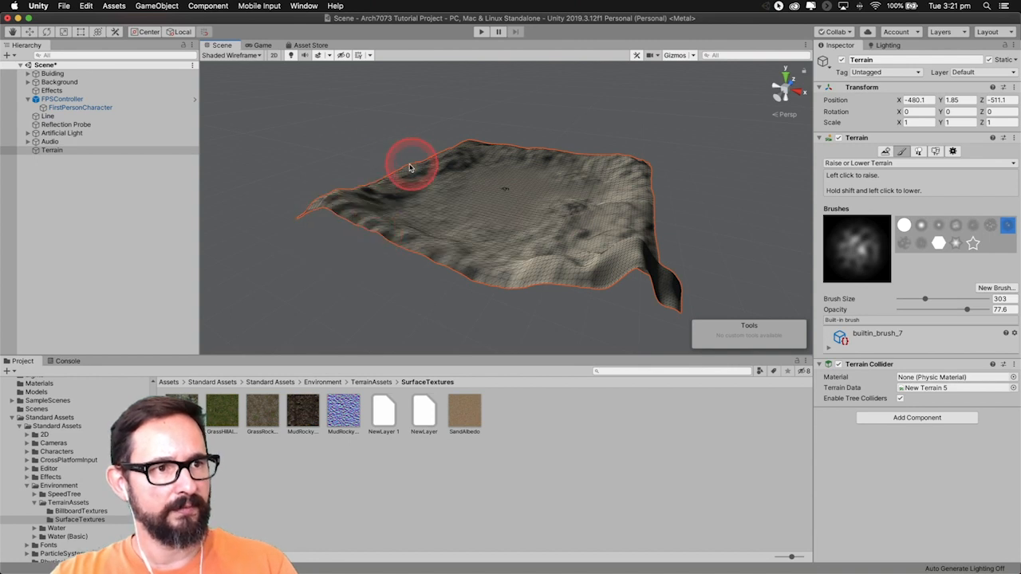
mouse_move(358, 192)
mouse_down()
mouse_move(466, 144)
mouse_move(431, 157)
mouse_move(592, 162)
mouse_up()
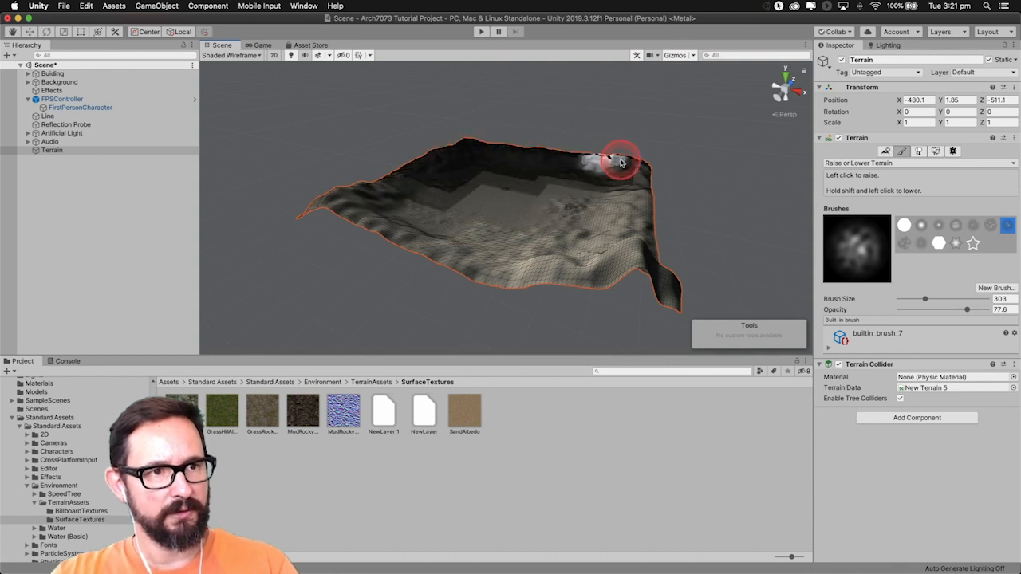
mouse_move(654, 218)
mouse_down()
mouse_move(649, 199)
mouse_move(628, 214)
mouse_up()
drag(554, 189, 570, 274)
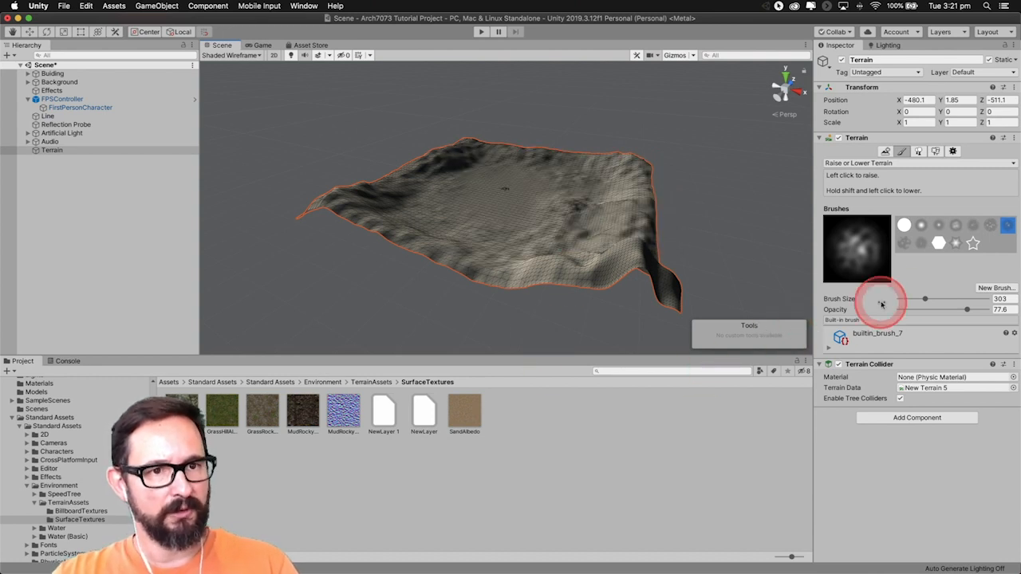
- Add ridged detail to the inner slopes and the back edge and corner of the terrain with builtin_brush_8
click(904, 243)
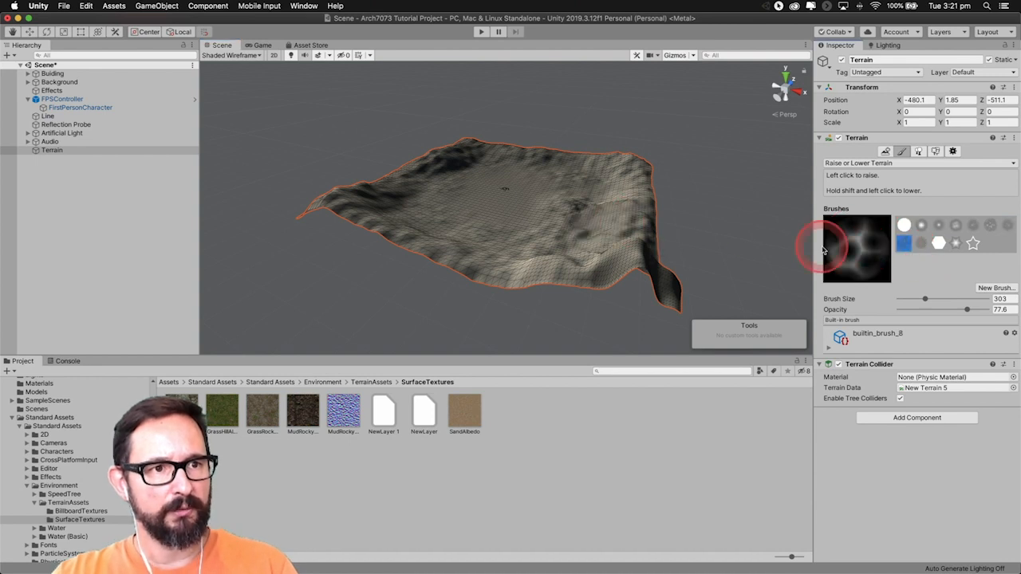
click(449, 229)
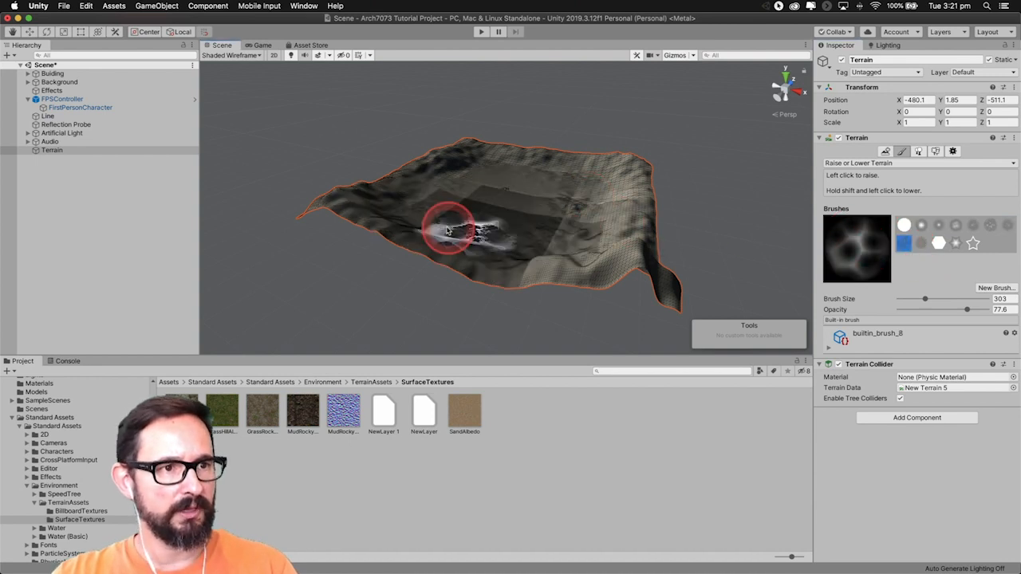
mouse_move(500, 160)
mouse_down()
mouse_move(391, 173)
mouse_move(462, 143)
mouse_move(516, 148)
mouse_up()
mouse_move(616, 163)
mouse_down()
mouse_move(644, 166)
mouse_move(679, 205)
mouse_up()
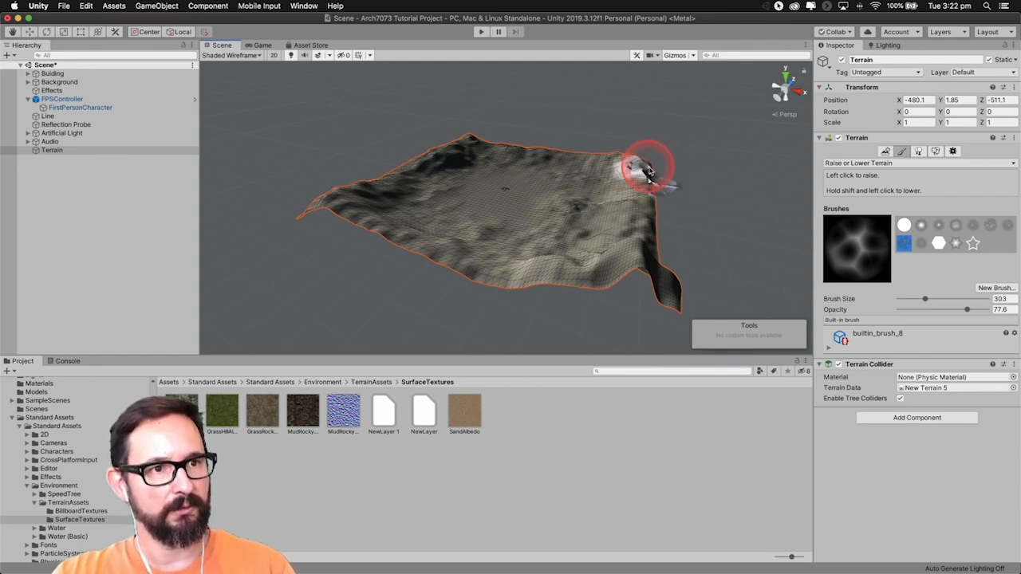
- Sculpt steep, streaked mountain peaks along the terrain's back corners and edges with builtin_brush_9
mouse_move(646, 168)
alt+mouse_down()
mouse_move(558, 194)
mouse_move(326, 179)
mouse_move(423, 201)
mouse_move(507, 189)
mouse_move(550, 169)
mouse_move(750, 225)
mouse_move(681, 221)
mouse_move(468, 266)
mouse_move(486, 279)
mouse_move(489, 244)
mouse_move(602, 223)
alt+mouse_up()
click(922, 243)
mouse_move(446, 222)
alt+mouse_down()
mouse_move(553, 209)
mouse_move(650, 242)
mouse_move(668, 231)
mouse_move(656, 221)
mouse_move(675, 247)
mouse_move(650, 140)
mouse_move(632, 115)
alt+mouse_up()
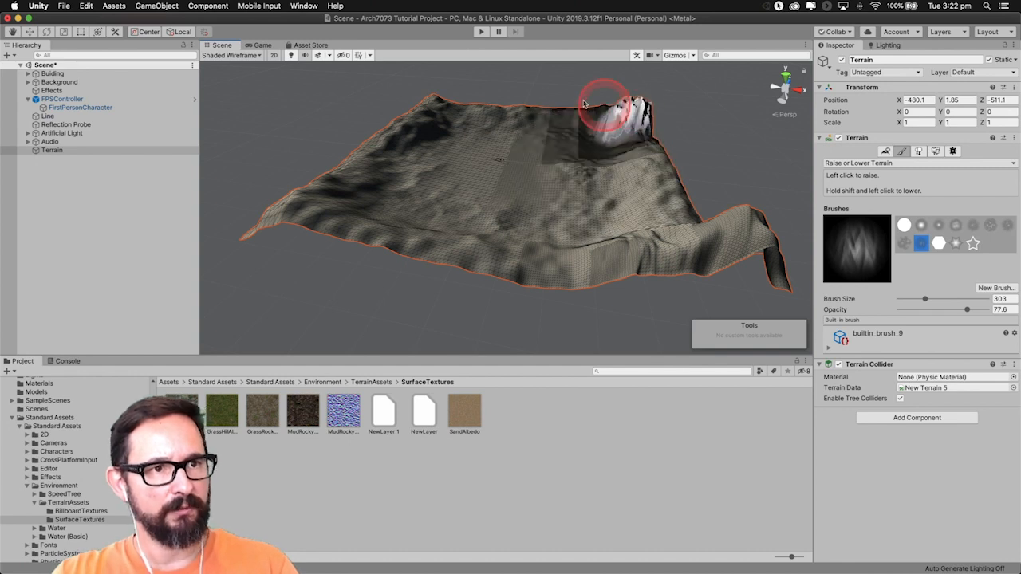
mouse_move(456, 100)
mouse_down()
mouse_move(399, 126)
mouse_move(296, 200)
mouse_move(371, 134)
mouse_move(392, 133)
mouse_up()
drag(484, 113, 516, 110)
mouse_move(662, 221)
mouse_down()
mouse_move(718, 216)
mouse_move(478, 250)
mouse_move(391, 228)
mouse_move(360, 194)
mouse_move(367, 171)
mouse_up()
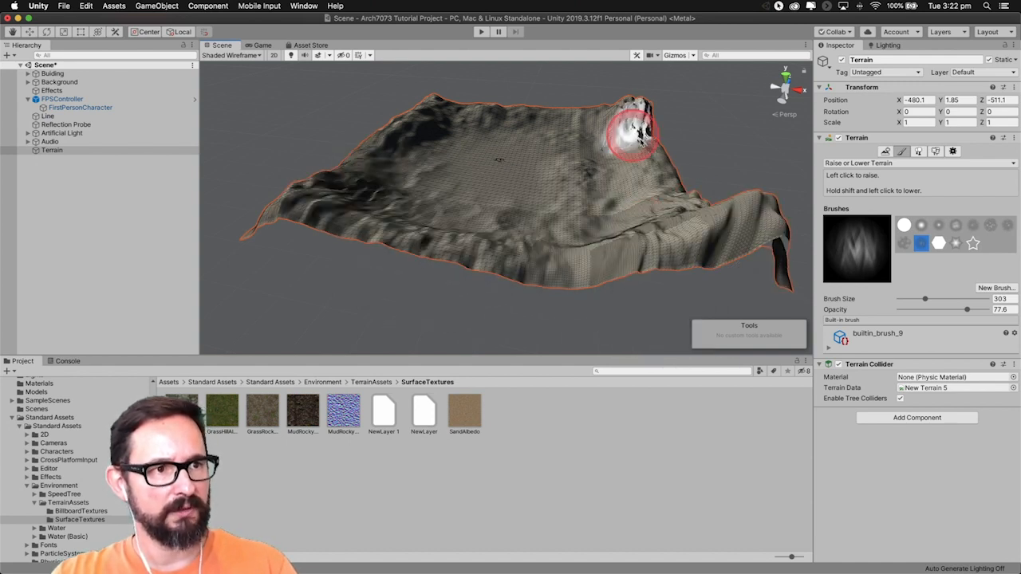
- Frame Object_13 of the Buiding group and examine the sculpted mountains surrounding the structures from ground level and from afar
mouse_move(631, 148)
middle_down()
mouse_move(609, 192)
mouse_move(627, 200)
middle_up()
alt+drag(627, 200, 472, 209)
middle_drag(629, 203, 544, 183)
scroll(534, 201, up, 3)
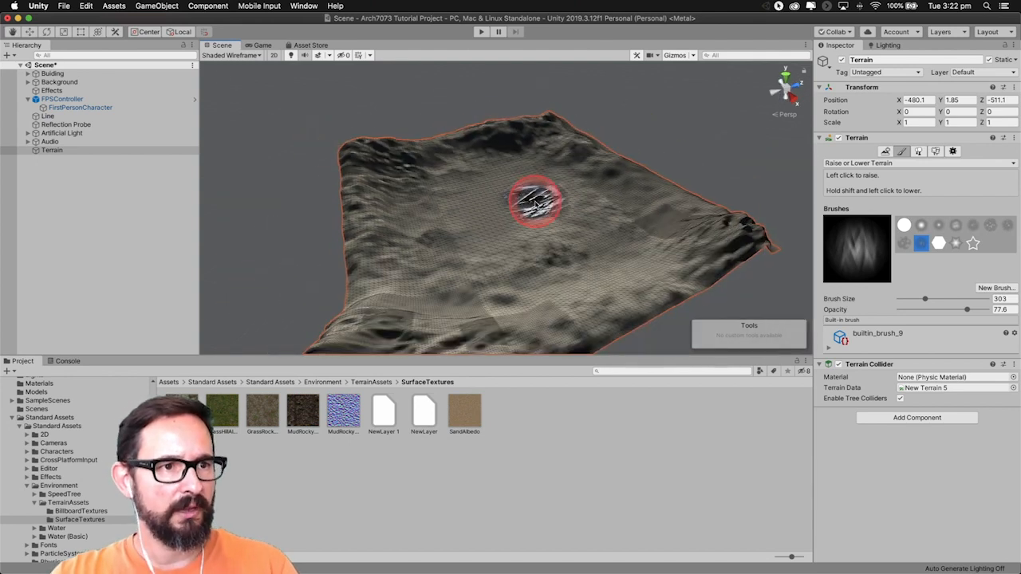
scroll(536, 205, up, 5)
scroll(540, 204, down, 6)
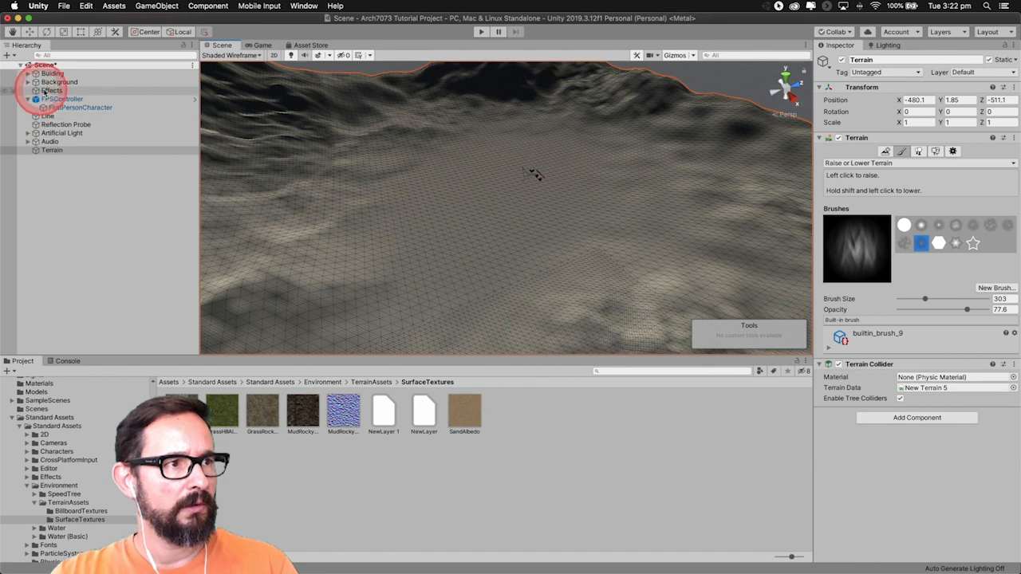
click(49, 73)
click(27, 74)
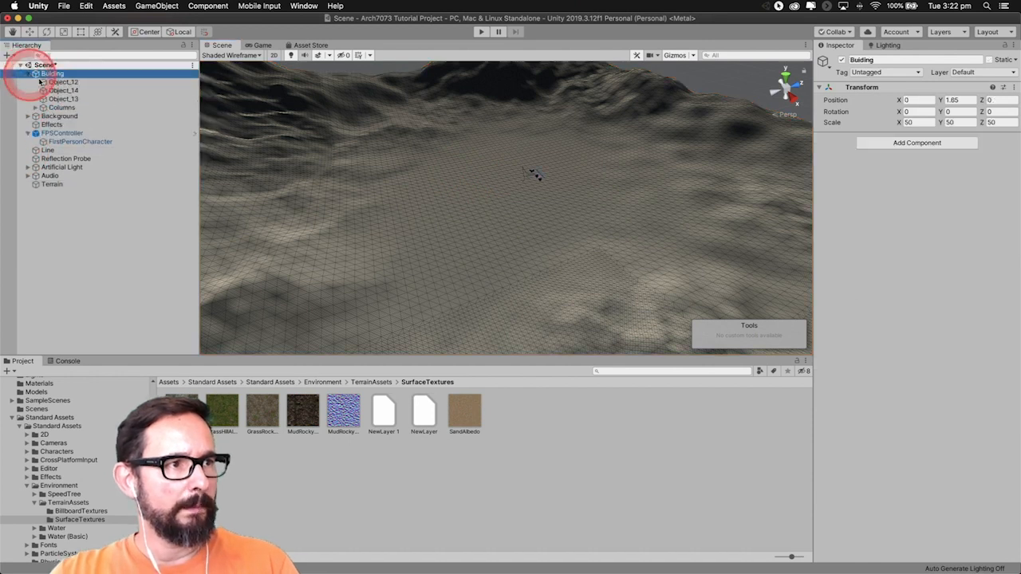
click(72, 100)
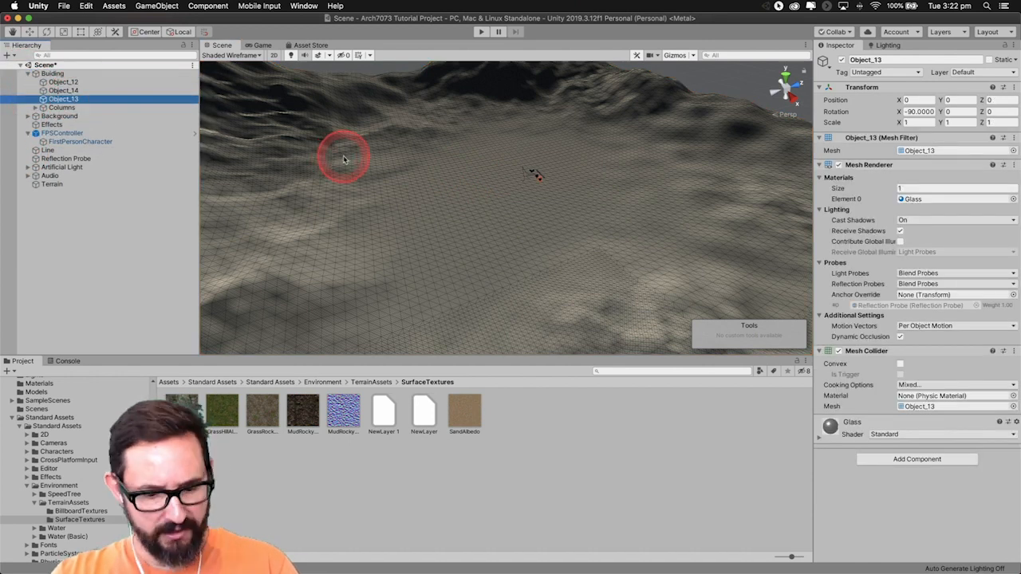
key(f)
right_drag(481, 164, 451, 226)
scroll(461, 226, down, 10)
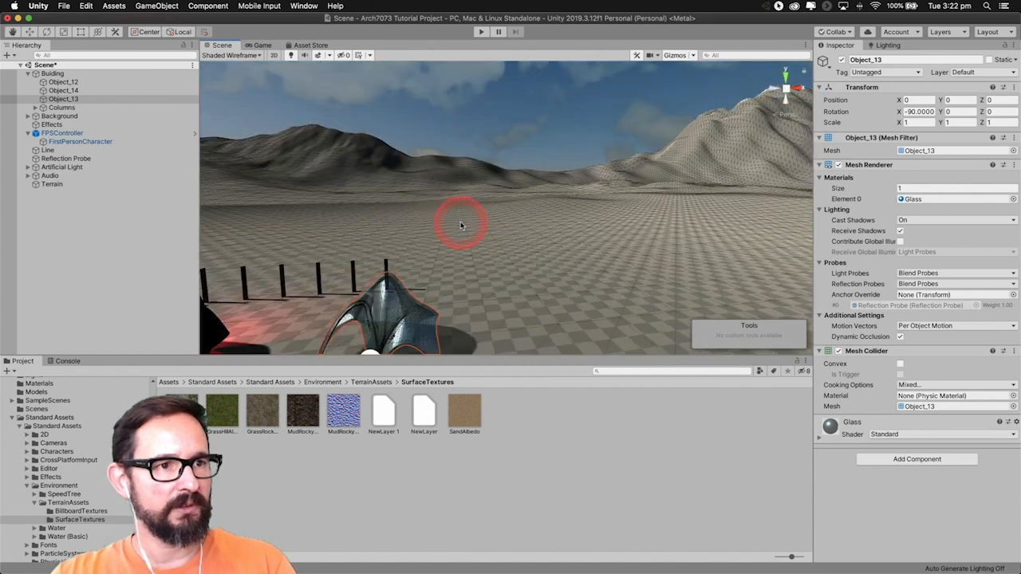
scroll(561, 227, down, 10)
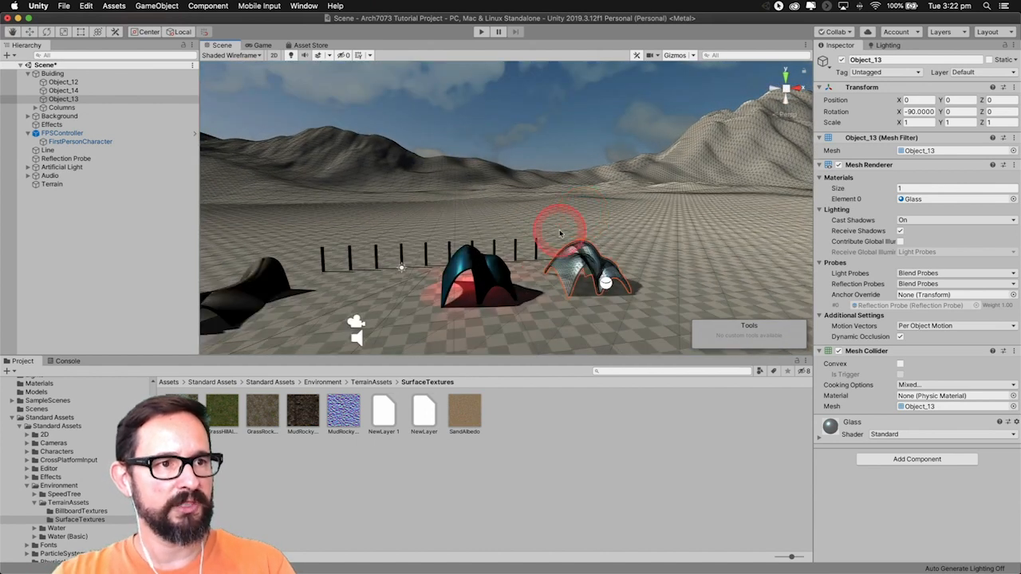
right_drag(536, 210, 608, 280)
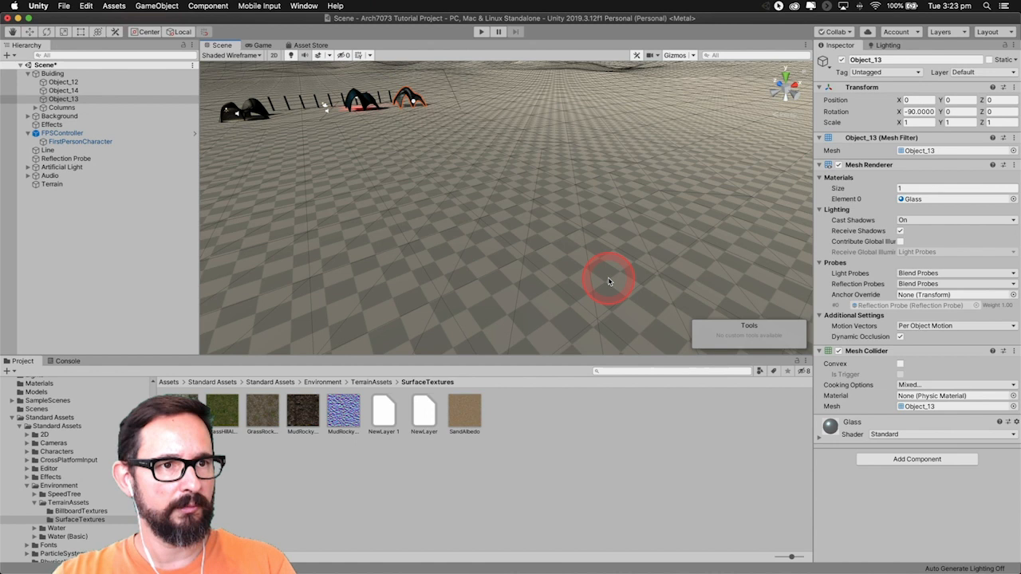
scroll(608, 281, down, 15)
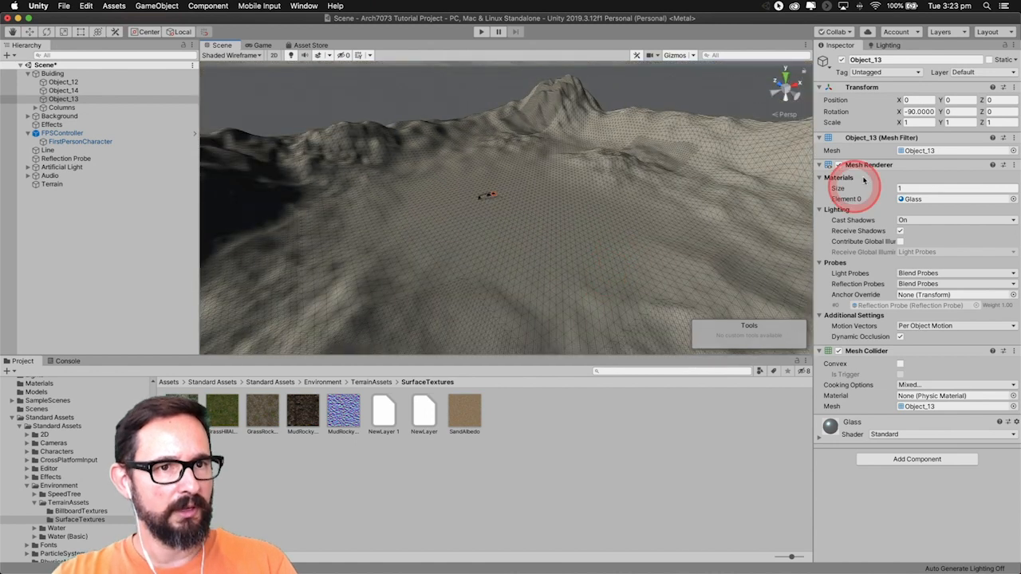
- Raise soft rolling hills across the terrain's foreground slopes around the structures with builtin_brush_2, and select builtin_brush_7
click(75, 184)
mouse_move(470, 188)
mouse_down()
mouse_move(497, 200)
mouse_move(579, 170)
mouse_up()
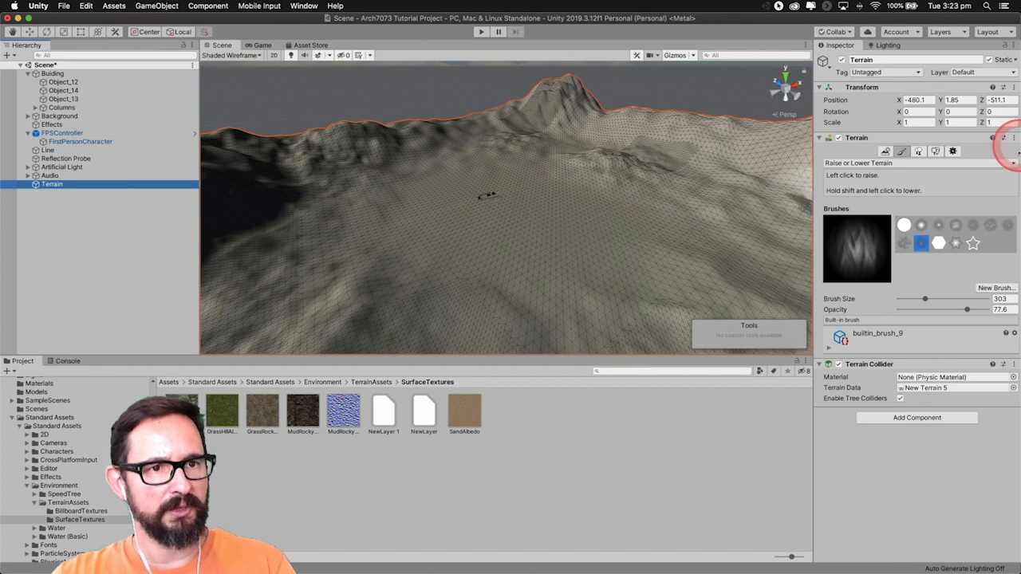
click(921, 226)
mouse_move(694, 223)
mouse_down()
mouse_move(633, 216)
mouse_move(536, 267)
mouse_move(563, 211)
mouse_move(558, 186)
mouse_move(569, 234)
mouse_move(434, 251)
mouse_move(421, 243)
mouse_move(480, 250)
mouse_up()
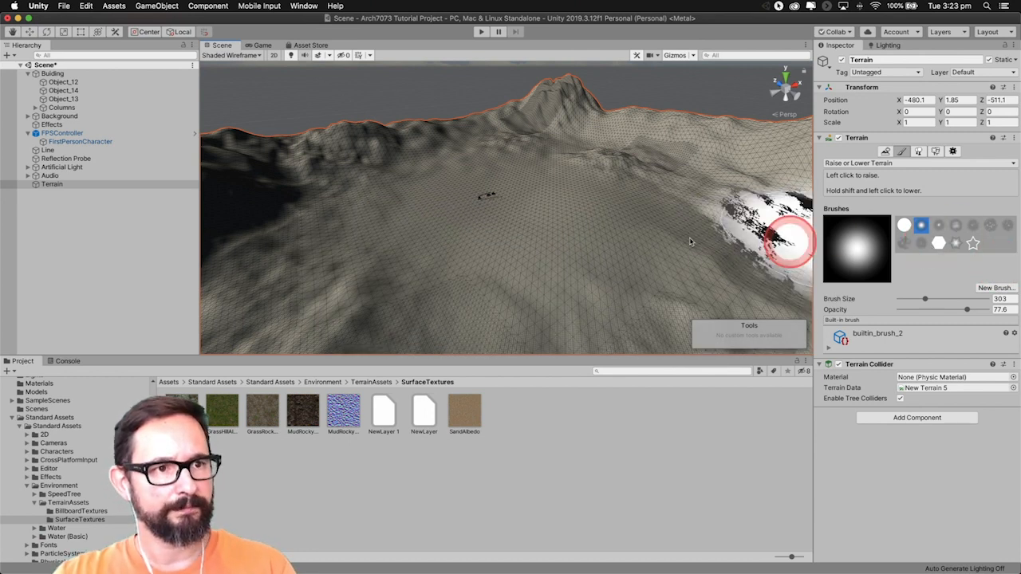
click(1008, 225)
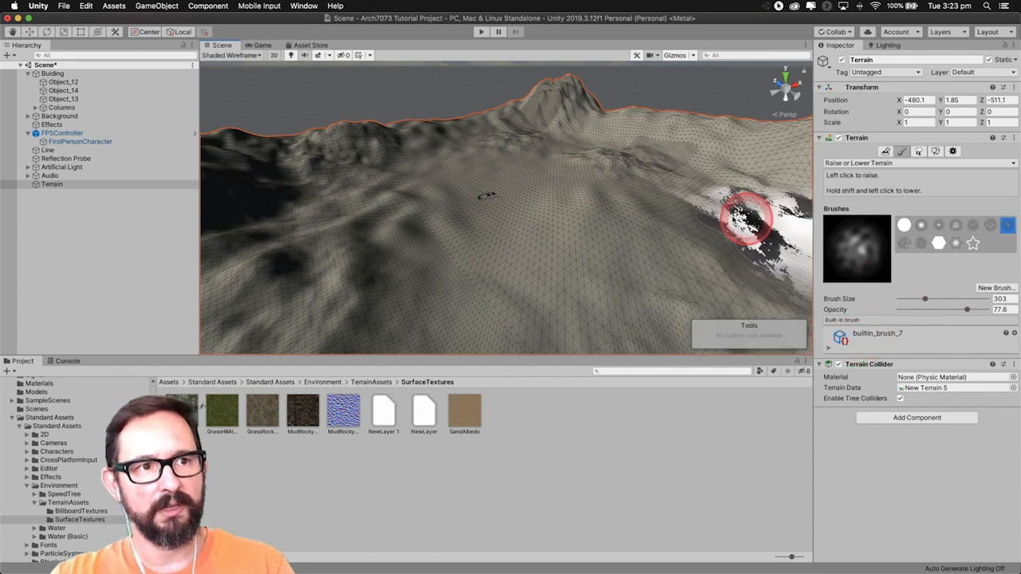
- Frame Object_12 of the Buiding group and examine the structures and the ground around them
scroll(486, 201, down, 3)
scroll(486, 201, down, 3)
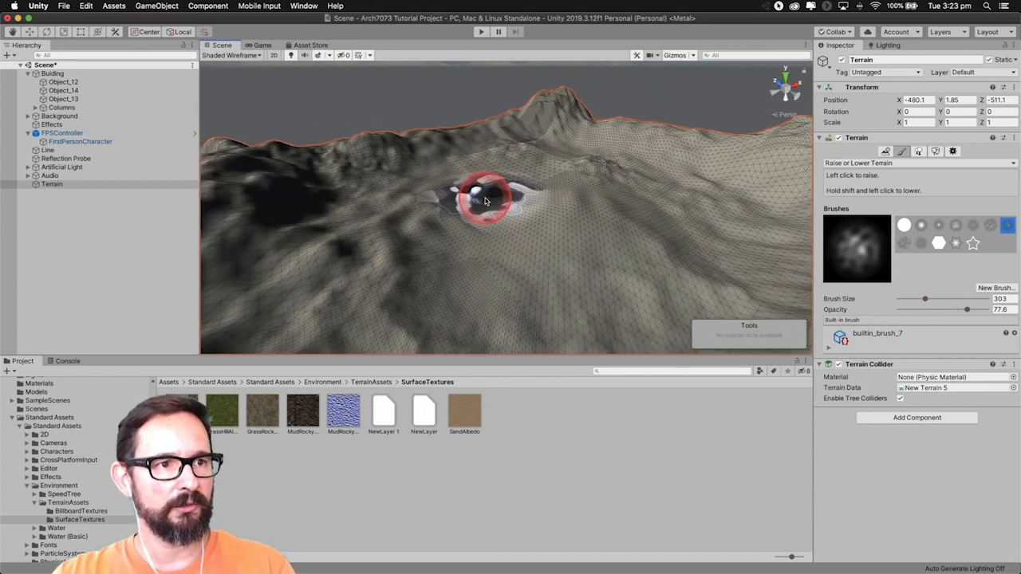
click(60, 82)
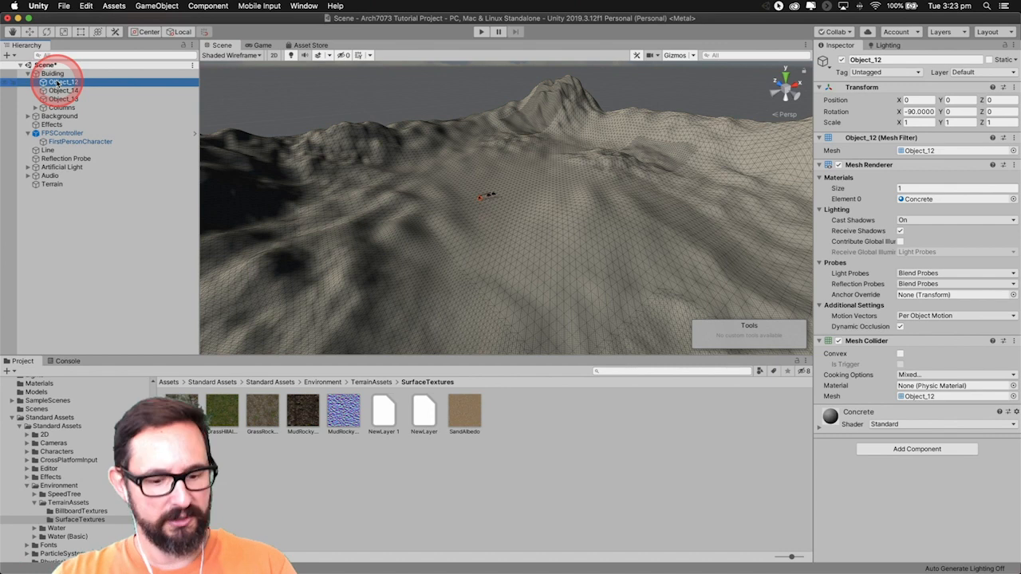
key(f)
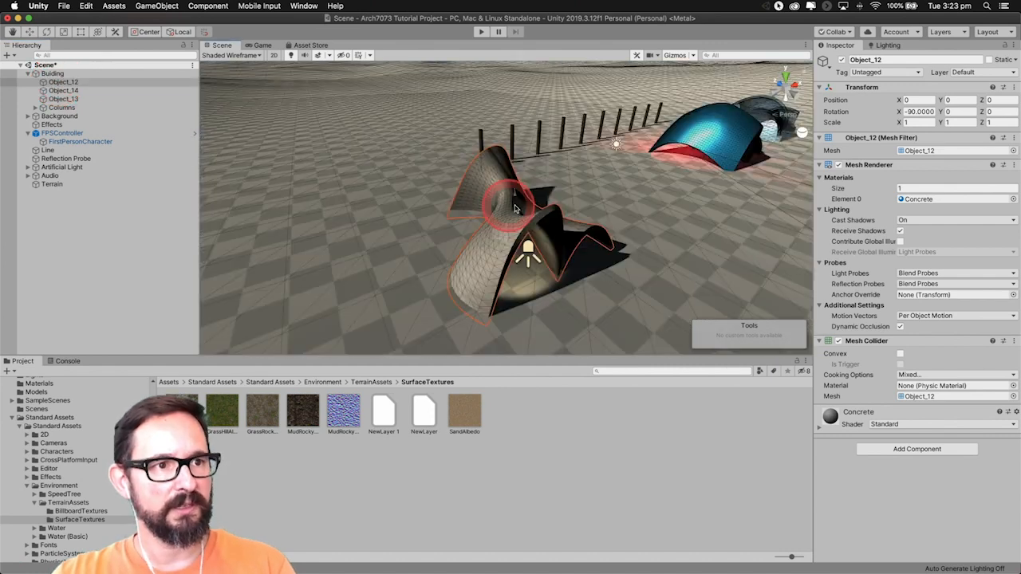
drag(644, 190, 559, 197)
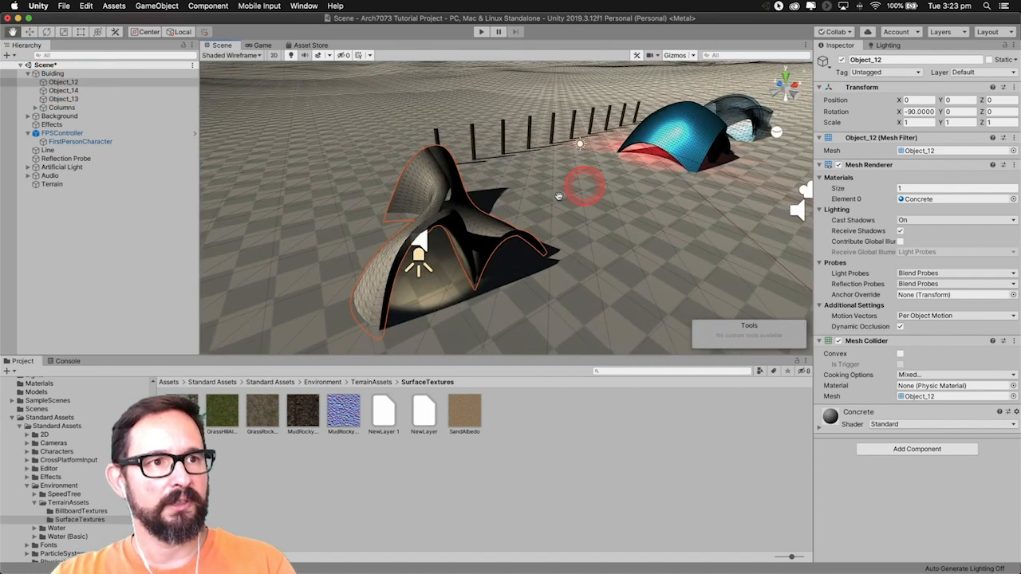
scroll(560, 196, down, 5)
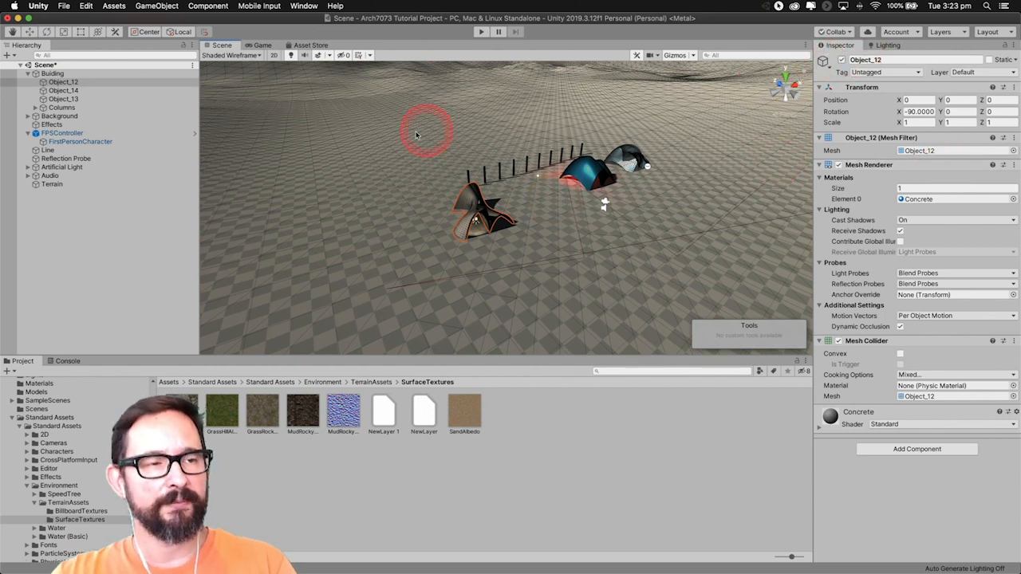
- Switch the Terrain object's painting tool to Paint Texture
click(51, 186)
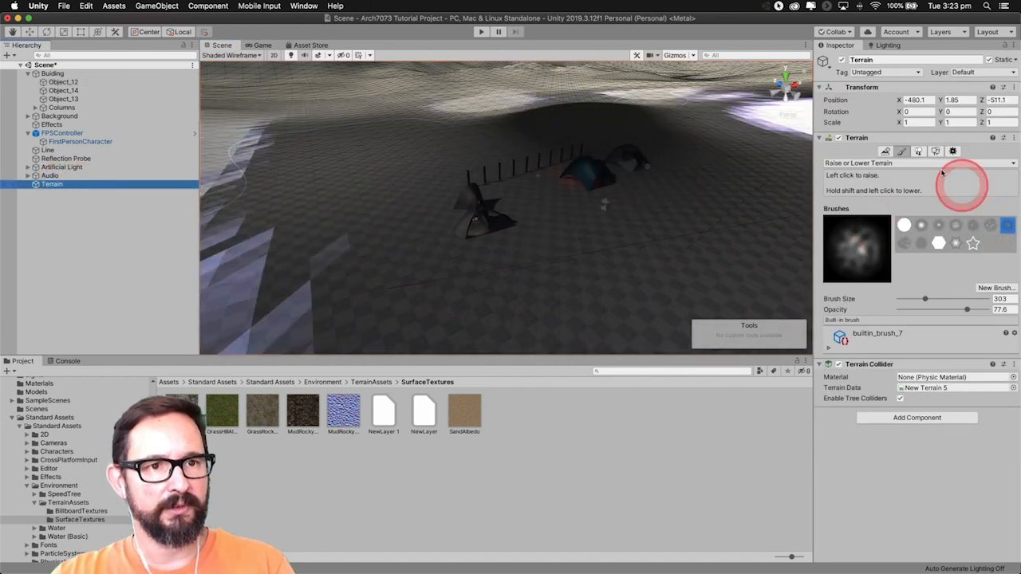
click(891, 163)
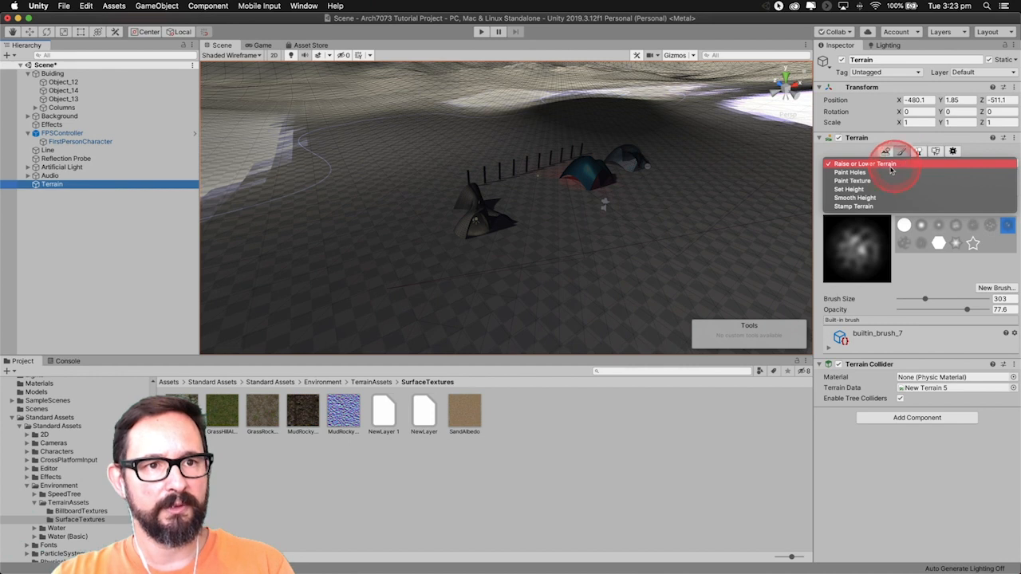
click(862, 182)
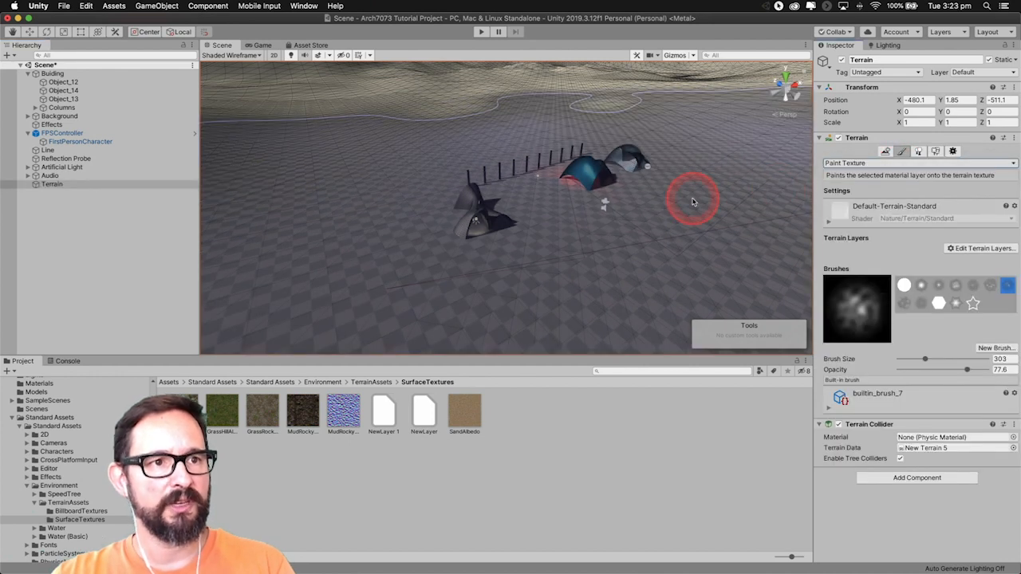
- Create the first terrain layer from the GrassHillAlbedo texture to cover the whole terrain with grass
scroll(692, 202, down, 10)
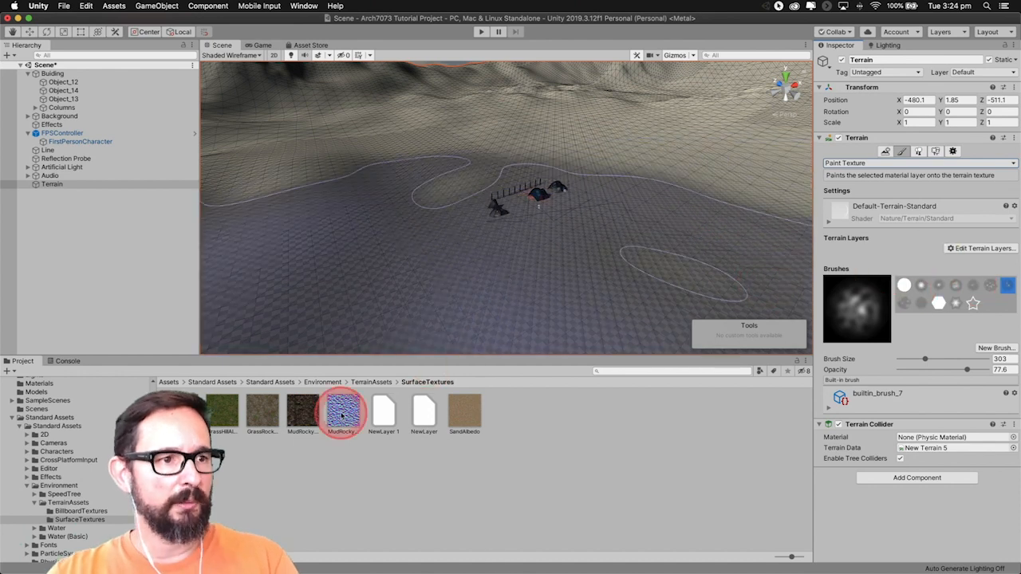
scroll(469, 333, down, 5)
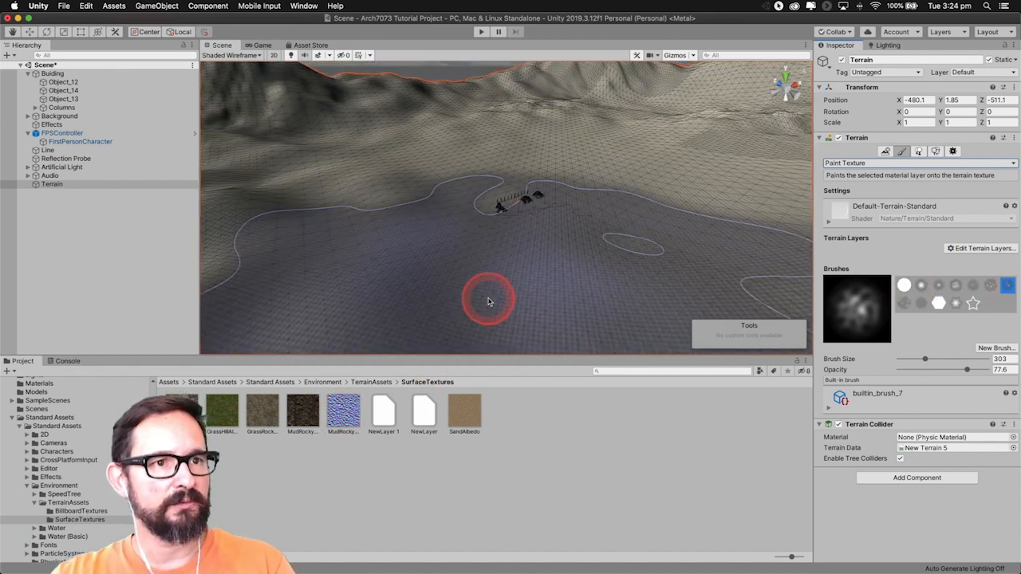
scroll(487, 299, down, 5)
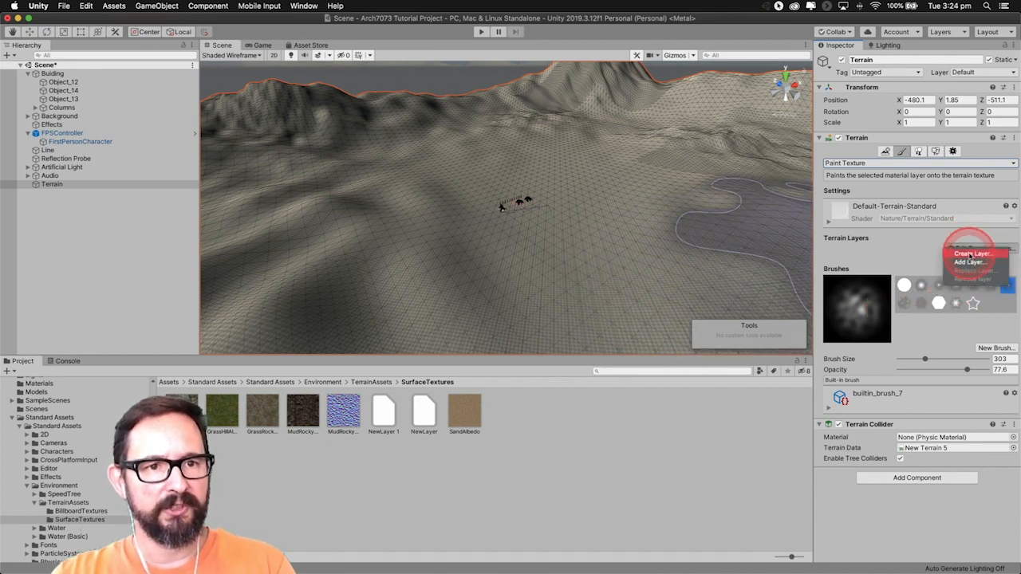
click(970, 250)
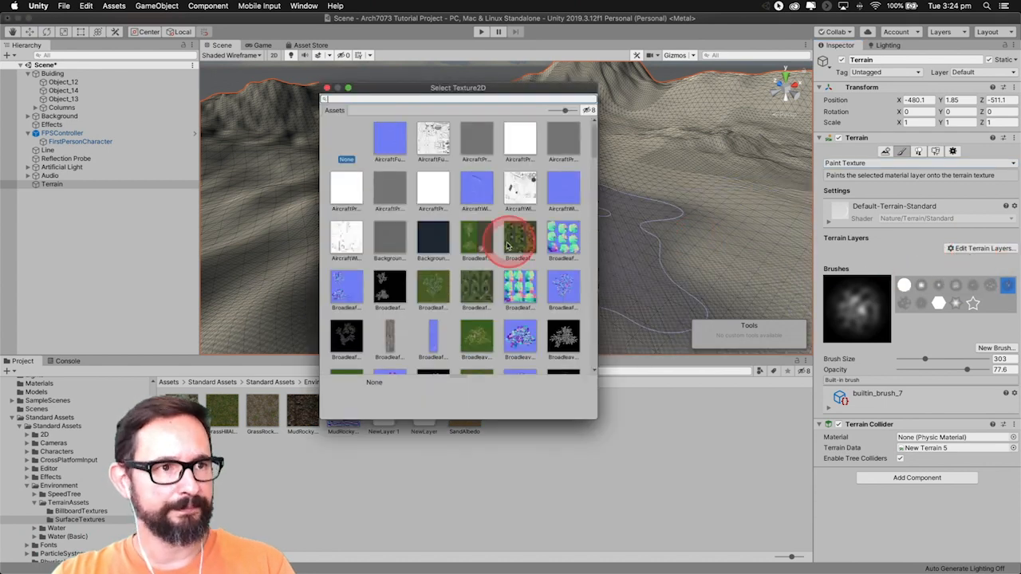
scroll(437, 296, down, 3)
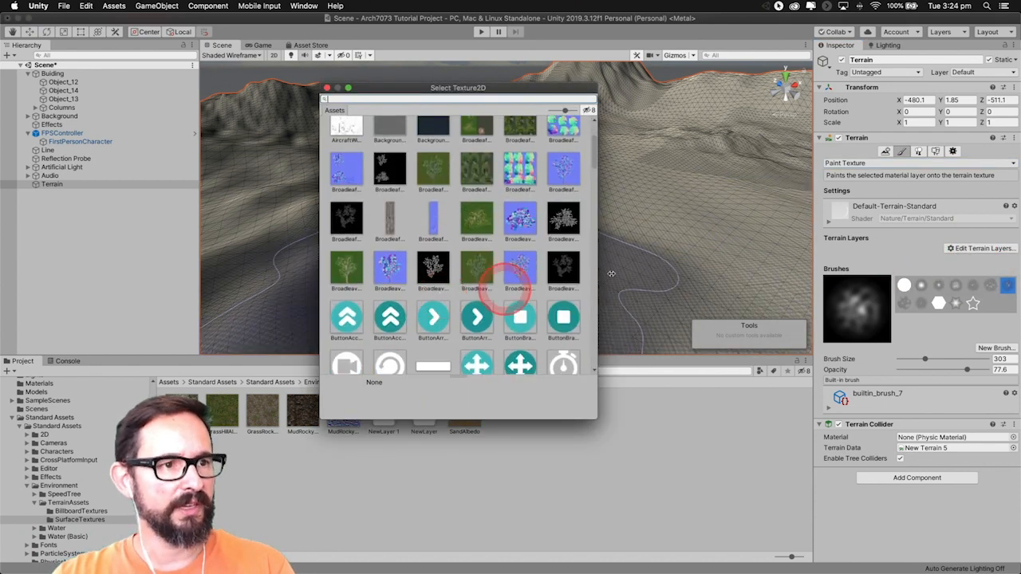
scroll(404, 285, down, 5)
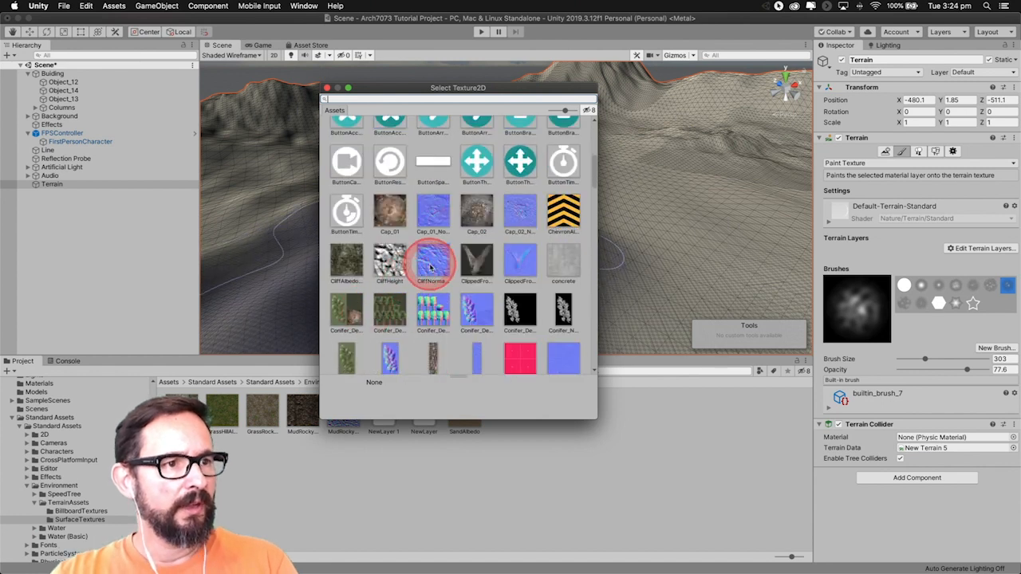
scroll(428, 265, down, 2)
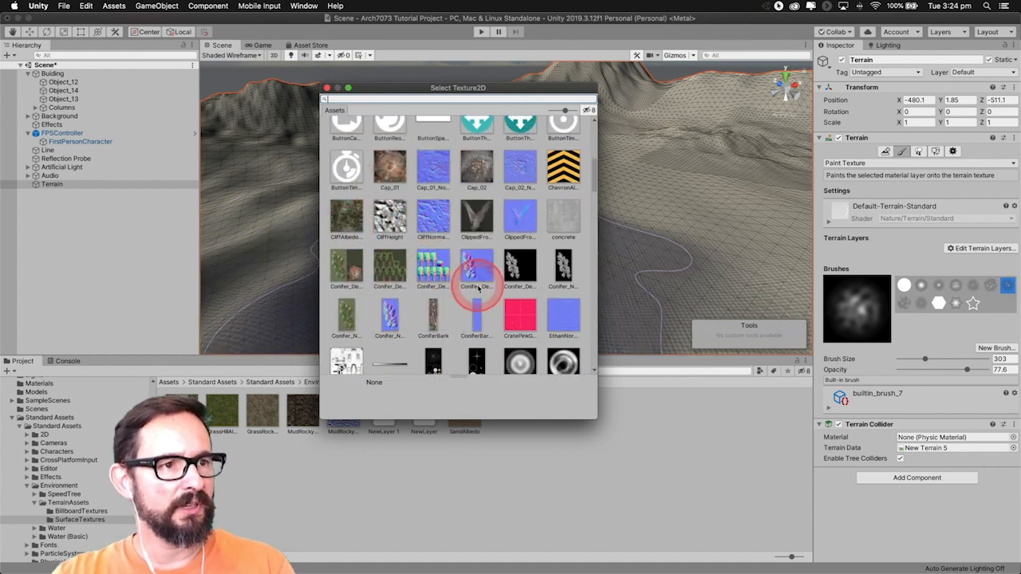
scroll(474, 284, down, 4)
scroll(476, 283, down, 2)
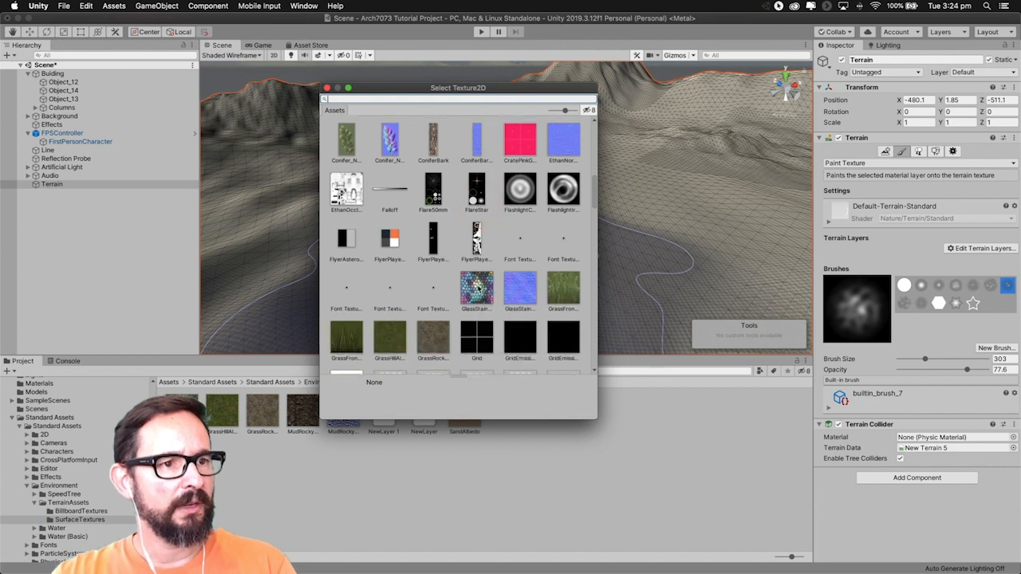
click(388, 295)
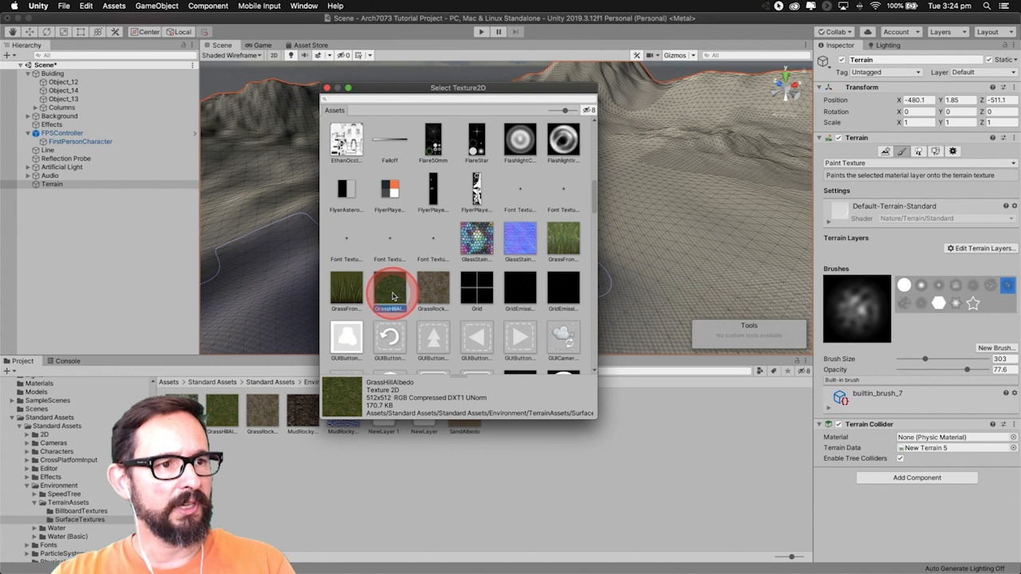
double_click(392, 296)
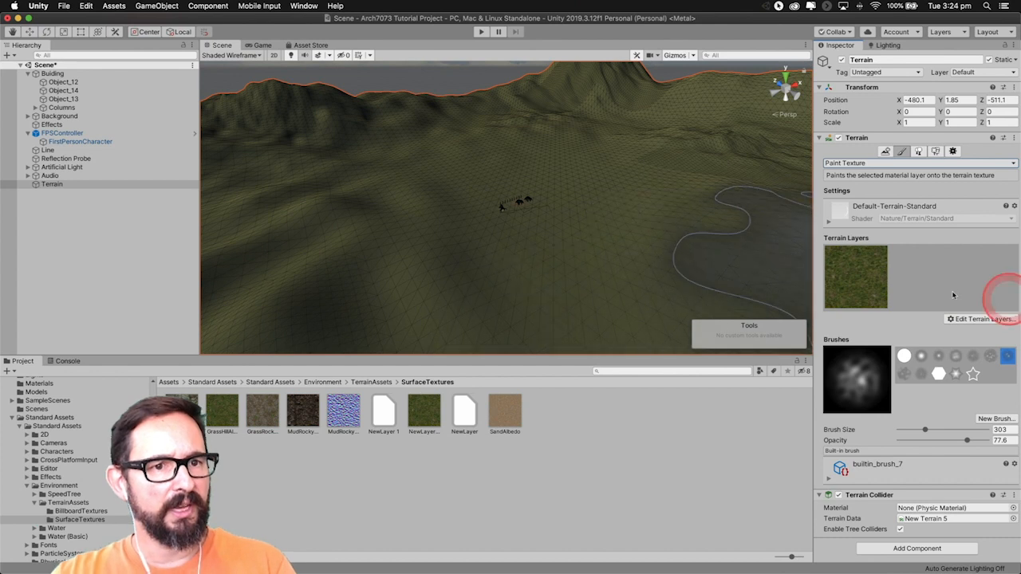
scroll(556, 231, down, 5)
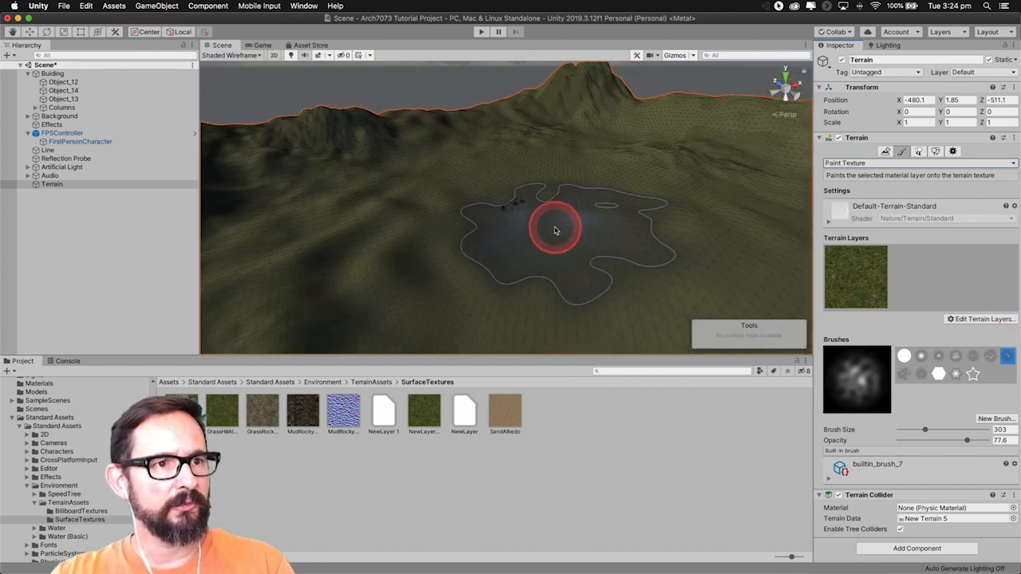
scroll(556, 230, down, 2)
scroll(391, 235, down, 3)
alt+drag(416, 237, 353, 229)
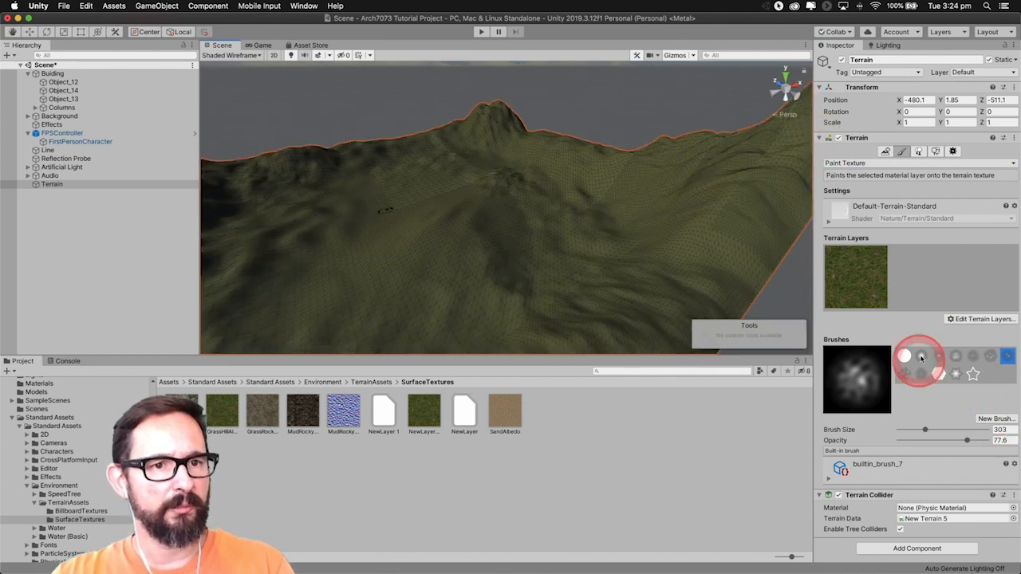
click(972, 319)
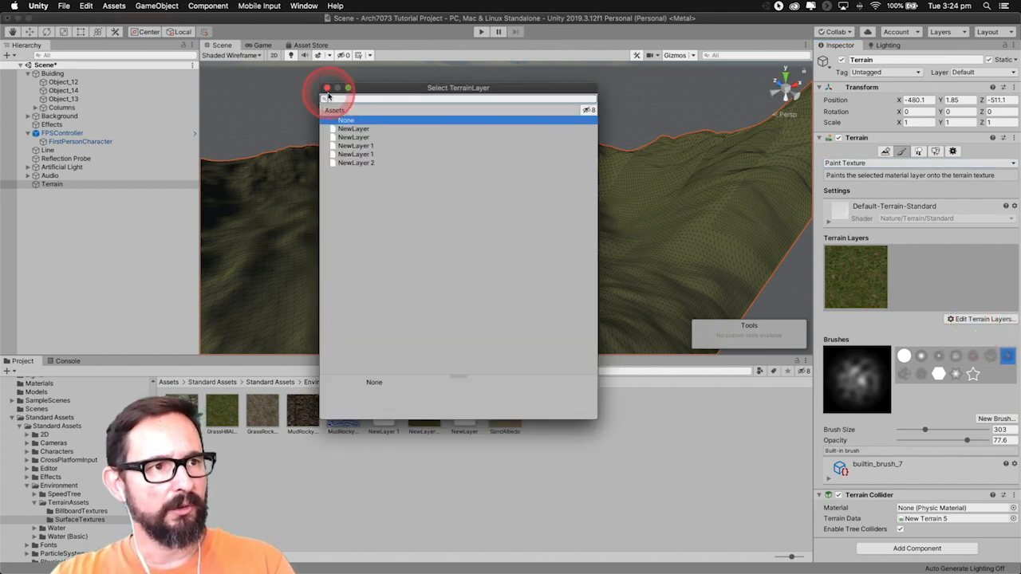
click(327, 89)
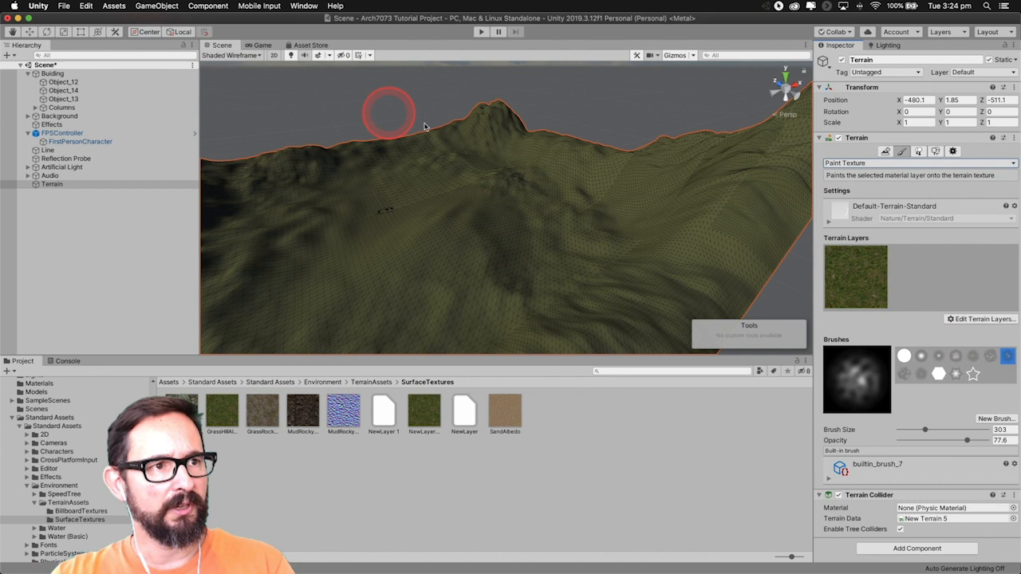
- Create a second terrain layer from the GrassRockyAlbedo texture
click(989, 319)
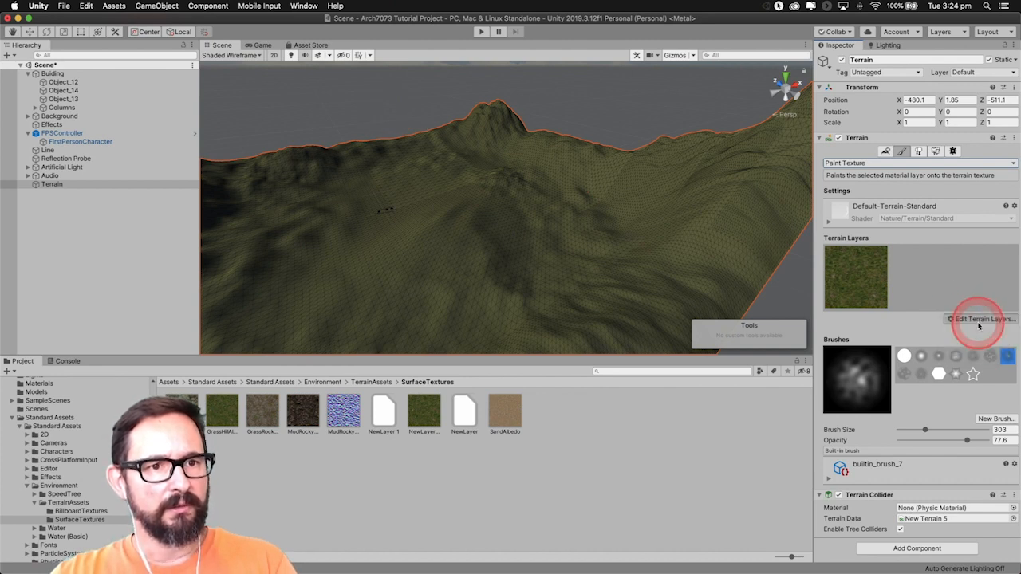
scroll(479, 263, down, 10)
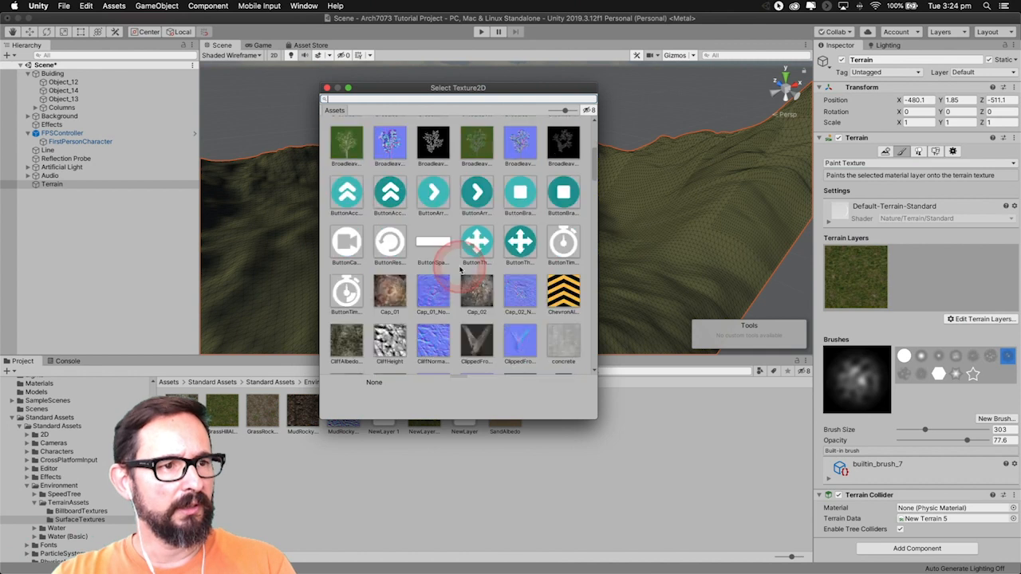
scroll(459, 271, down, 8)
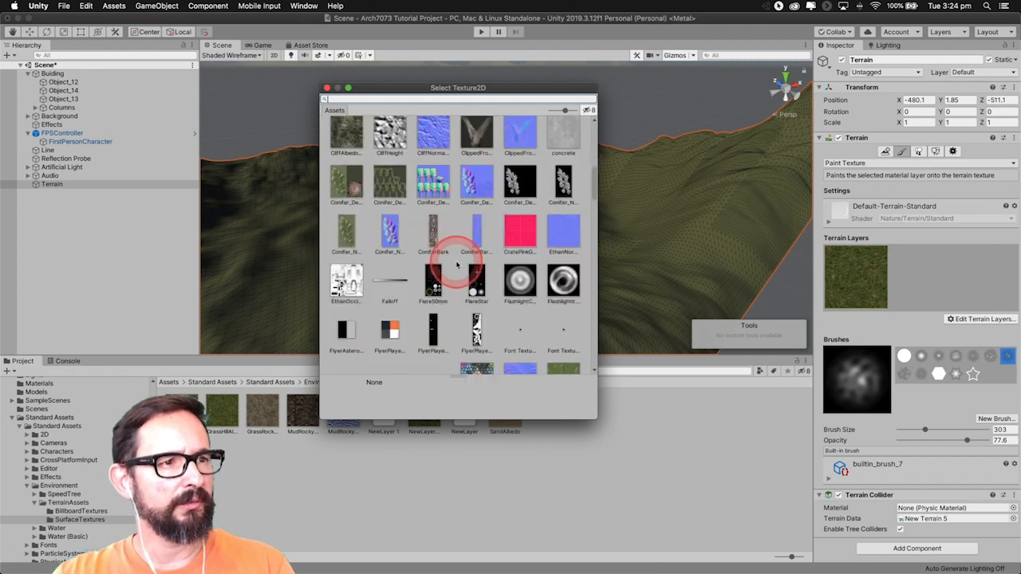
scroll(457, 264, down, 2)
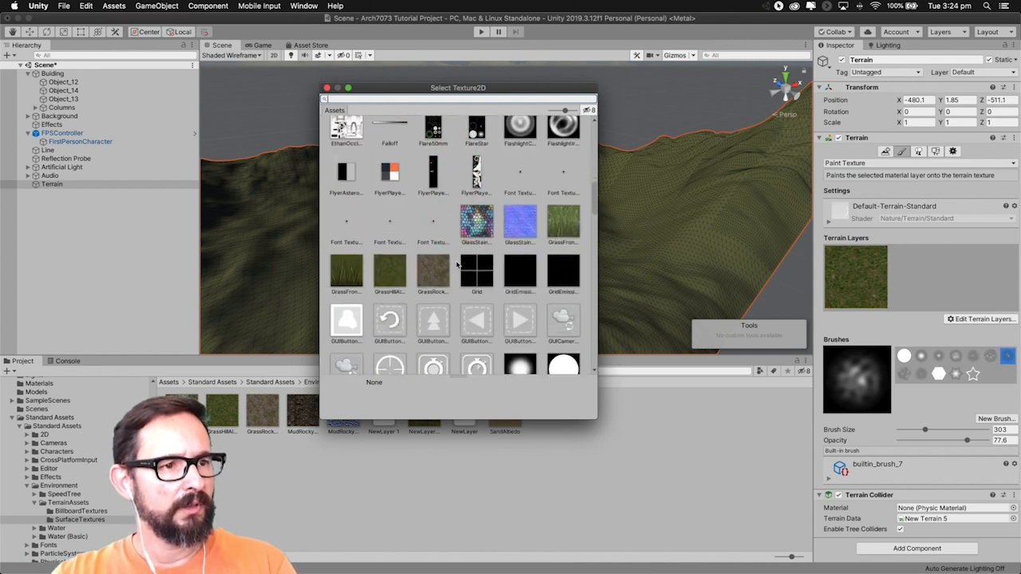
scroll(430, 277, up, 10)
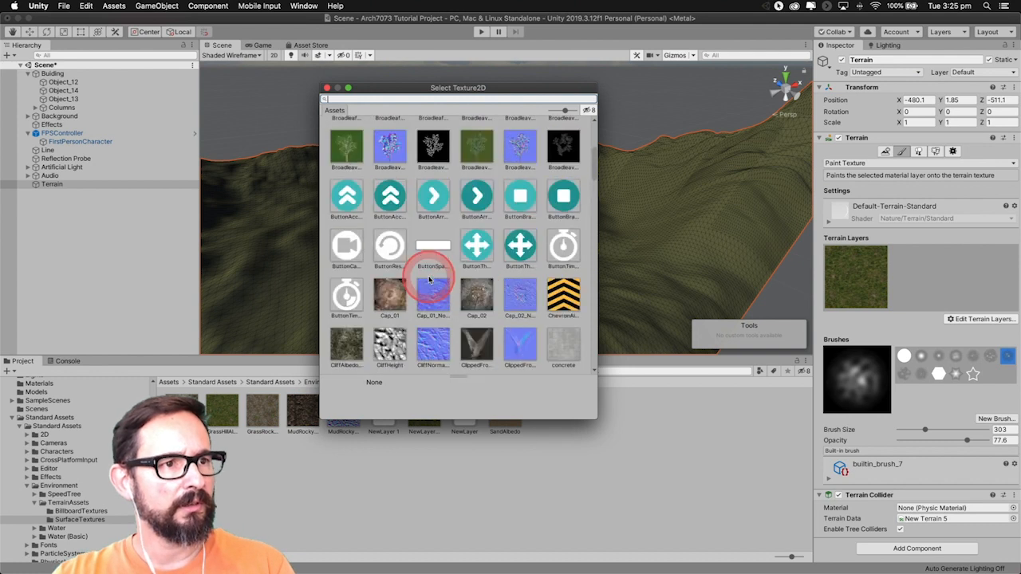
scroll(431, 278, down, 2)
scroll(430, 277, down, 5)
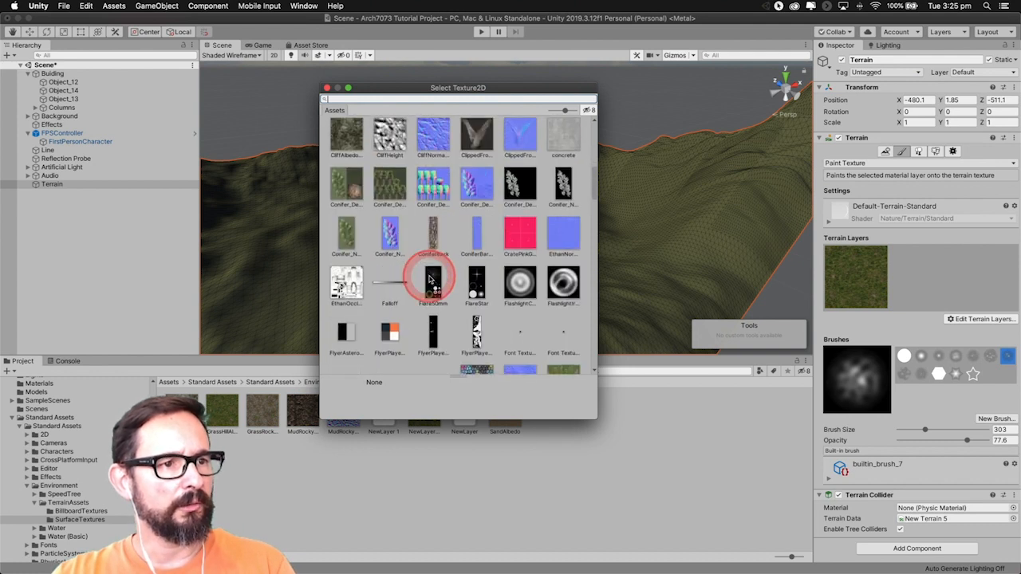
scroll(431, 277, down, 4)
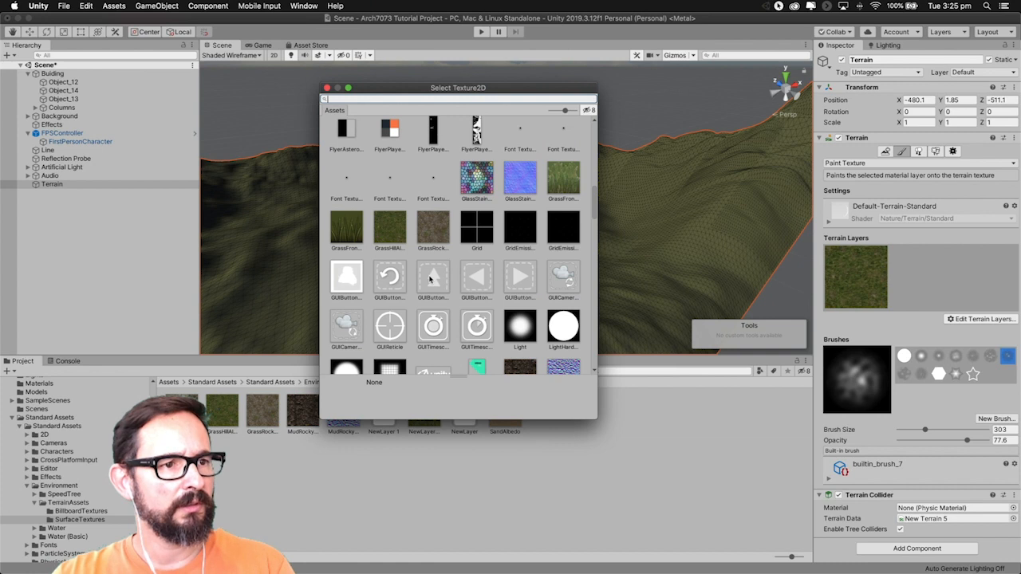
click(436, 228)
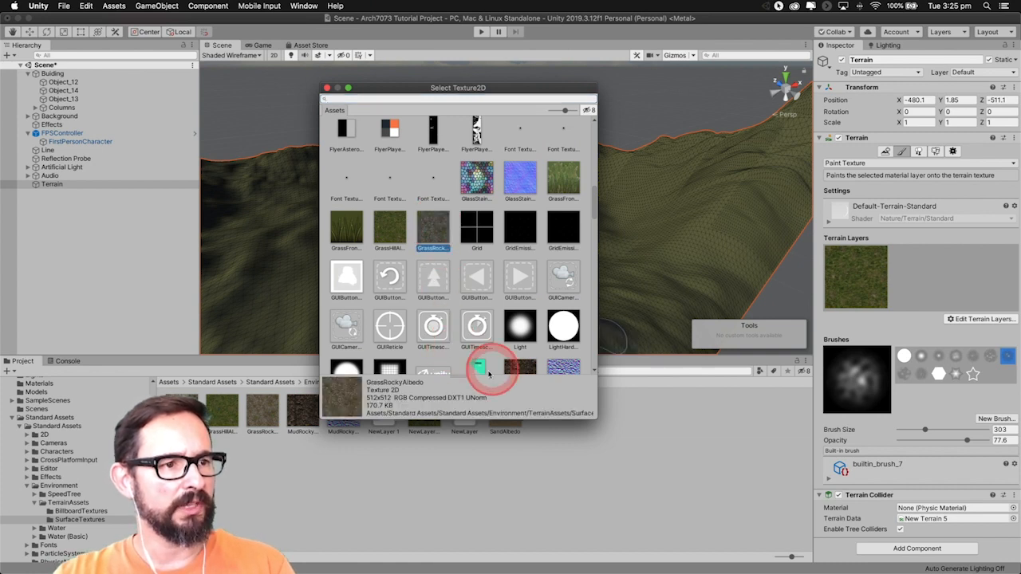
double_click(435, 230)
click(836, 319)
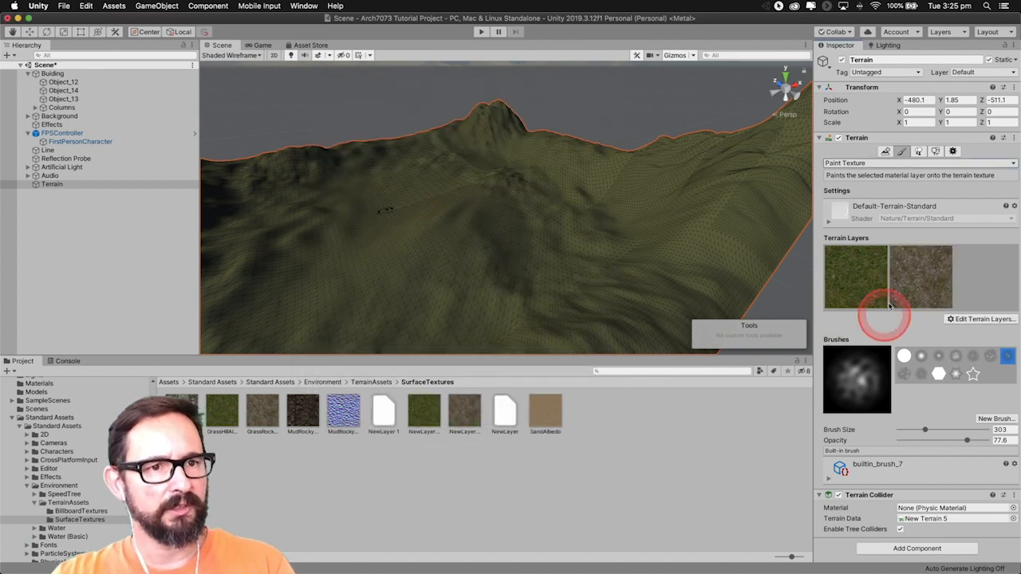
- Paint the rocky grass layer over the slopes of the two prominent mountain peaks
click(915, 281)
mouse_move(674, 240)
mouse_down()
mouse_move(668, 246)
mouse_move(691, 255)
mouse_up()
mouse_move(691, 255)
middle_down()
mouse_move(614, 269)
mouse_move(531, 244)
mouse_move(583, 228)
mouse_move(456, 237)
mouse_move(627, 211)
middle_up()
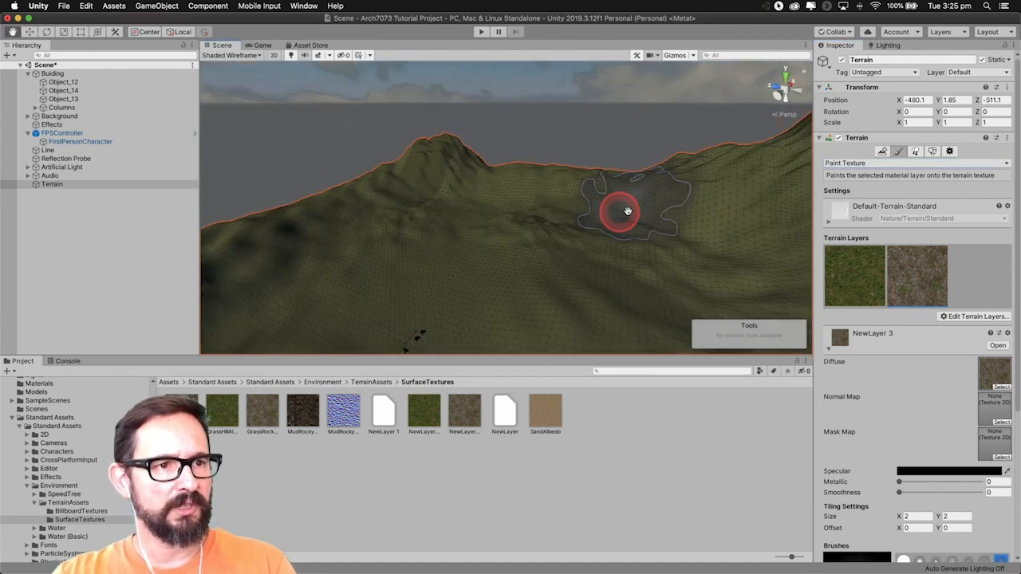
scroll(567, 237, down, 5)
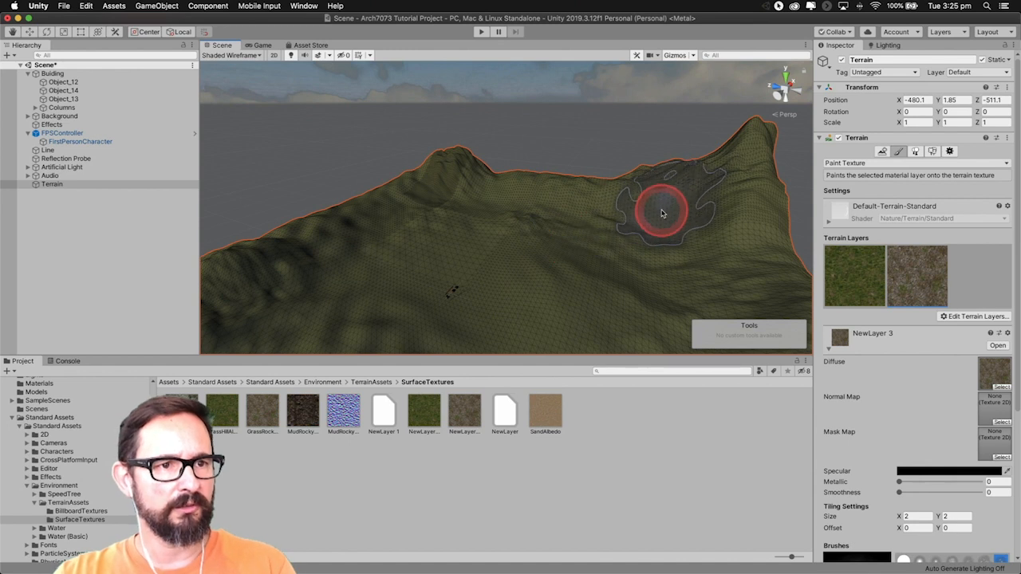
scroll(938, 436, down, 5)
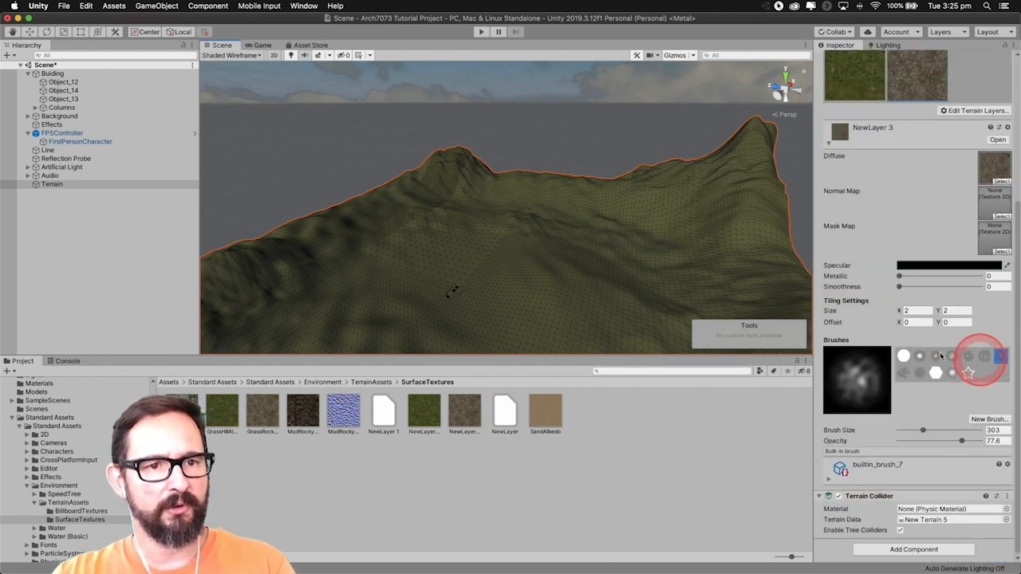
mouse_move(726, 193)
mouse_down()
mouse_move(747, 154)
mouse_move(724, 166)
mouse_move(743, 194)
mouse_move(747, 314)
mouse_move(707, 174)
mouse_up()
drag(461, 165, 456, 166)
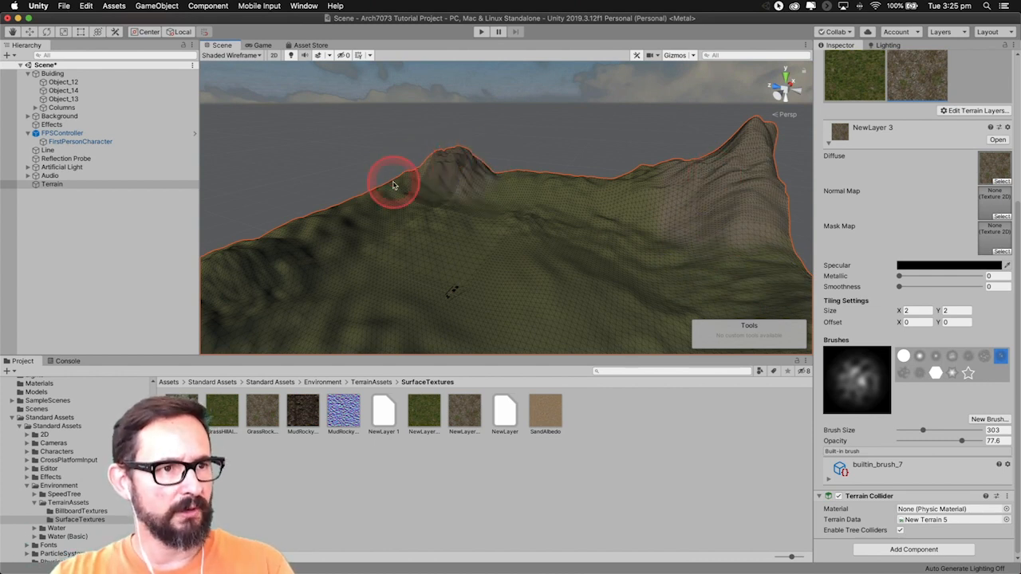
- Continue painting the rocky grass layer over the remaining mountain ridges around the terrain's edges
middle_drag(560, 206, 654, 142)
right_drag(616, 200, 333, 230)
middle_drag(517, 282, 470, 215)
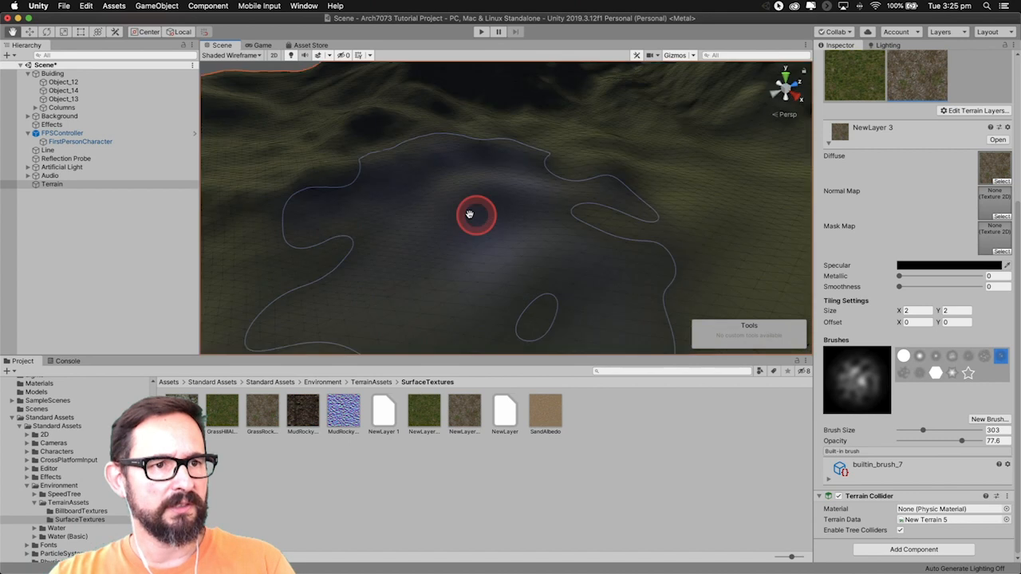
scroll(449, 240, down, 10)
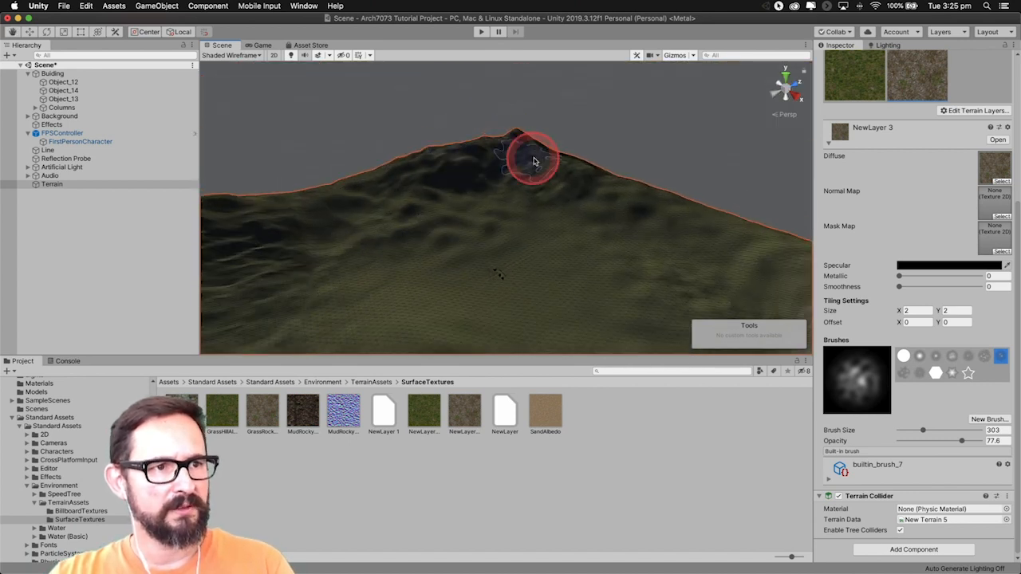
middle_drag(364, 185, 551, 196)
right_drag(658, 225, 463, 224)
scroll(463, 225, down, 5)
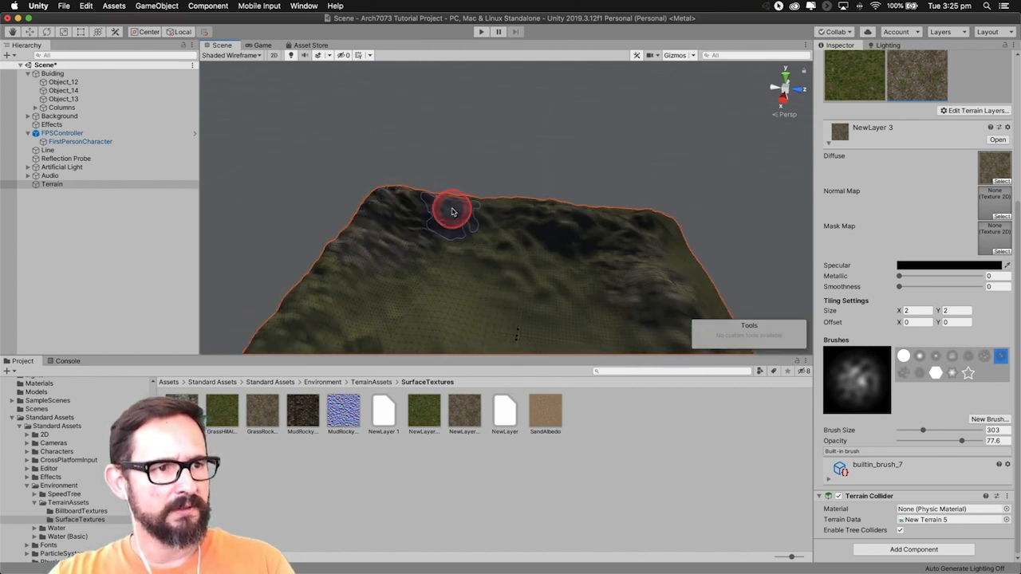
- Examine the rock-painted peaks and ridges from several angles and distances
right_drag(573, 242, 436, 261)
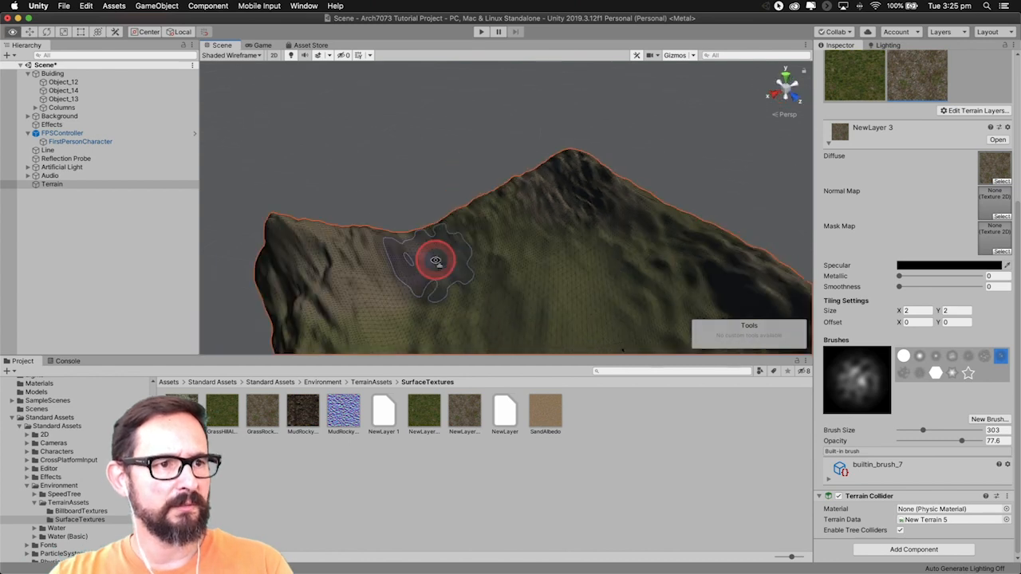
scroll(595, 228, up, 5)
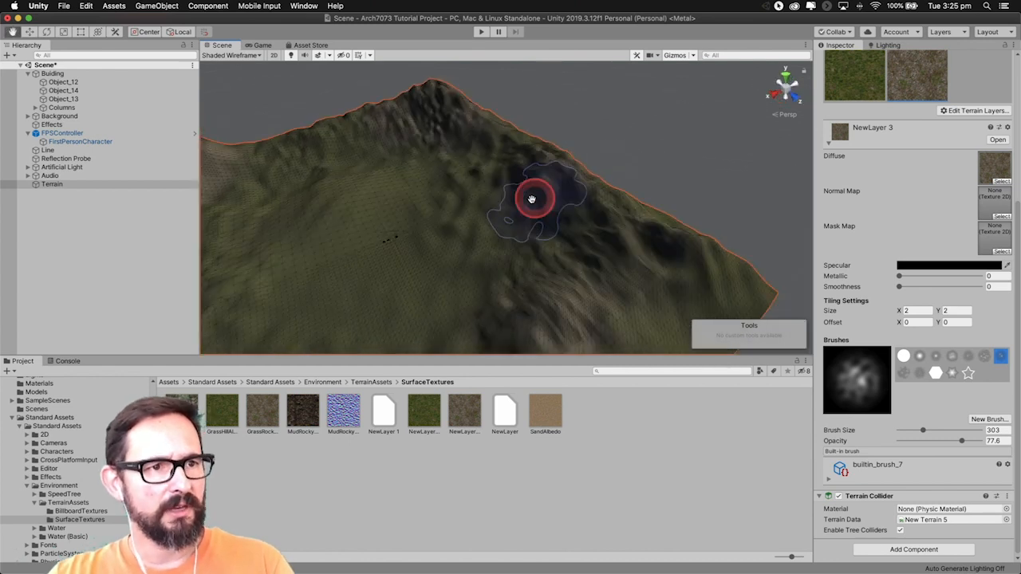
scroll(415, 126, up, 5)
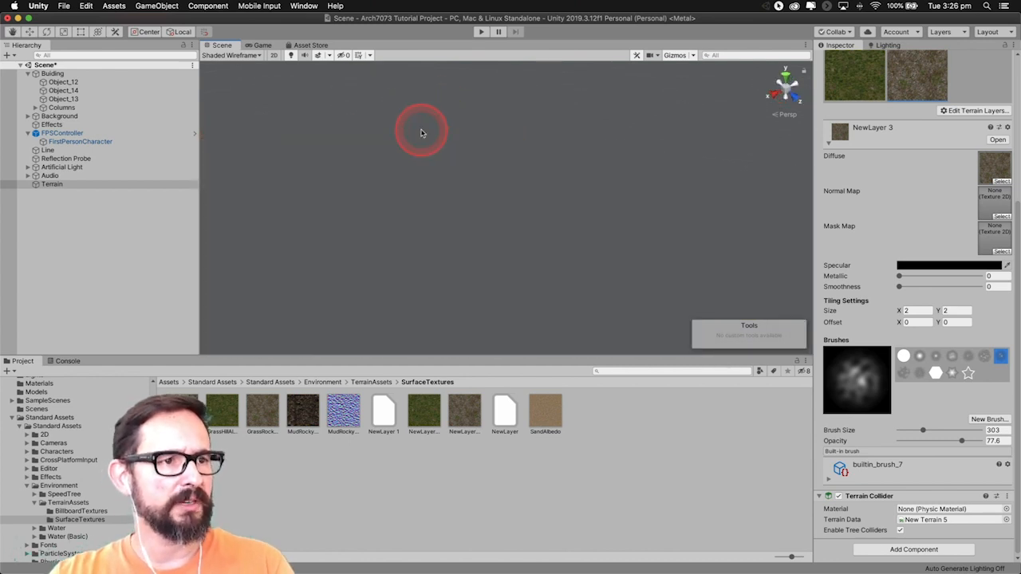
scroll(426, 140, down, 8)
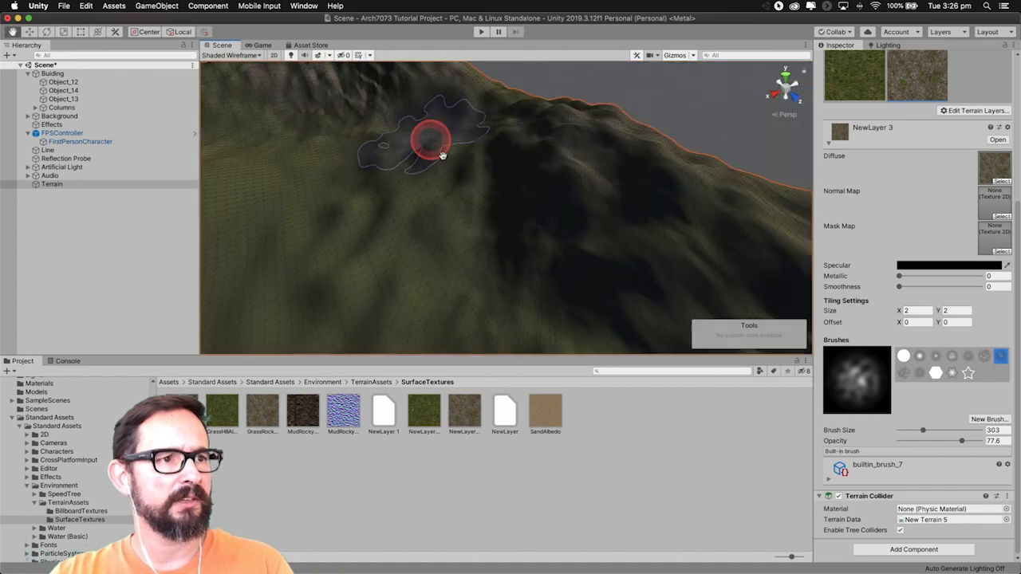
alt+drag(557, 248, 503, 267)
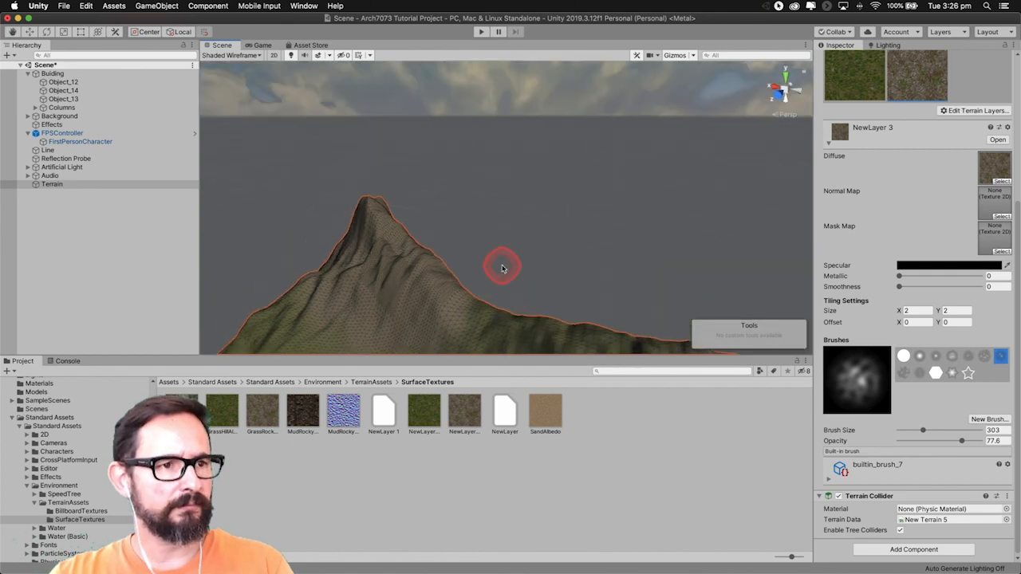
middle_drag(503, 266, 494, 206)
mouse_move(506, 246)
middle_down()
mouse_move(518, 262)
mouse_move(501, 258)
middle_up()
scroll(500, 258, down, 6)
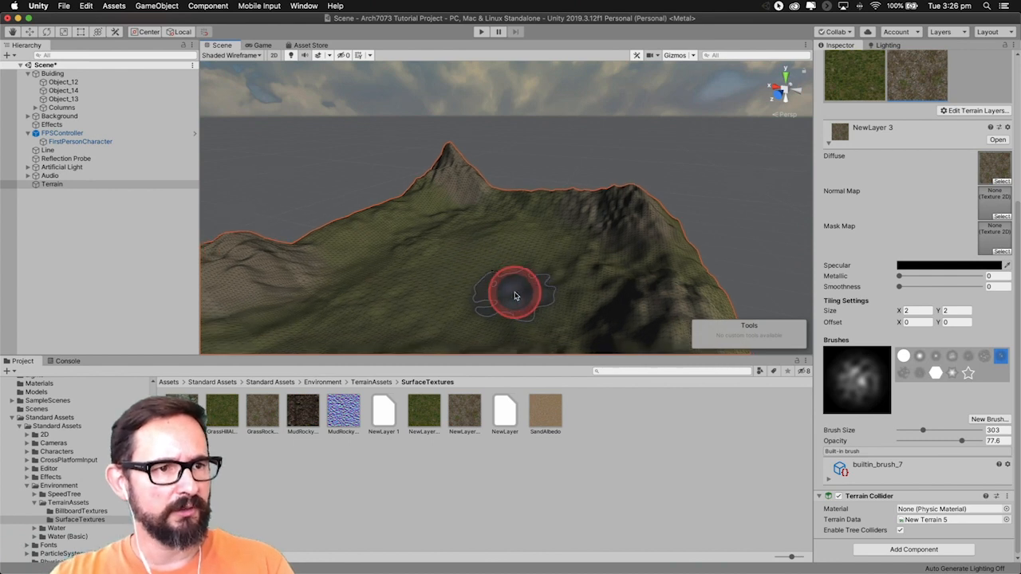
scroll(515, 295, up, 8)
mouse_move(515, 296)
middle_down()
mouse_move(519, 289)
mouse_move(508, 294)
middle_up()
middle_drag(547, 227, 553, 231)
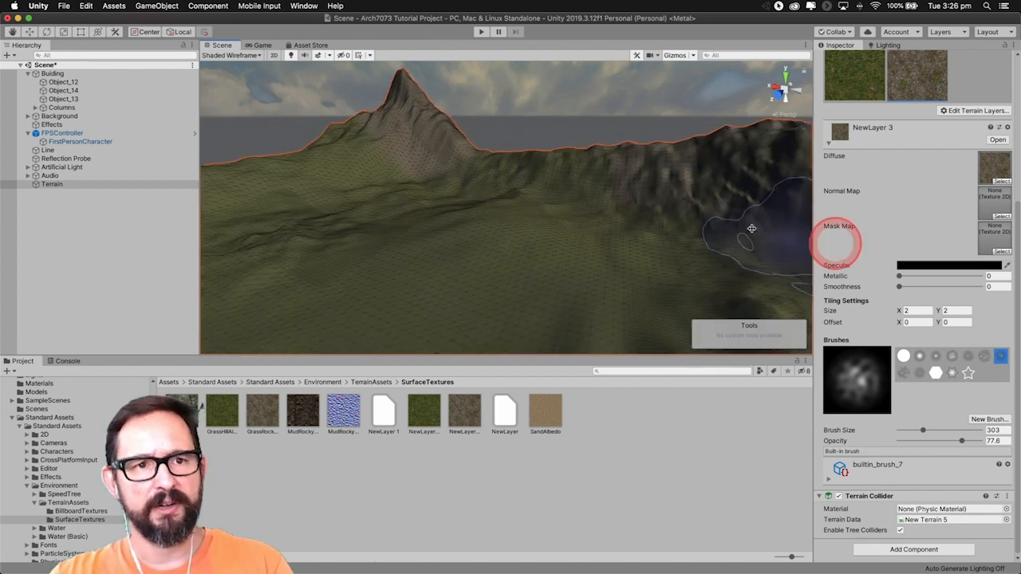
- Switch the Terrain object to Paint Trees and add the Broadleaf_Mobile prefab as a paintable tree
click(125, 186)
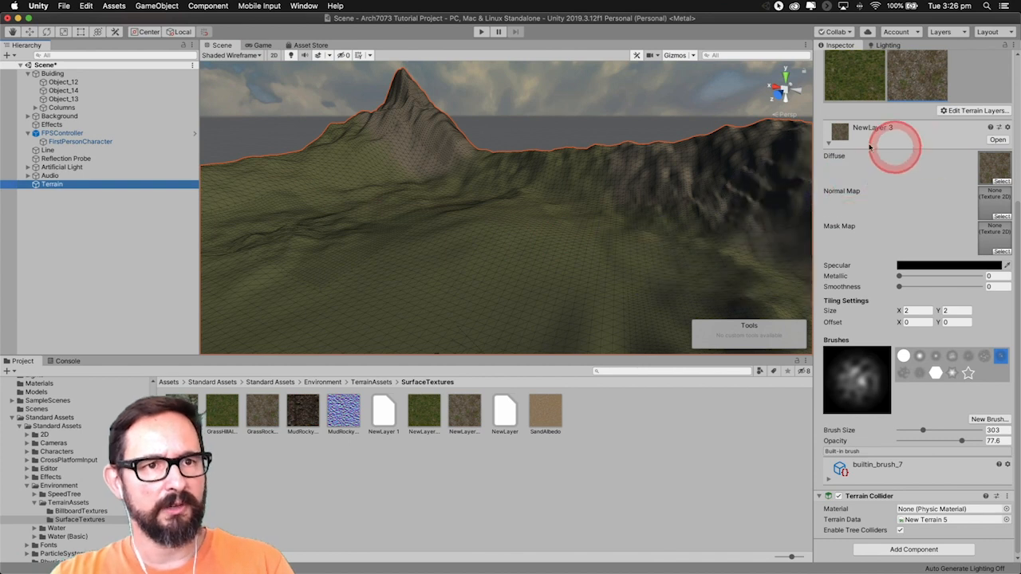
click(829, 143)
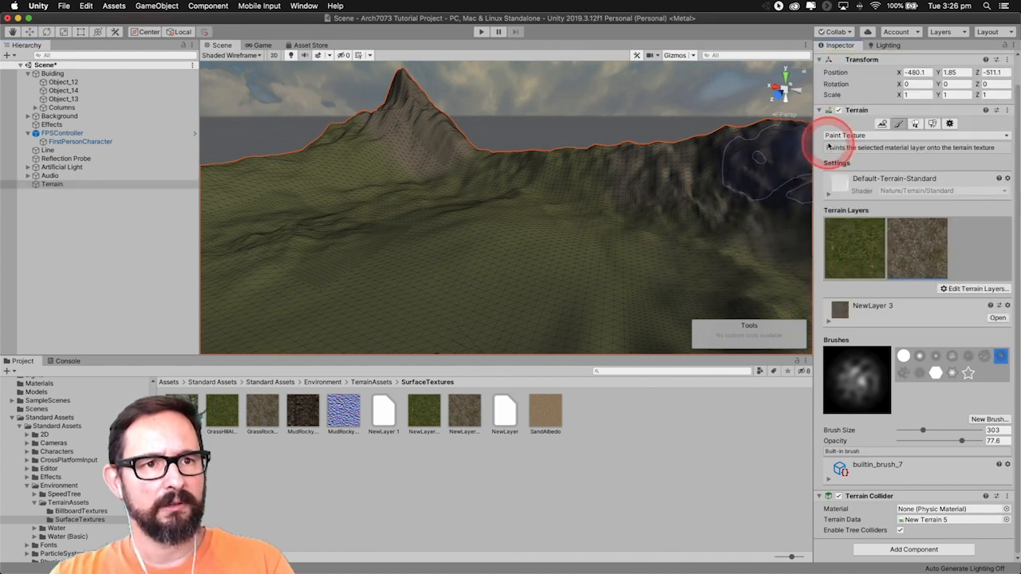
click(915, 124)
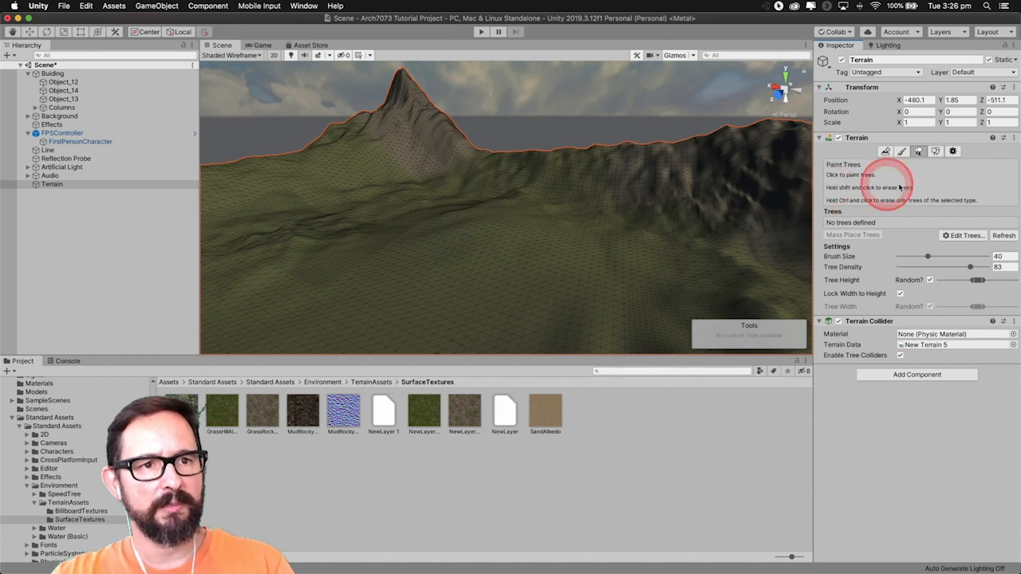
click(961, 235)
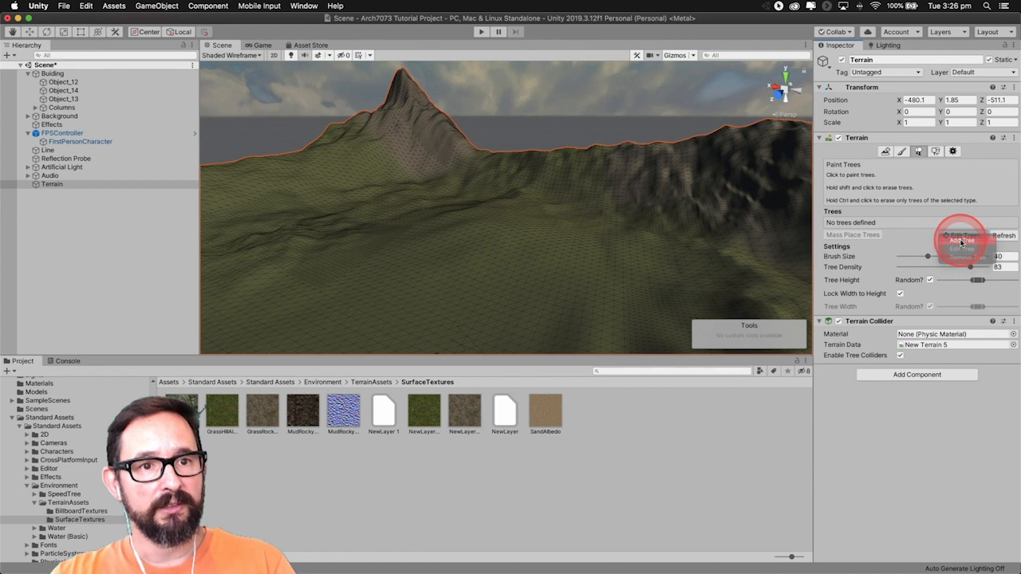
click(961, 240)
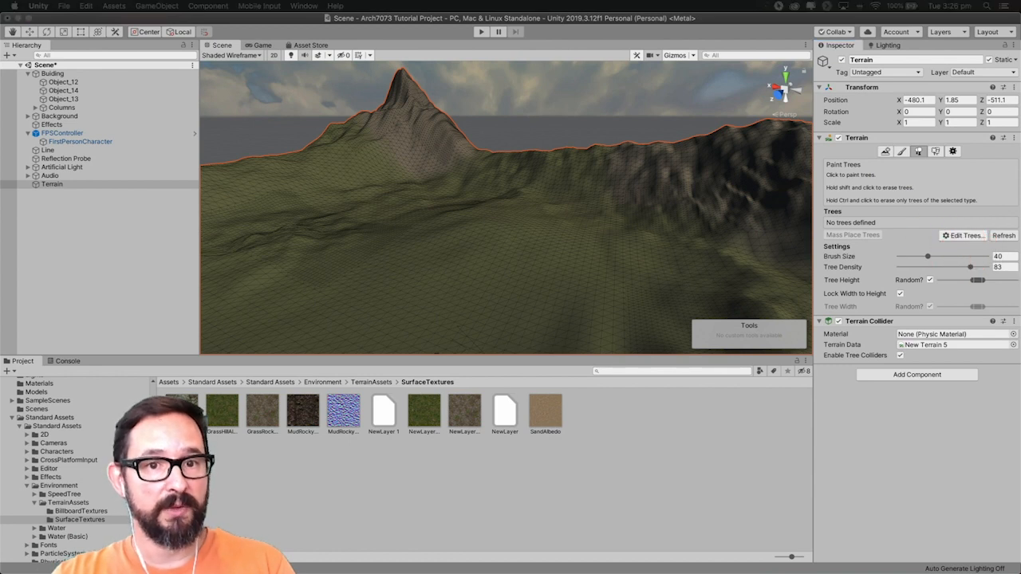
drag(471, 55, 325, 113)
click(371, 145)
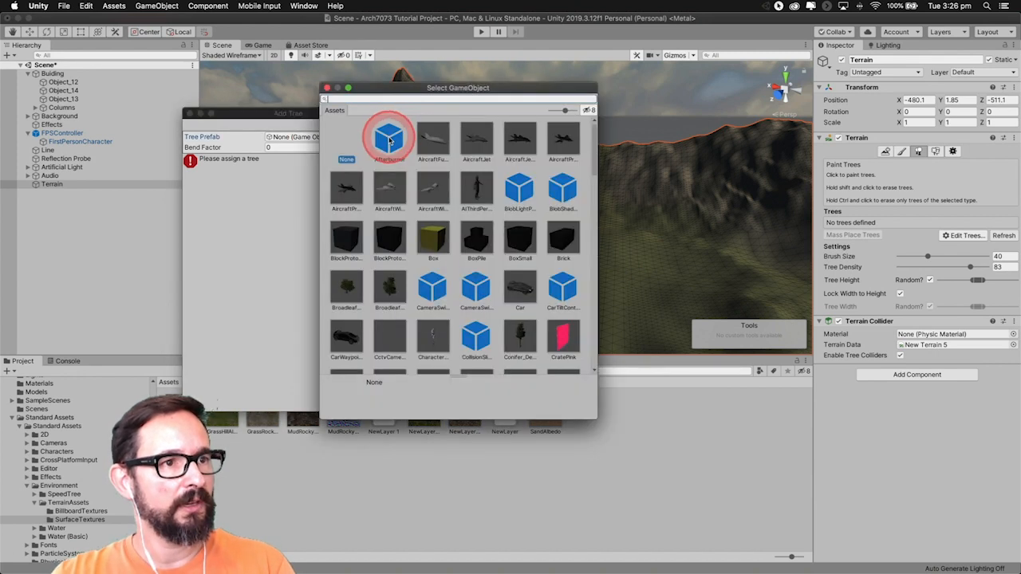
click(391, 289)
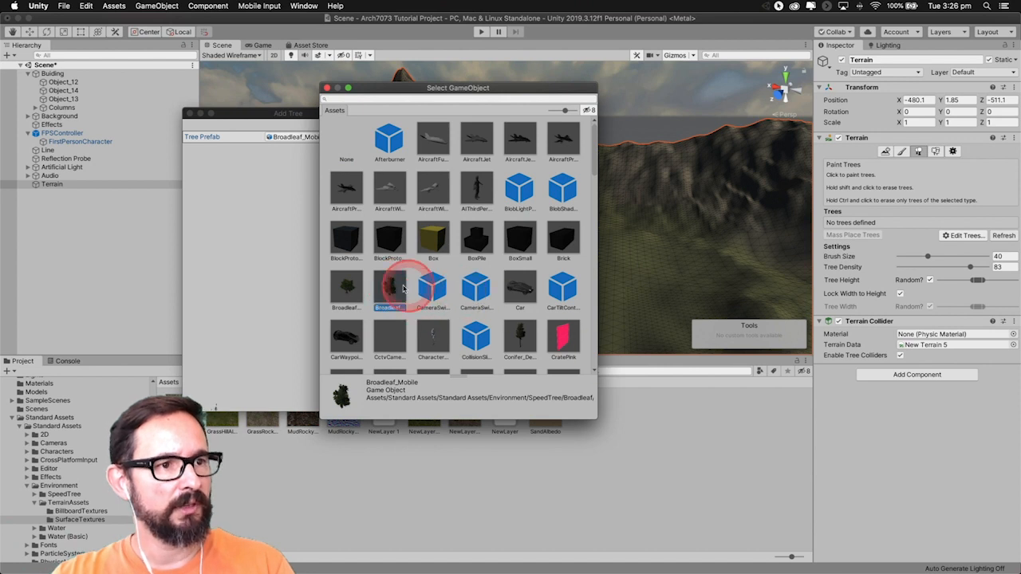
double_click(391, 289)
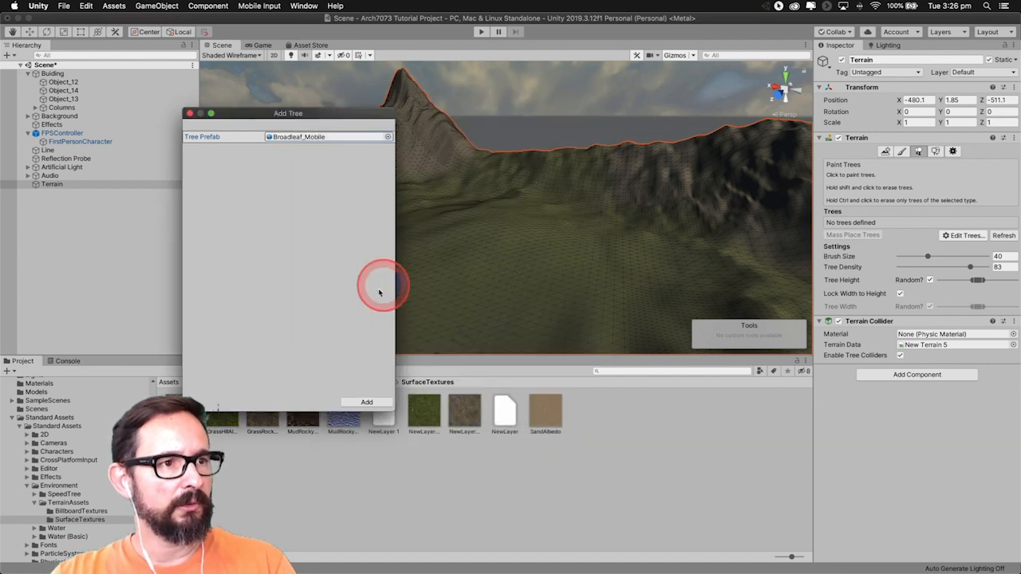
click(369, 403)
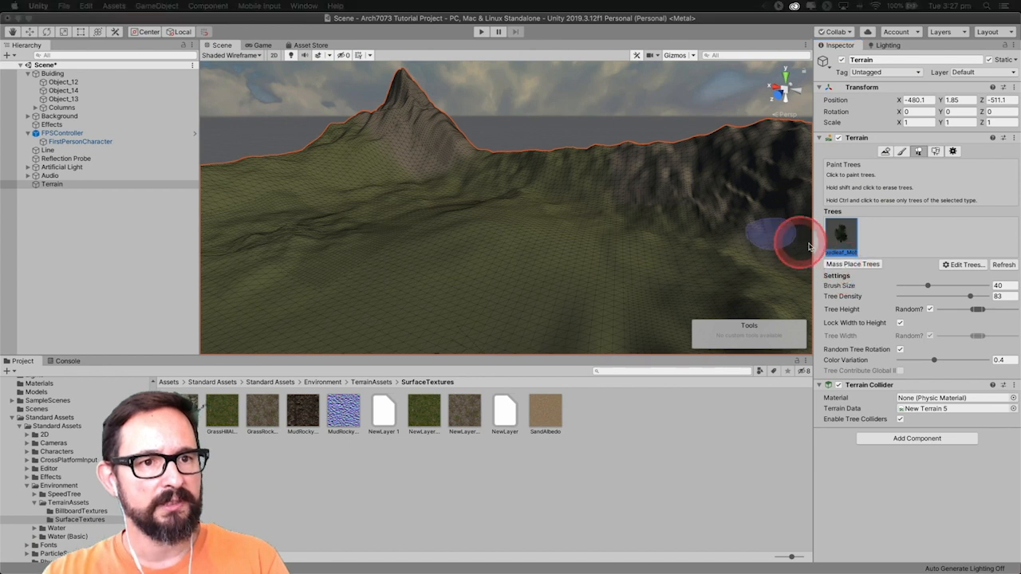
drag(1003, 24, 433, 107)
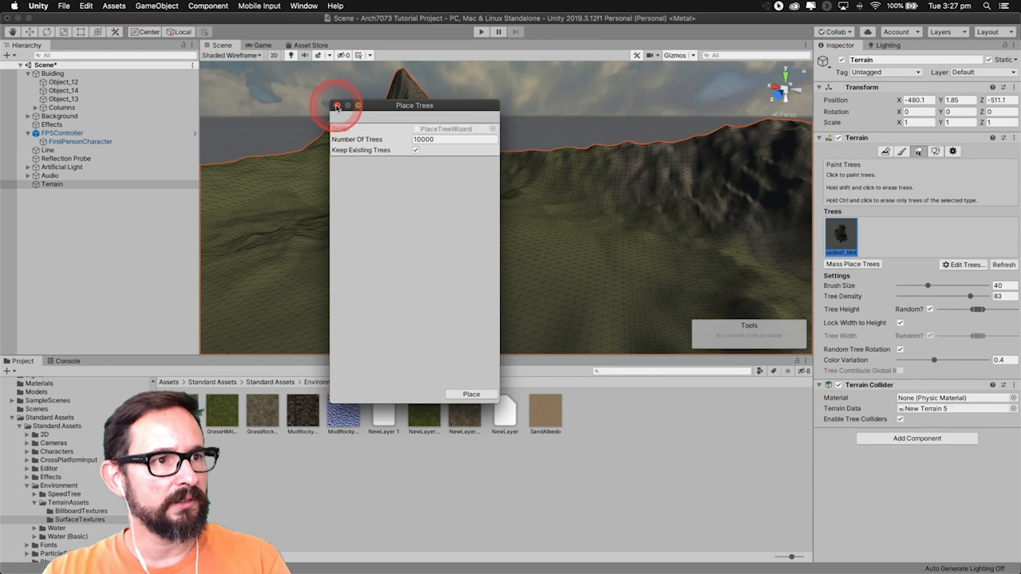
click(337, 107)
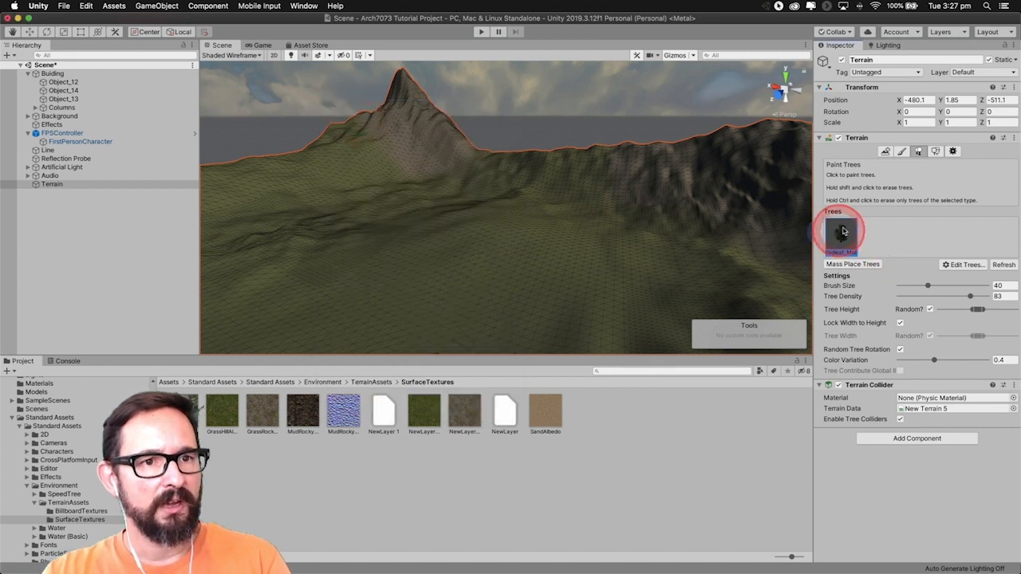
click(902, 152)
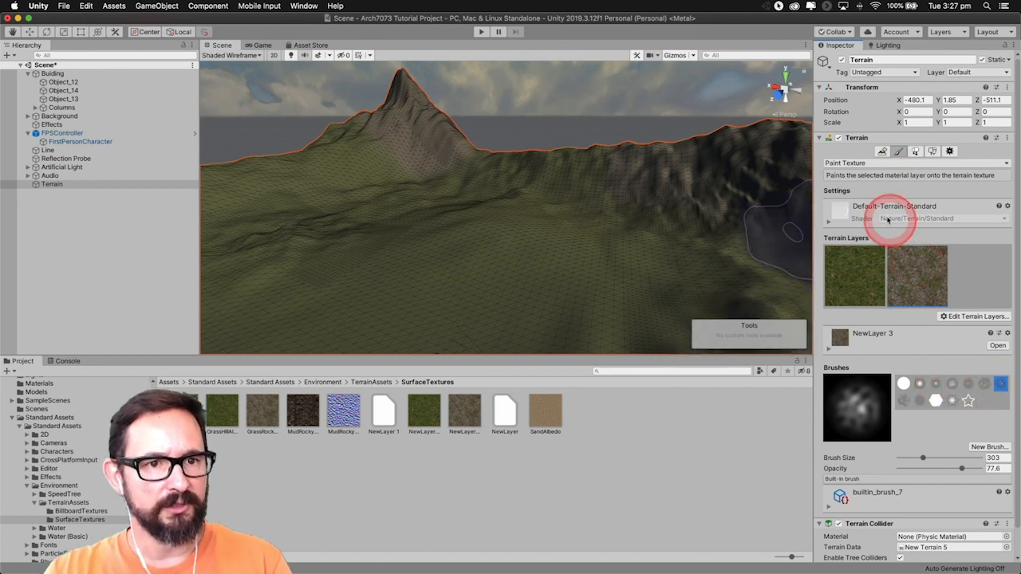
click(935, 457)
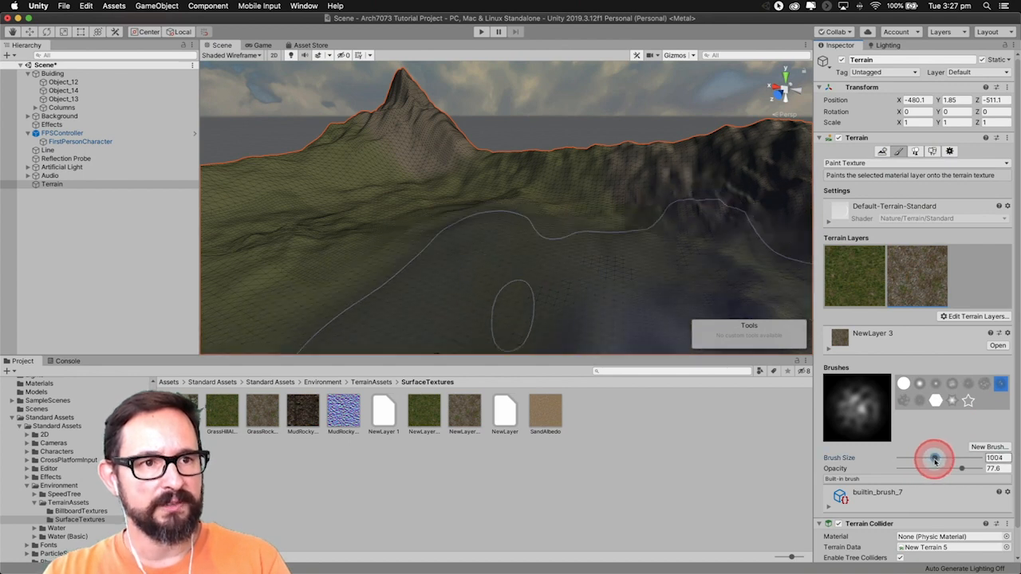
- Set the Paint Trees brush size to 215 and try a stroke of trees at the foot of the pointed peak
click(916, 152)
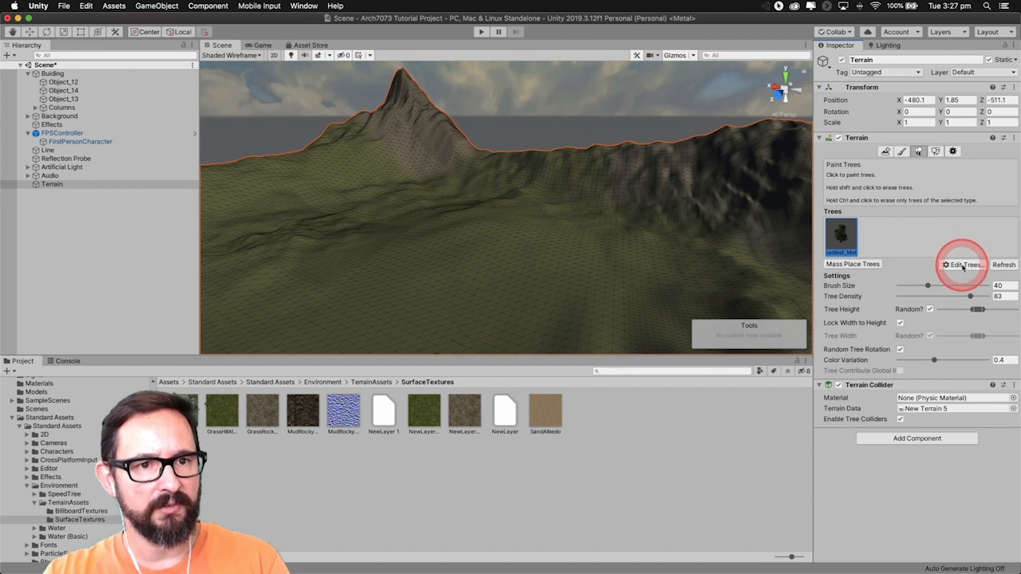
drag(929, 285, 952, 285)
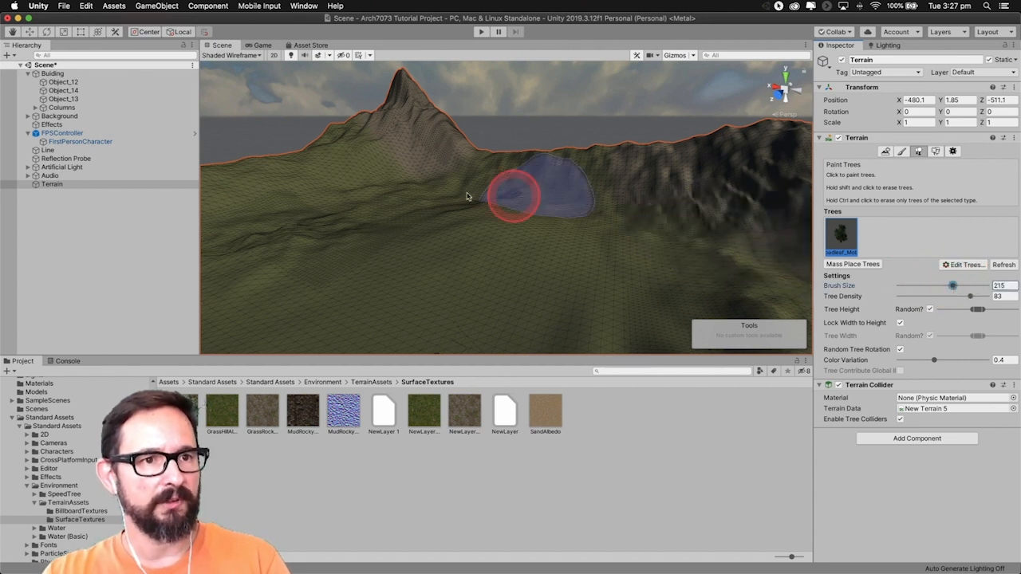
drag(358, 196, 461, 204)
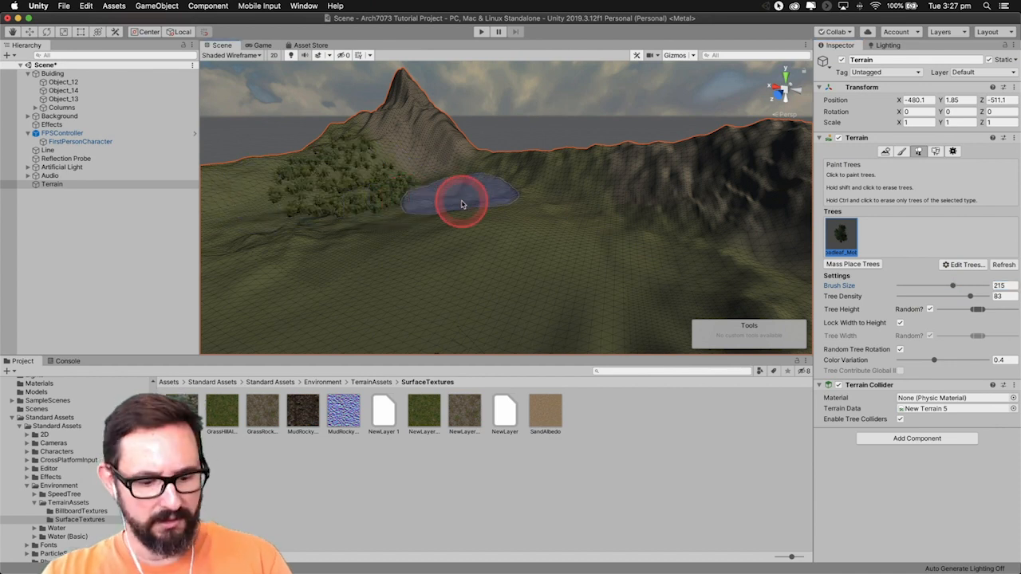
key(super+z)
- Set the tree density to 77, raise the random tree height range, and test a patch of trees below the pointed peak
drag(970, 296, 965, 296)
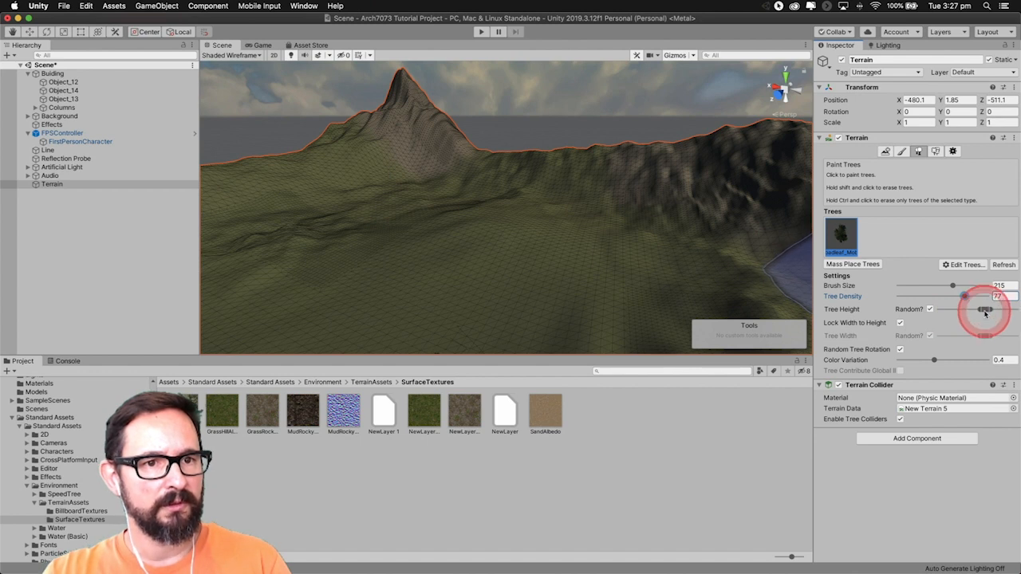
click(372, 192)
key(super+z)
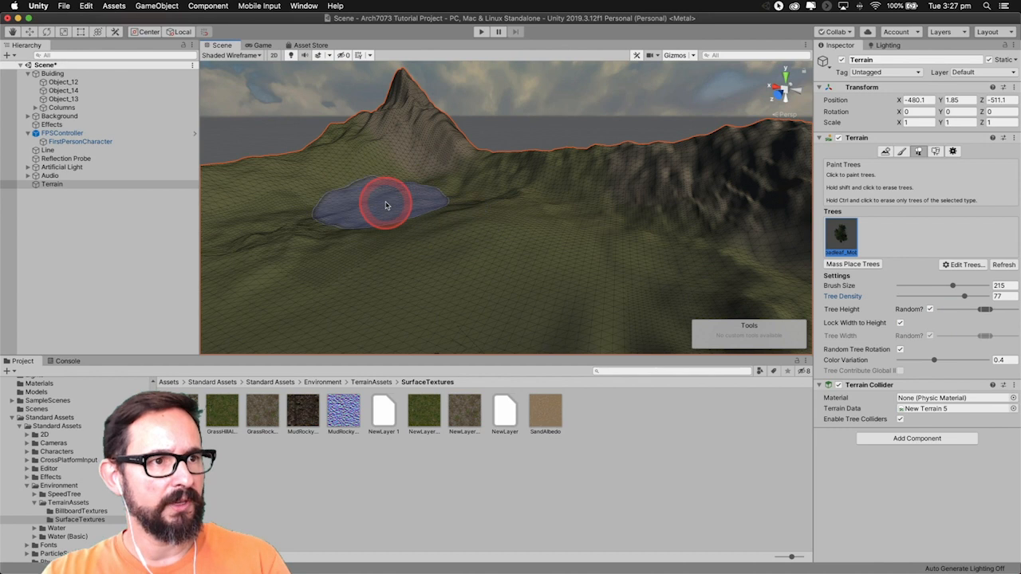
- Paint broadleaf trees along the foot of the pointed peak and the adjoining rocky ridge
mouse_move(357, 185)
mouse_down()
mouse_move(456, 216)
mouse_move(472, 205)
mouse_move(449, 194)
mouse_move(561, 210)
mouse_up()
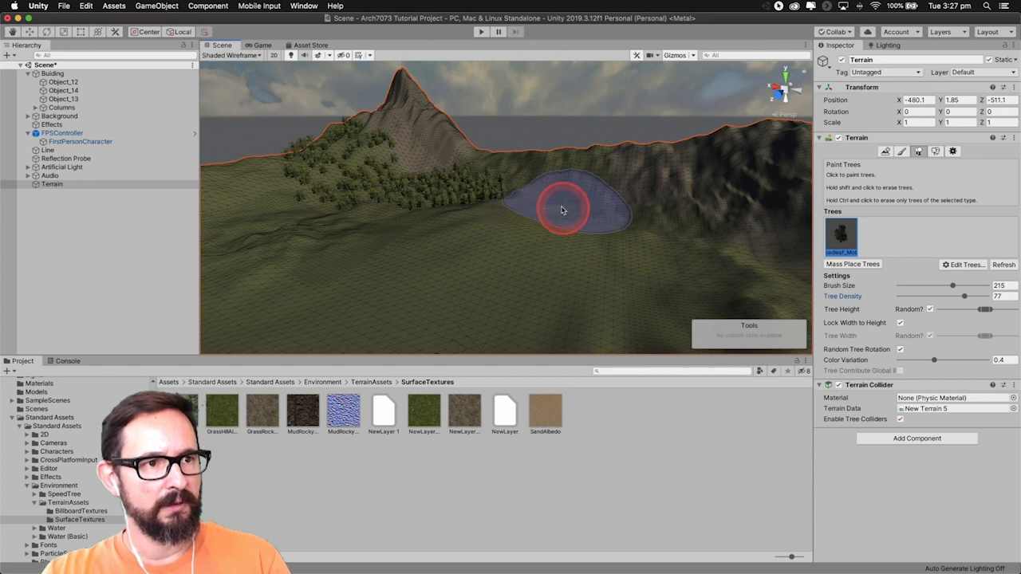
click(563, 207)
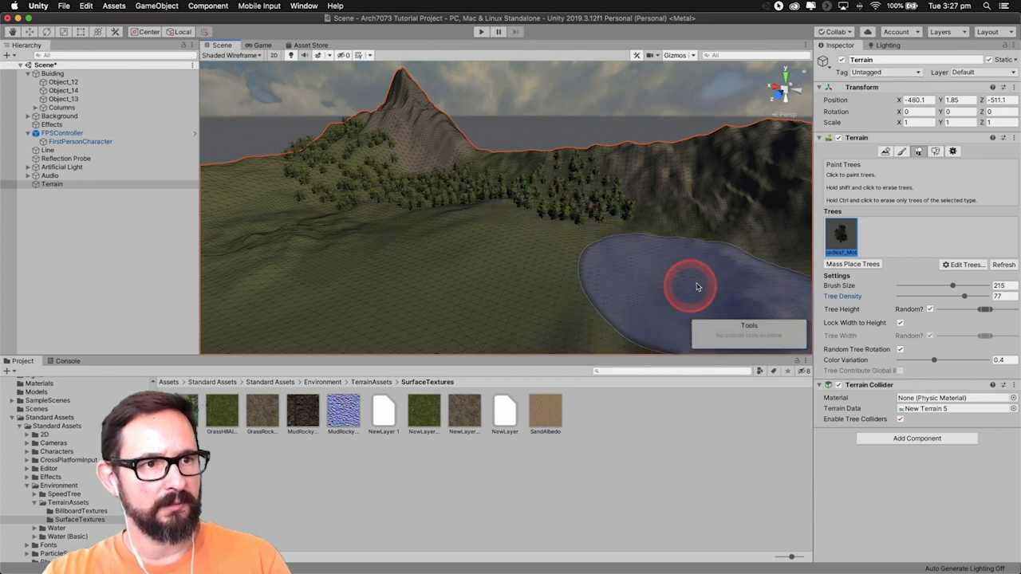
click(681, 269)
scroll(629, 269, up, 5)
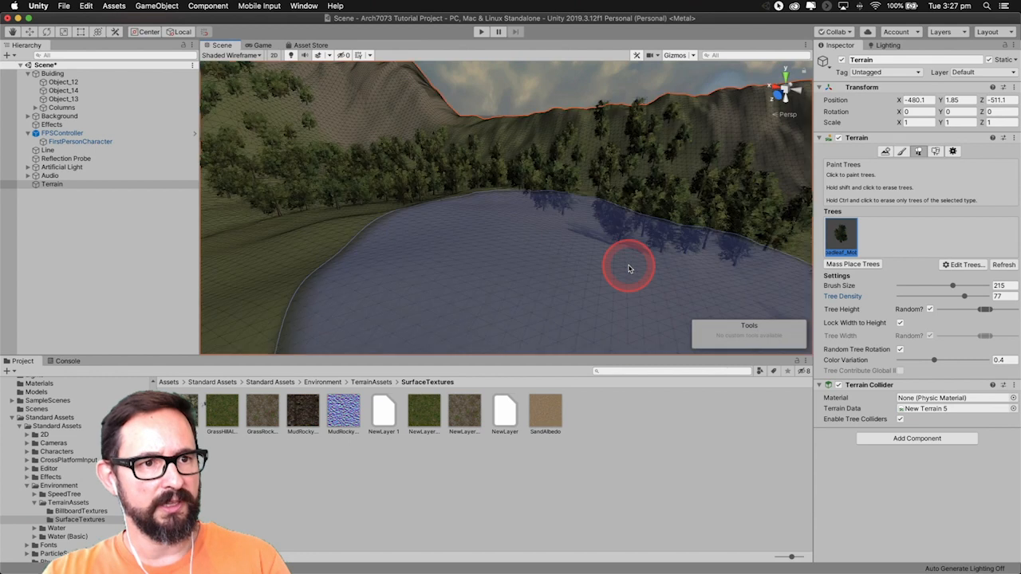
- Set the tree density to 45 and paint broadleaf trees in a ring around the central clearing, along the foot of the mountains
scroll(619, 273, down, 5)
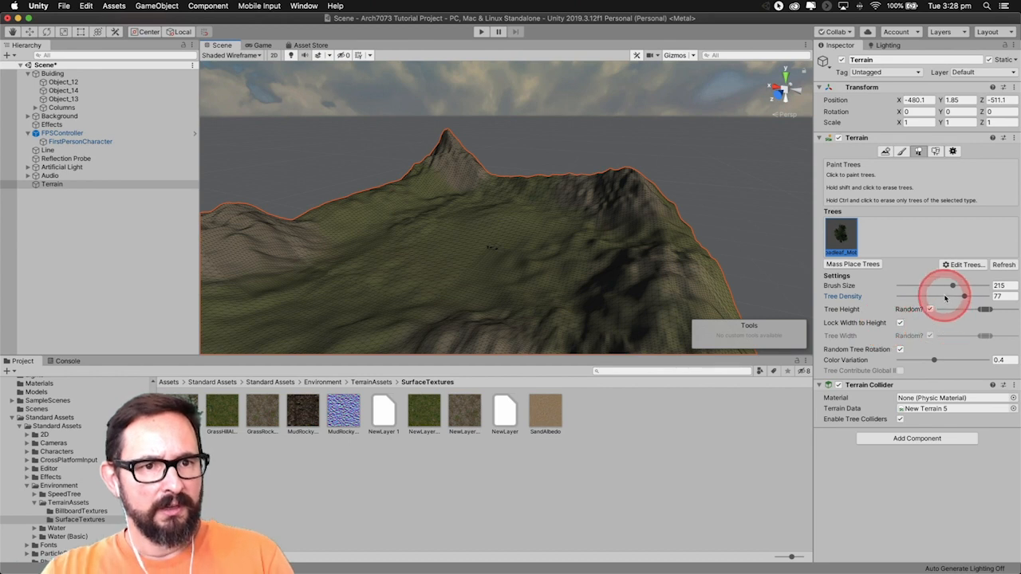
drag(964, 297, 950, 295)
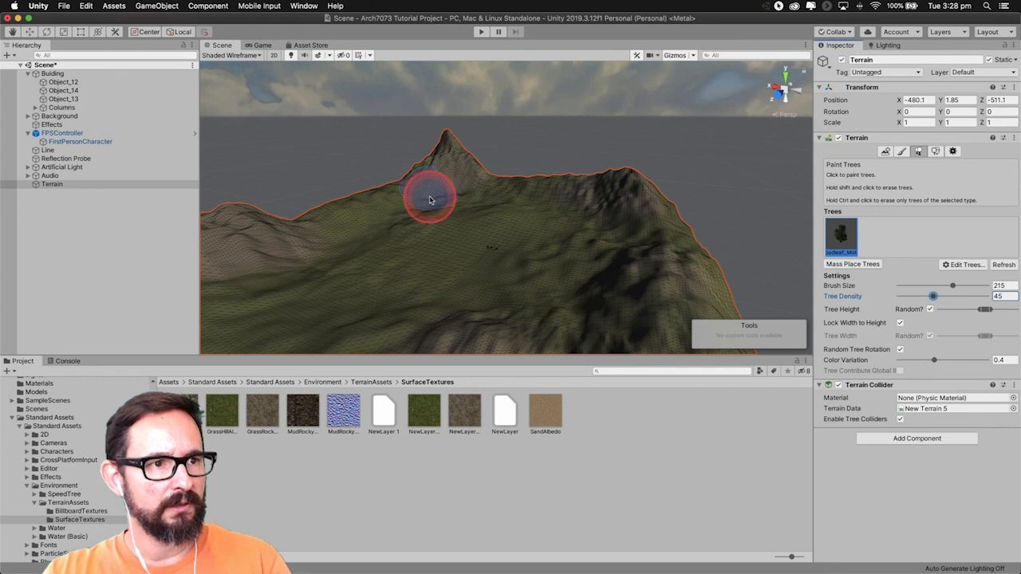
mouse_move(427, 201)
mouse_down()
mouse_move(537, 214)
mouse_move(582, 244)
mouse_move(597, 240)
mouse_move(588, 290)
mouse_move(401, 325)
mouse_move(289, 298)
mouse_move(386, 234)
mouse_move(370, 220)
mouse_up()
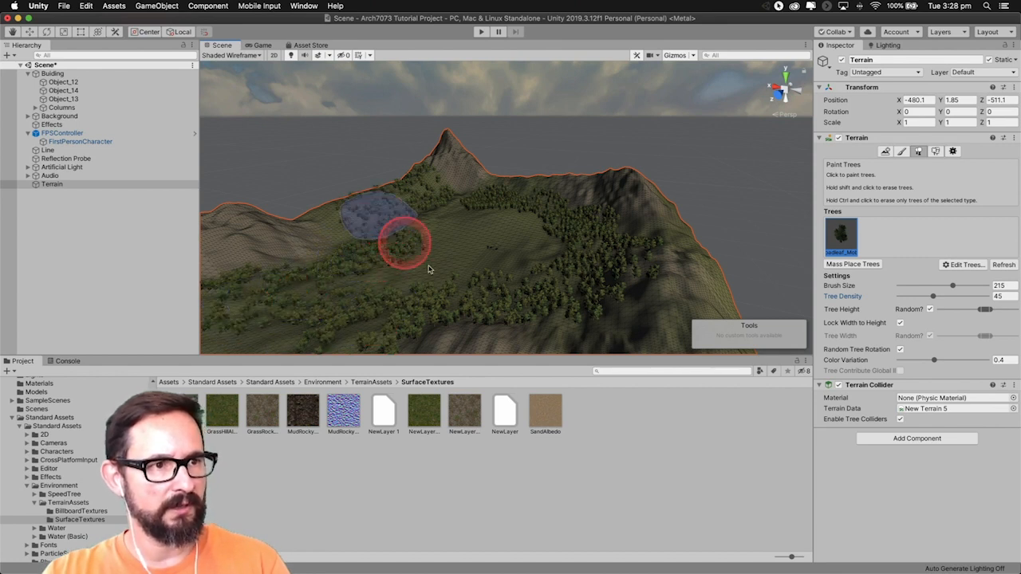
middle_drag(504, 275, 446, 287)
scroll(443, 289, down, 2)
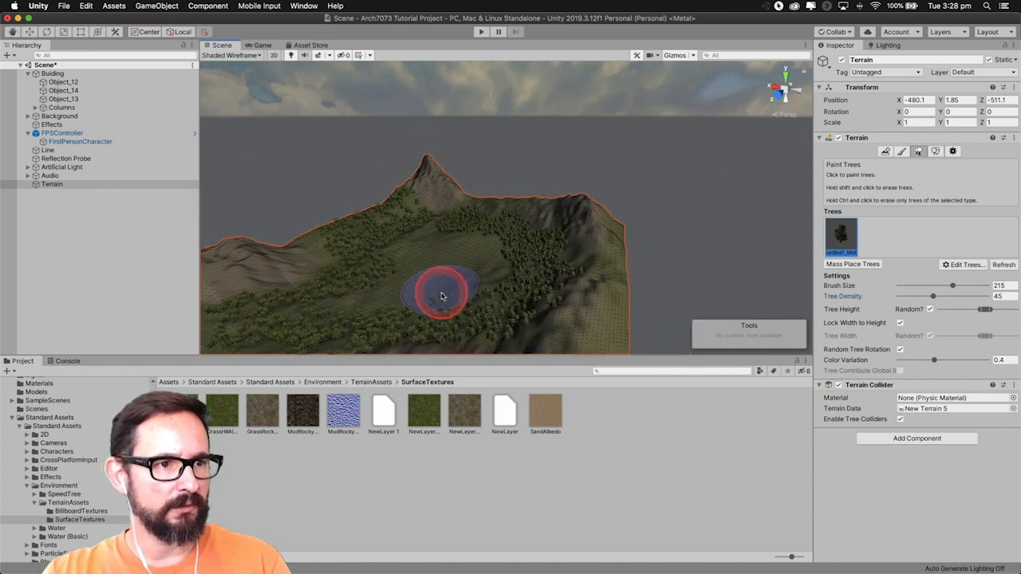
mouse_move(533, 260)
middle_down()
mouse_move(567, 236)
mouse_move(550, 261)
middle_up()
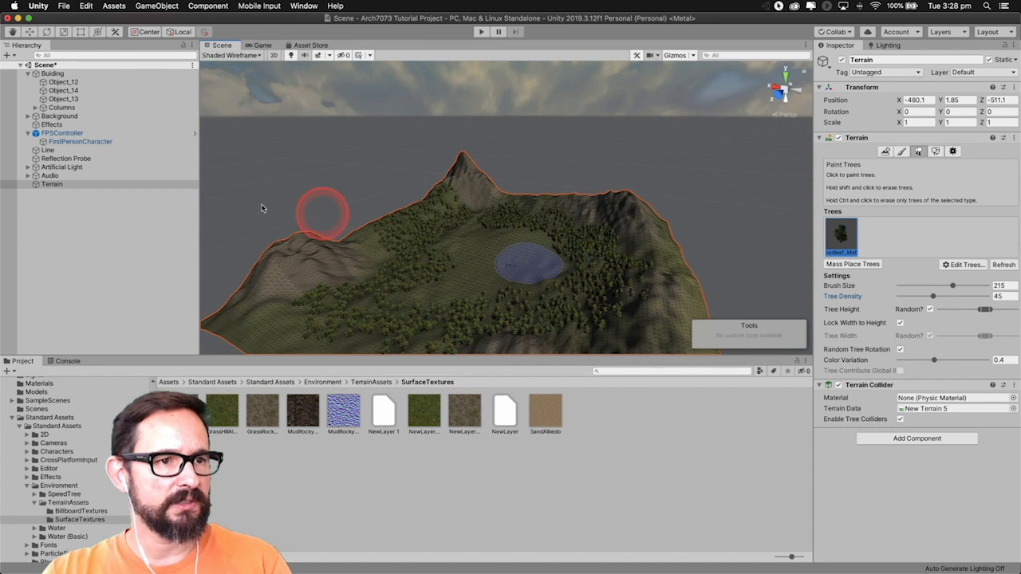
- Focus the view on Object_13 in the building group and look around the structures and their surroundings
click(74, 99)
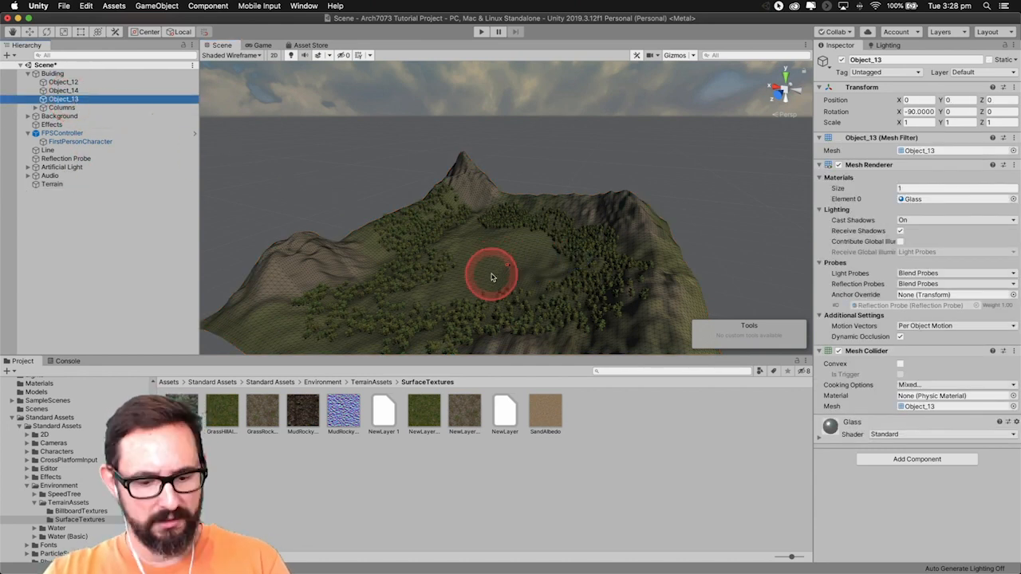
key(f)
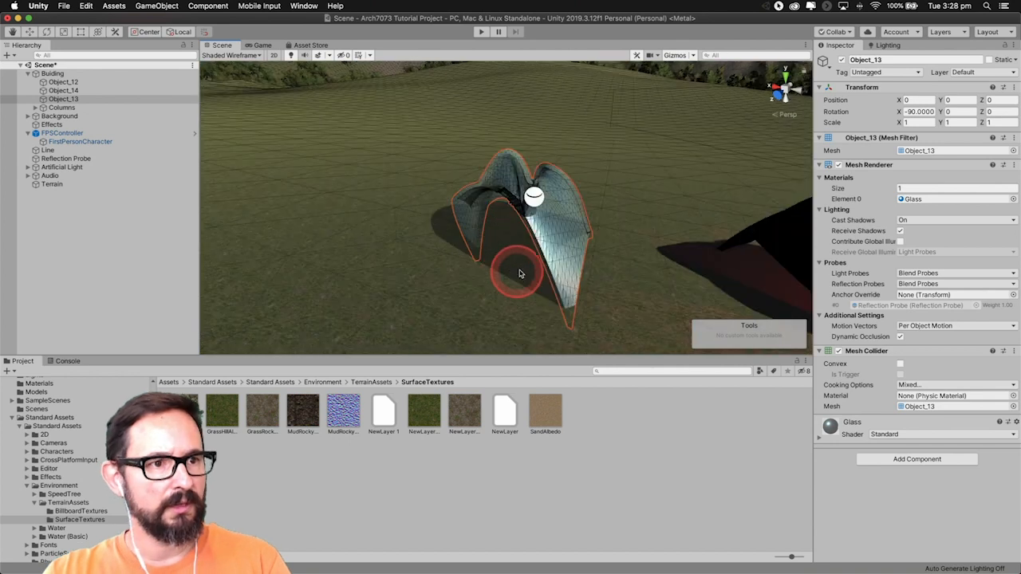
right_drag(587, 236, 221, 199)
right_drag(614, 245, 424, 248)
right_drag(649, 261, 678, 216)
key(s)
middle_drag(595, 242, 547, 301)
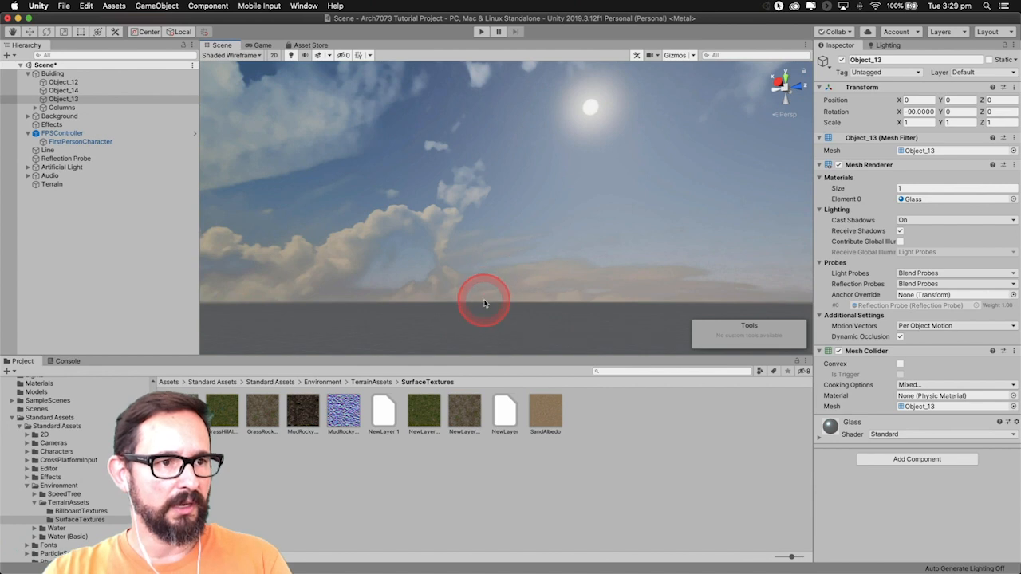
mouse_move(484, 304)
middle_down()
mouse_move(527, 257)
mouse_move(592, 253)
mouse_move(472, 310)
mouse_move(491, 300)
middle_up()
right_drag(506, 285, 502, 306)
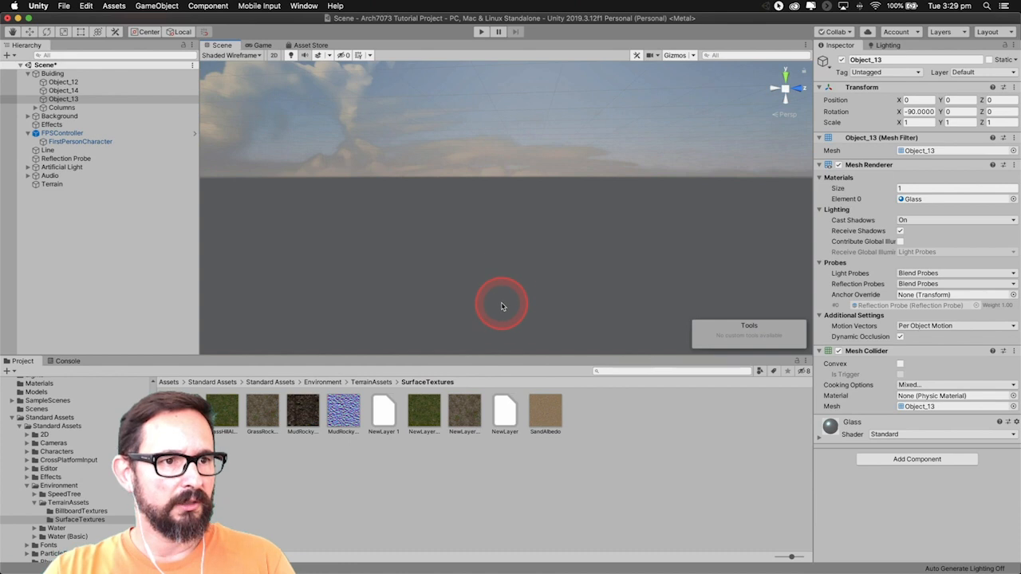
- Examine the wooded valley and mountains from above and from close to ground level
scroll(500, 303, down, 10)
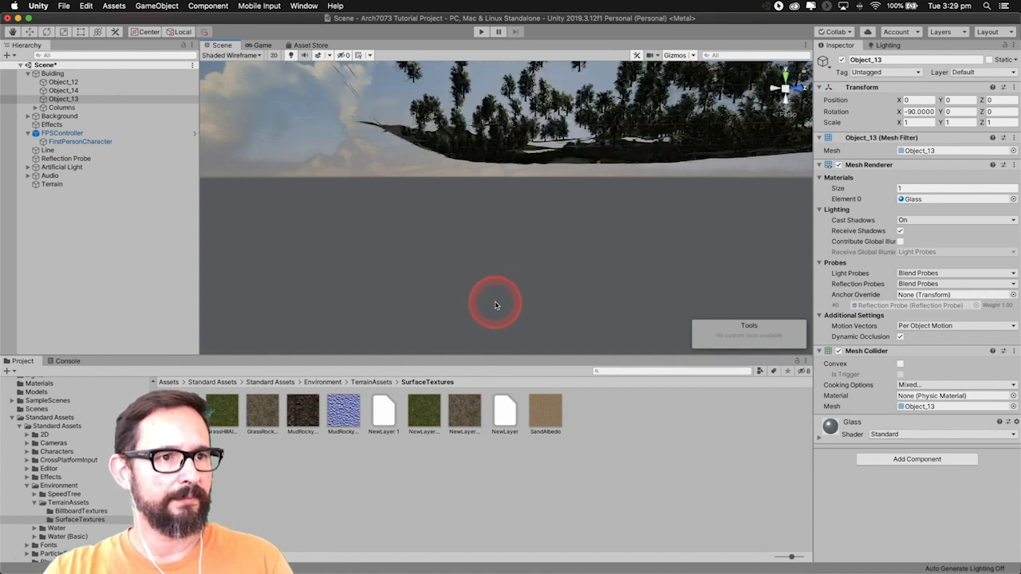
mouse_move(538, 260)
middle_down()
mouse_move(519, 285)
mouse_move(538, 276)
mouse_move(528, 276)
middle_up()
scroll(502, 291, up, 6)
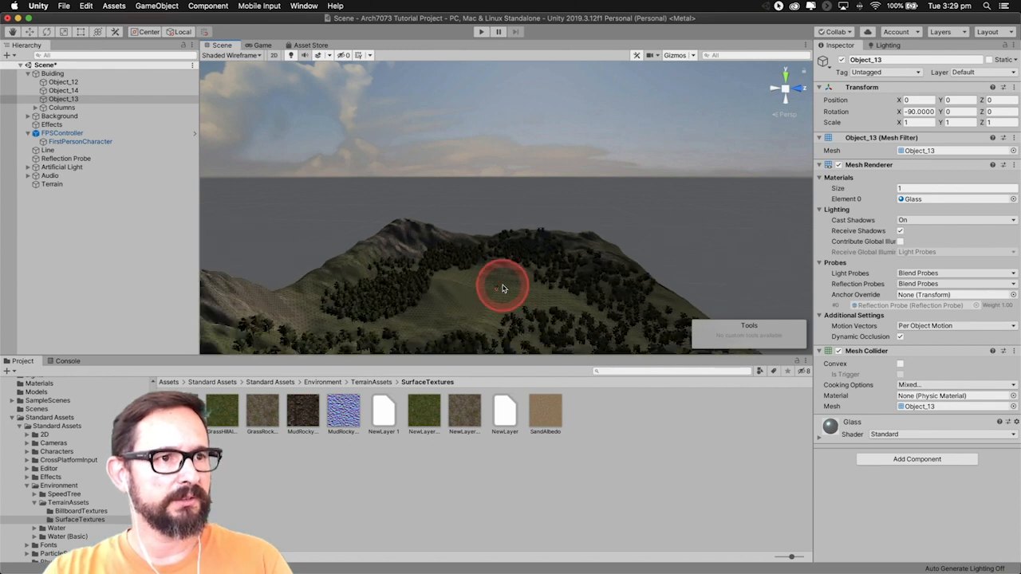
middle_drag(494, 300, 513, 273)
scroll(503, 278, up, 3)
right_drag(515, 272, 493, 255)
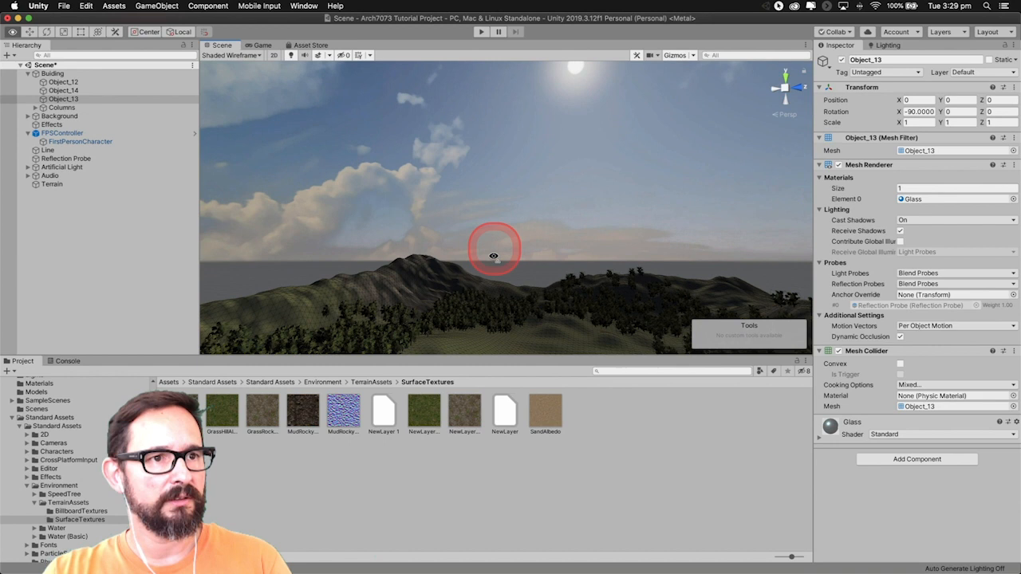
mouse_move(507, 306)
middle_down()
mouse_move(509, 276)
mouse_move(505, 309)
middle_up()
scroll(525, 333, up, 5)
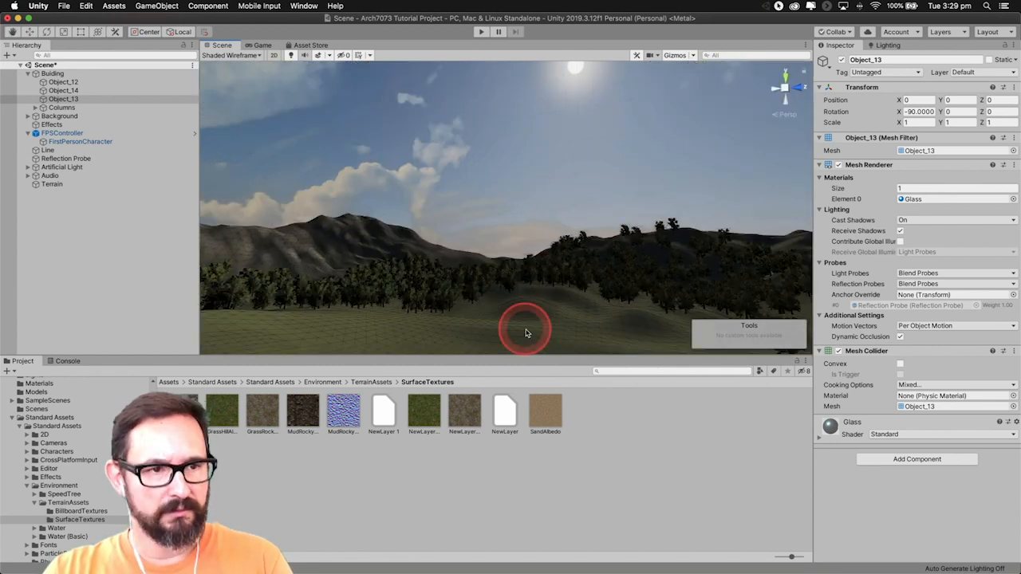
- Refocus on Object_13 and check the tree line and mountains behind the glass structure and the row of columns
key(f)
right_drag(560, 282, 556, 321)
scroll(550, 316, up, 3)
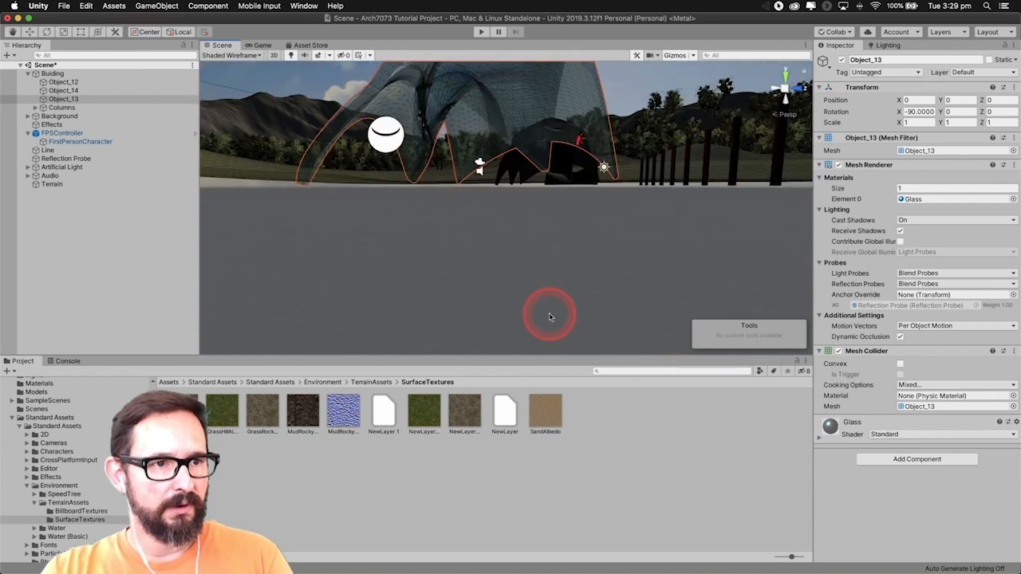
right_drag(558, 261, 583, 228)
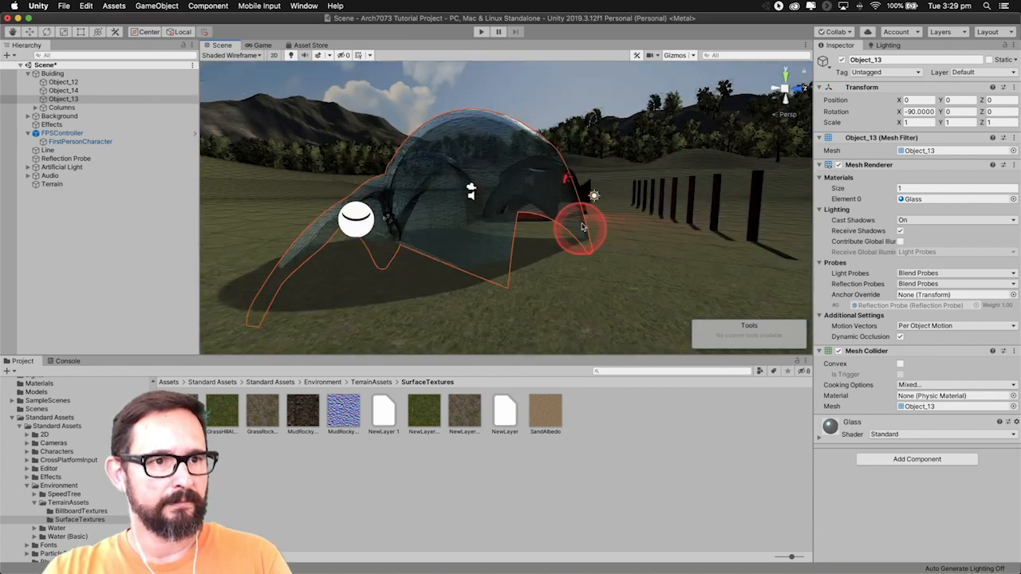
middle_drag(567, 245, 540, 298)
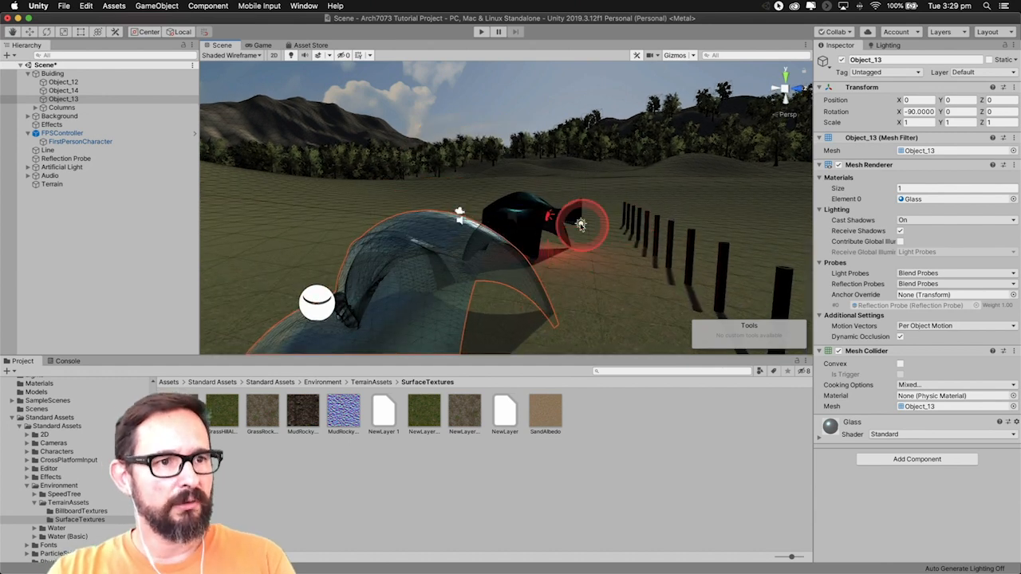
right_drag(569, 264, 617, 170)
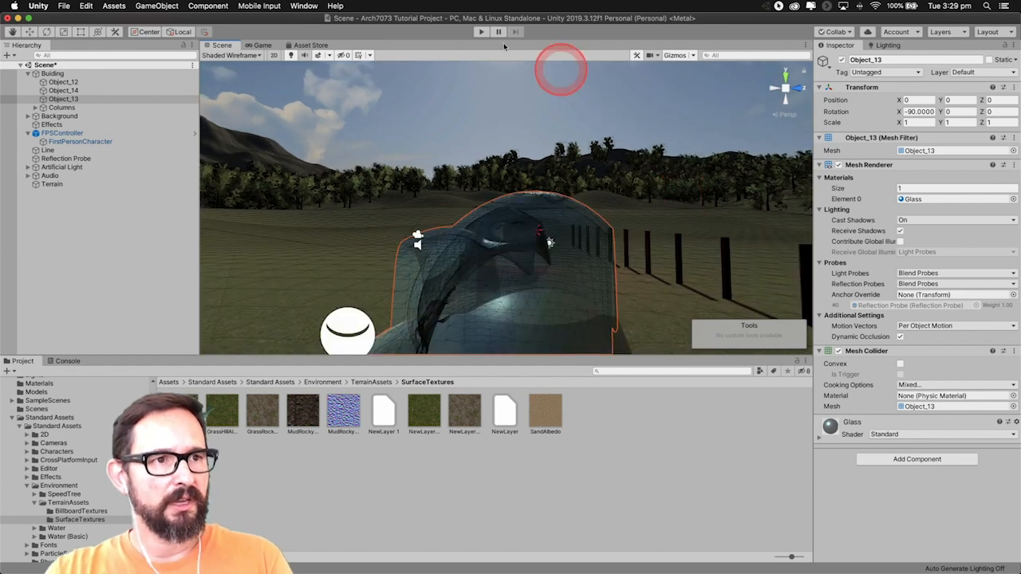
- Run the scene in Play mode and walk forward among the structures to view the new landscape
click(481, 32)
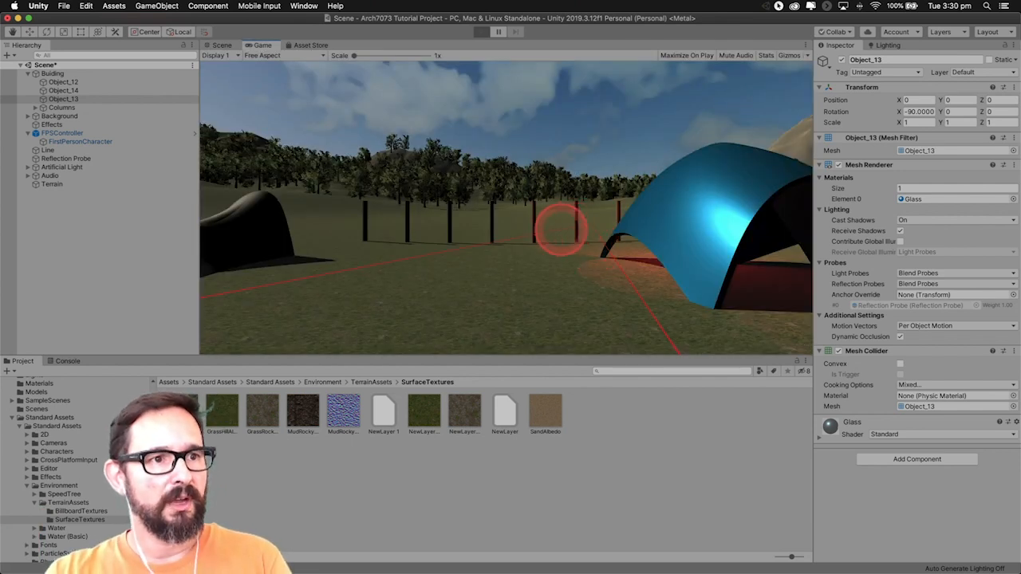
key(w)
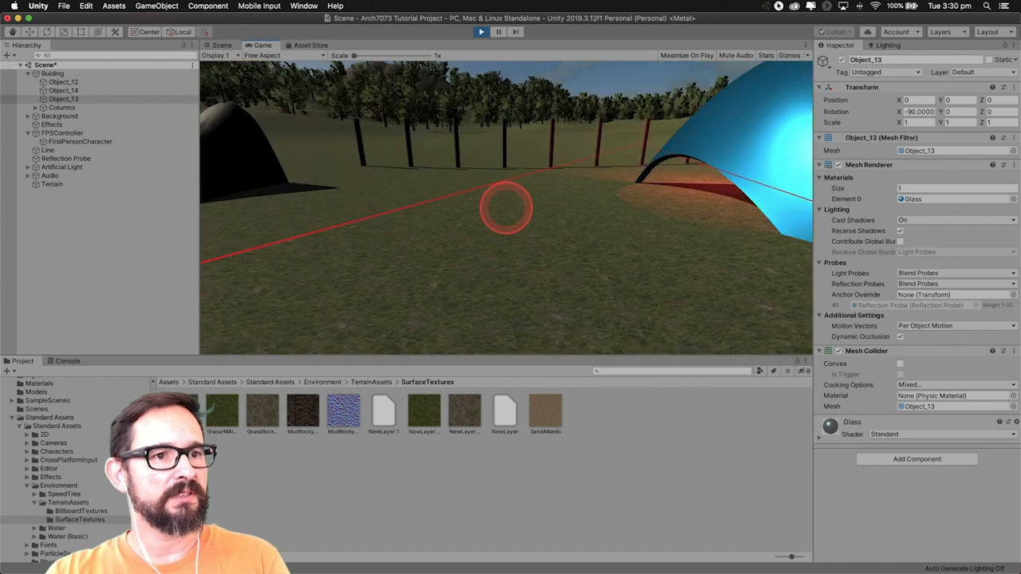